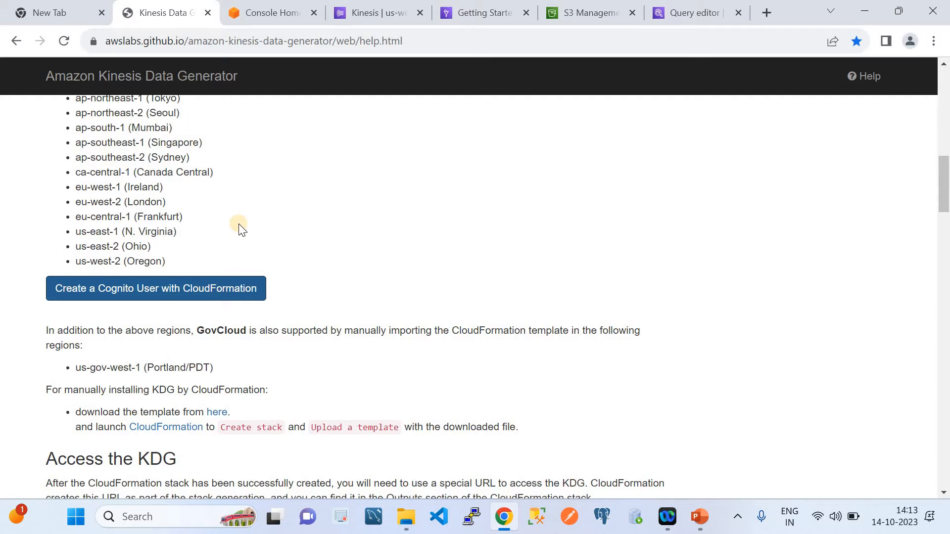
Launch the Kinesis Data Generator Cognito user stack in CloudFormation, accepting the ready template cognito-setup.yaml from its Amazon S3 URL
{"action": "left_click", "coordinate": [138, 290]}
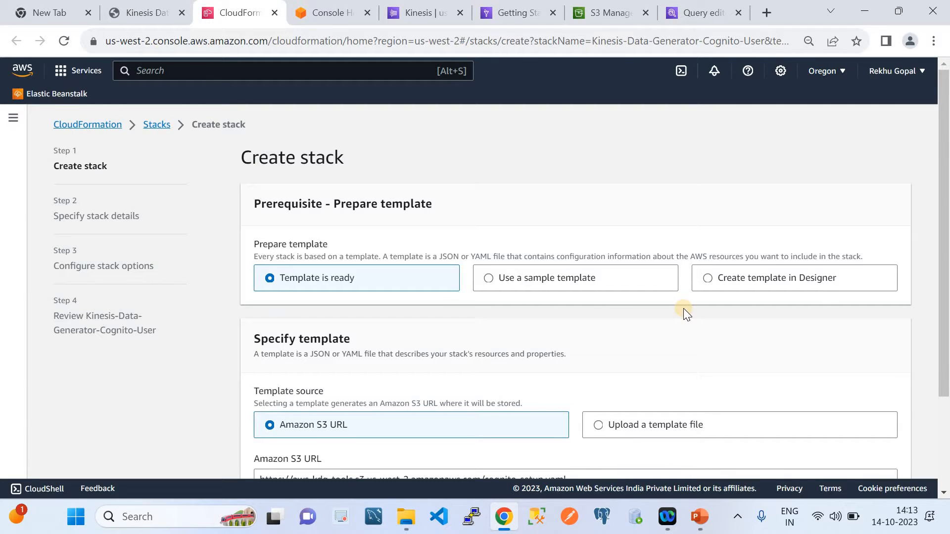
{"action": "scroll", "coordinate": [684, 308], "scroll_direction": "down", "scroll_amount": 1}
{"action": "scroll", "coordinate": [685, 347], "scroll_direction": "down", "scroll_amount": 1}
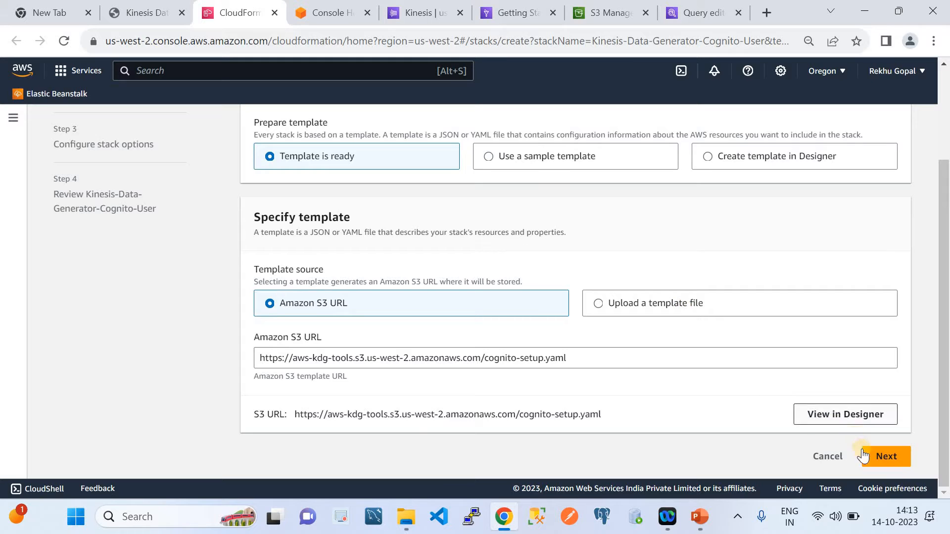
{"action": "left_click", "coordinate": [878, 460]}
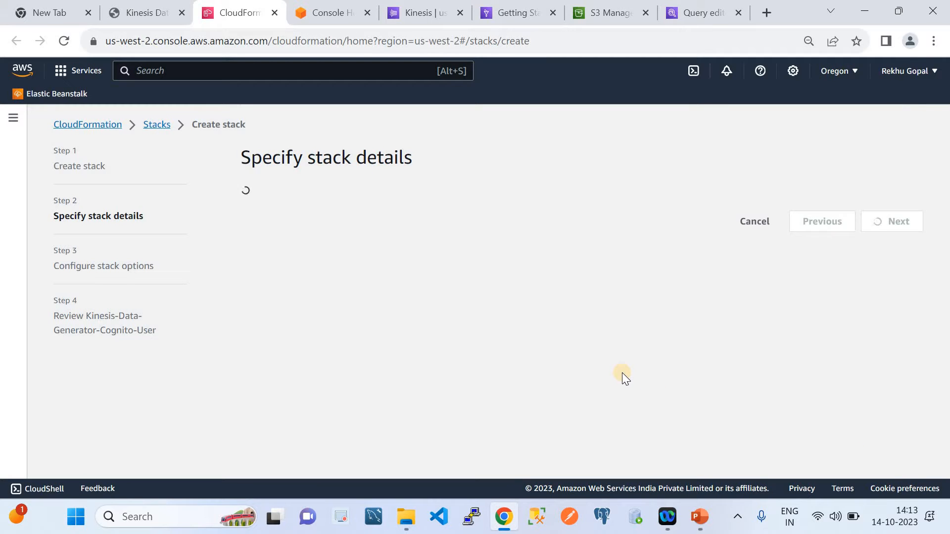
Set the Cognito username to Test, enter the user's password, and submit the stack details
{"action": "scroll", "coordinate": [586, 338], "scroll_direction": "down", "scroll_amount": 3}
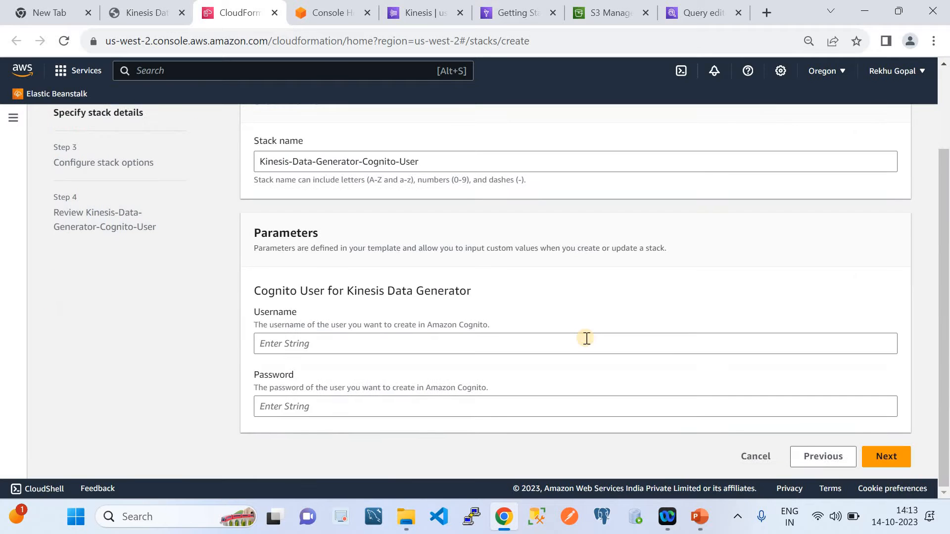
{"action": "left_click", "coordinate": [364, 345]}
{"action": "type", "text": "Test"}
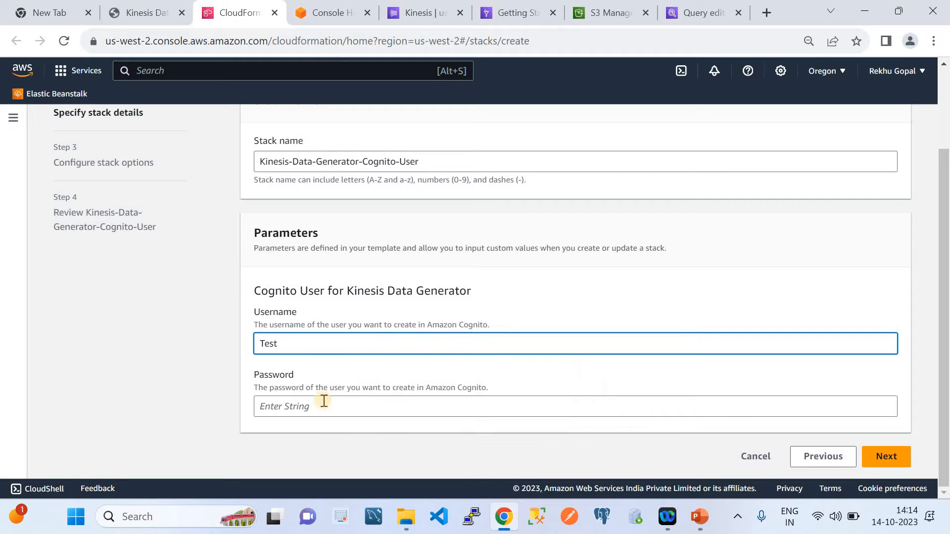
{"action": "left_click", "coordinate": [321, 405]}
{"action": "type", "text": "••••"}
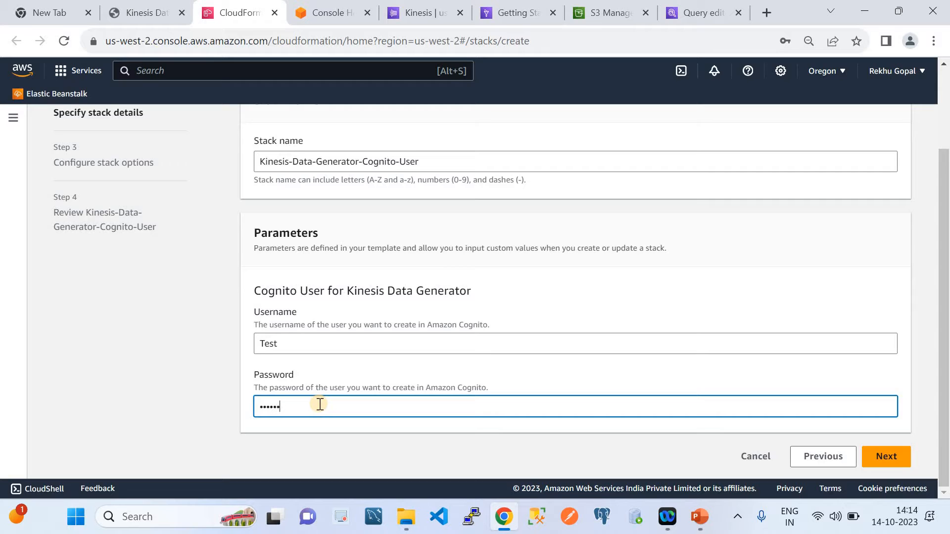
{"action": "key", "text": "BackSpace"}
{"action": "key", "text": "BackSpace"}
{"action": "key", "text": "BackSpace"}
{"action": "type", "text": "•••"}
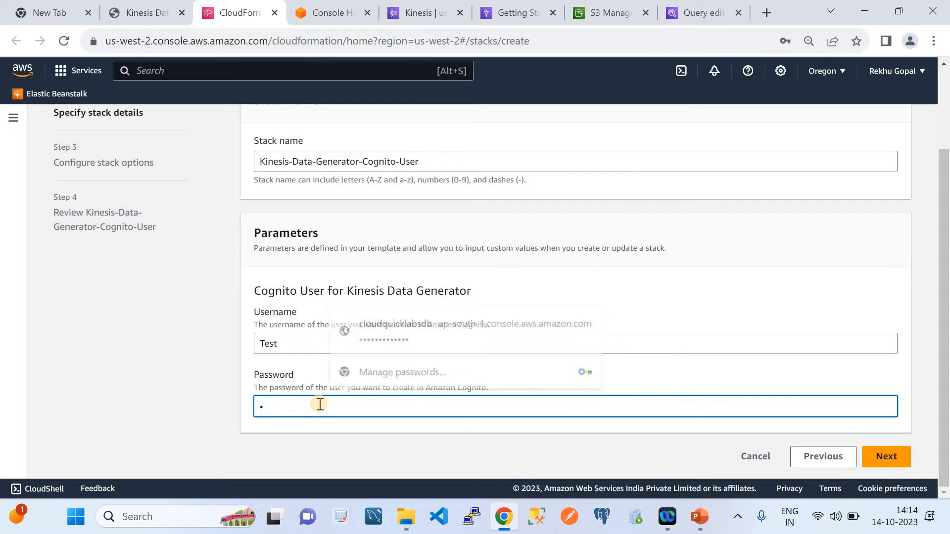
{"action": "key", "text": "BackSpace"}
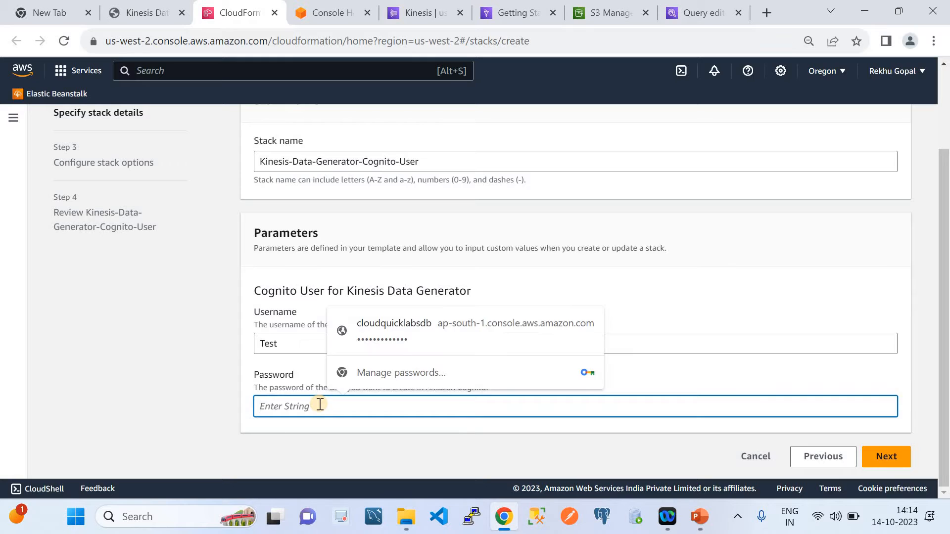
{"action": "type", "text": "••••"}
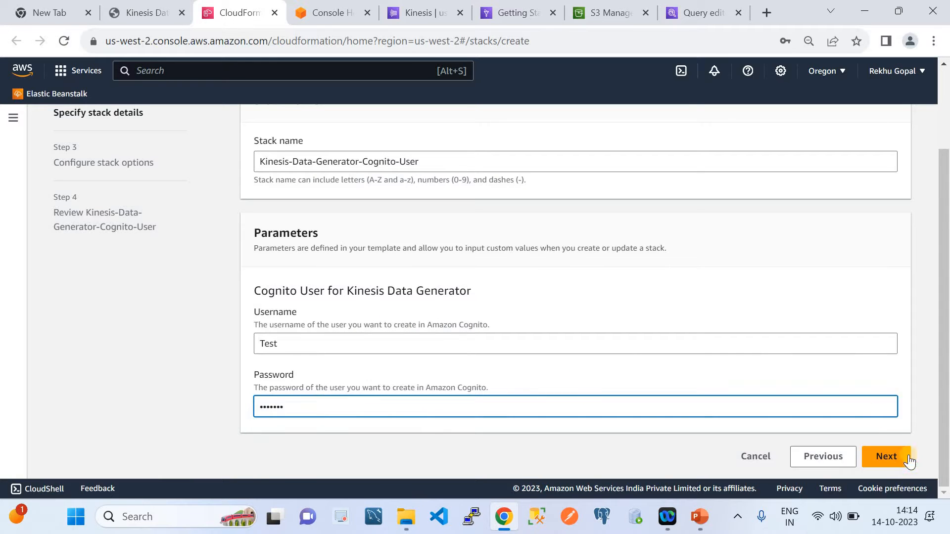
{"action": "left_click", "coordinate": [886, 456]}
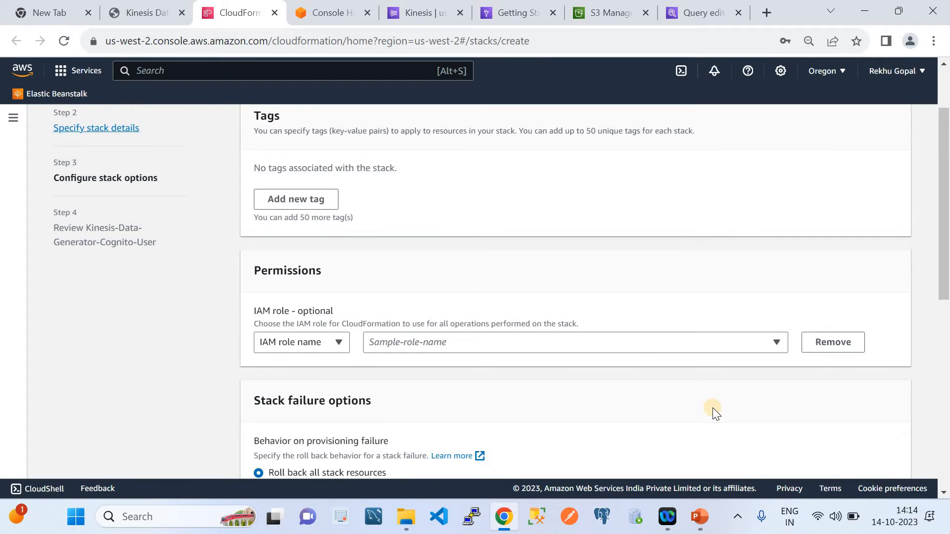
Keep the default stack options, acknowledge that CloudFormation might create IAM resources, and submit the stack for creation
{"action": "scroll", "coordinate": [713, 408], "scroll_direction": "down", "scroll_amount": 10}
{"action": "left_click", "coordinate": [876, 457]}
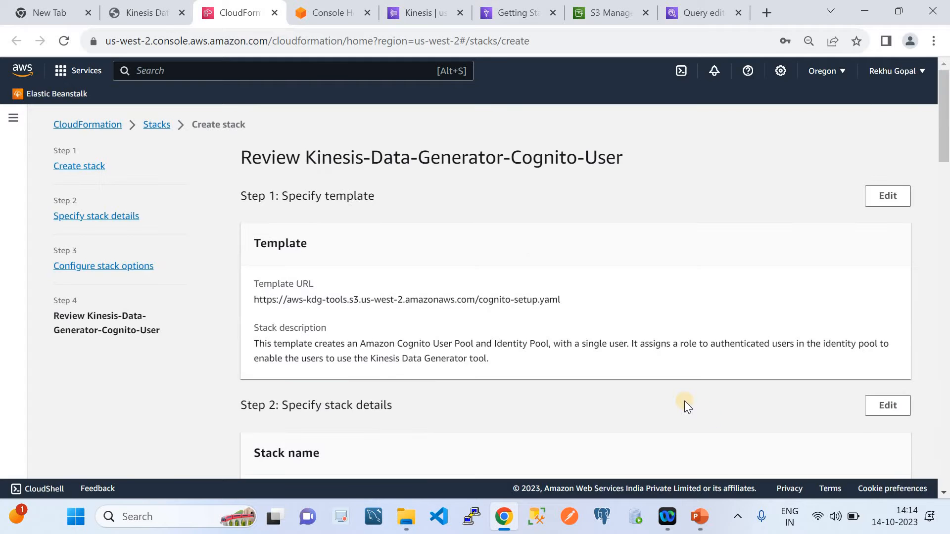
{"action": "scroll", "coordinate": [685, 402], "scroll_direction": "down", "scroll_amount": 15}
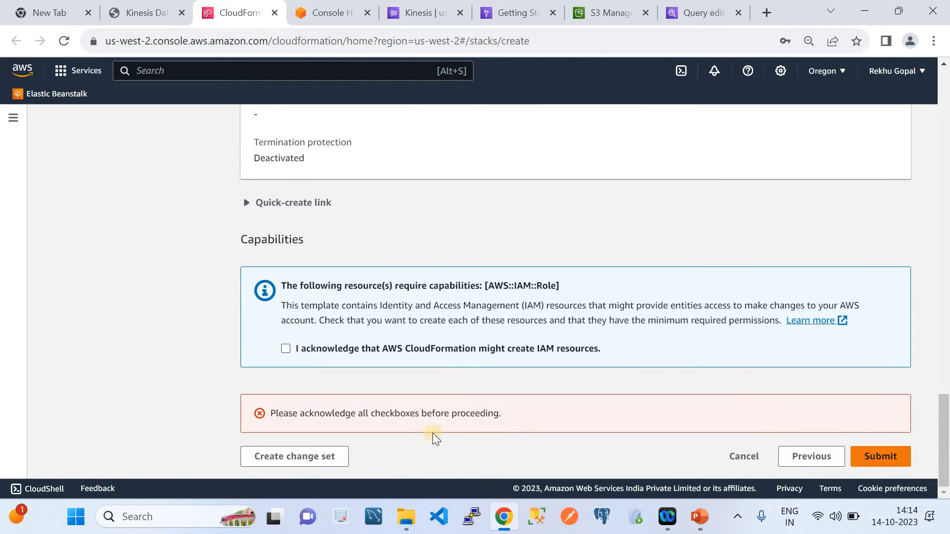
{"action": "left_click", "coordinate": [287, 348]}
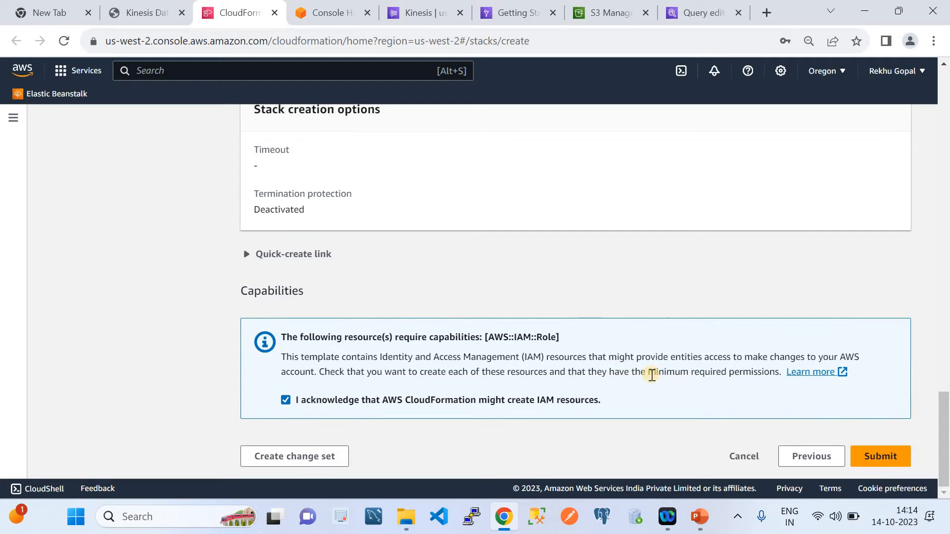
{"action": "left_click", "coordinate": [872, 457]}
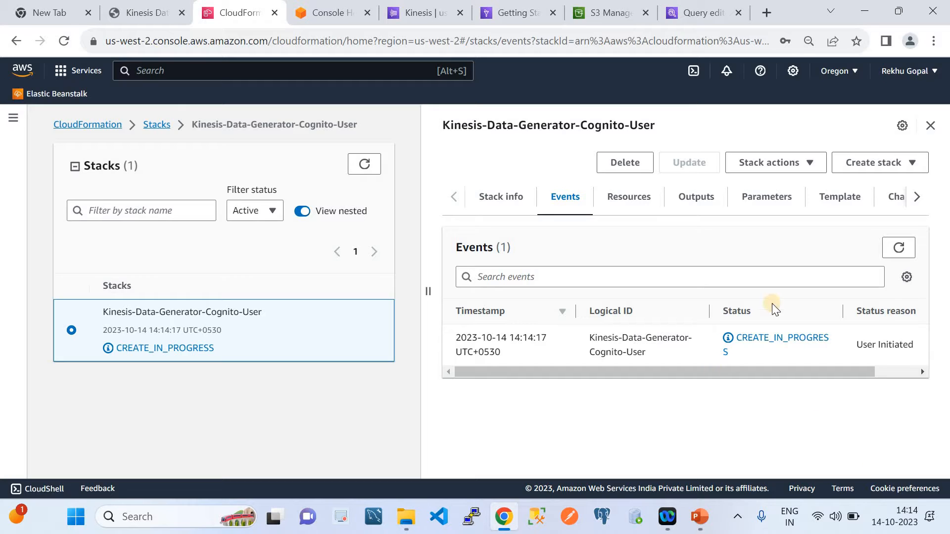
Refresh the new stack's events and check its creation status in the CloudFormation stacks list
{"action": "left_click", "coordinate": [898, 246]}
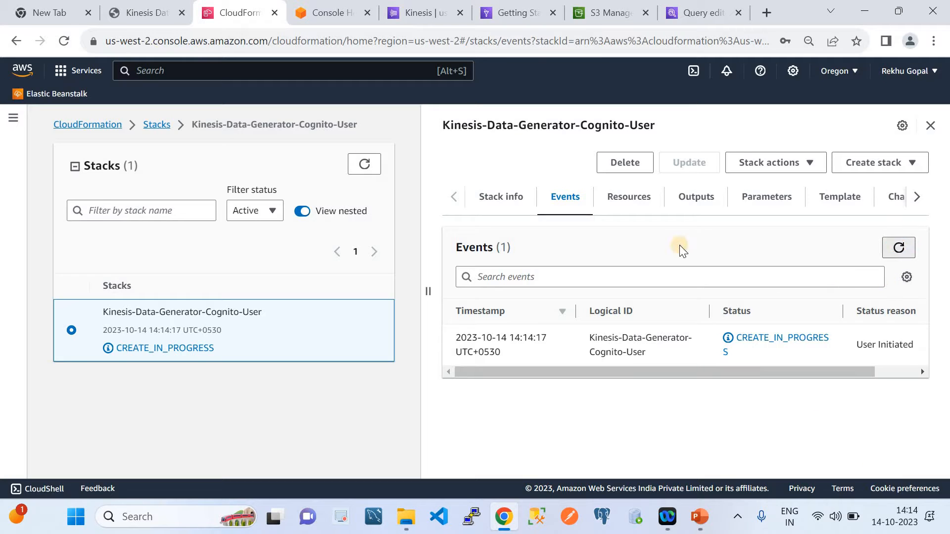
{"action": "left_click", "coordinate": [154, 125]}
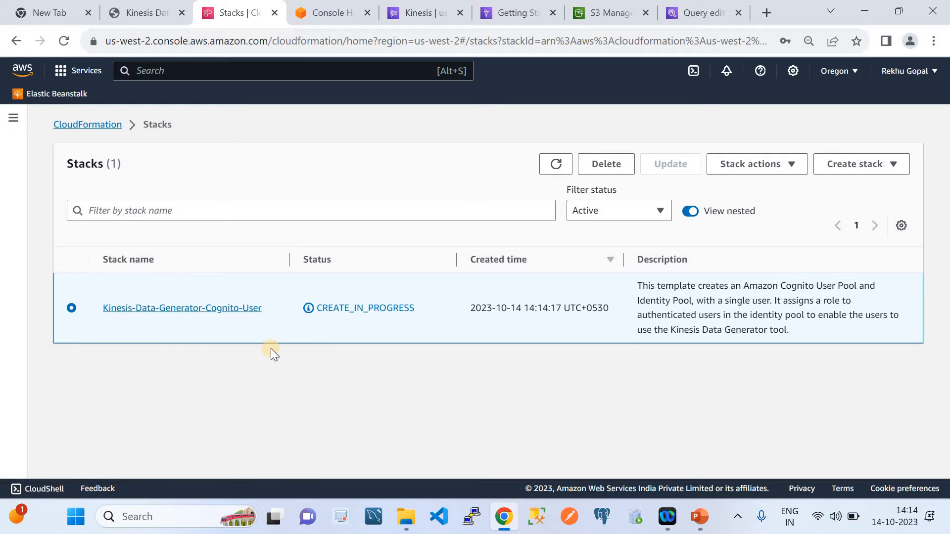
{"action": "left_click", "coordinate": [541, 173]}
Close the AWS Console Home page and return to the CloudFormation stacks page
{"action": "left_click", "coordinate": [322, 16]}
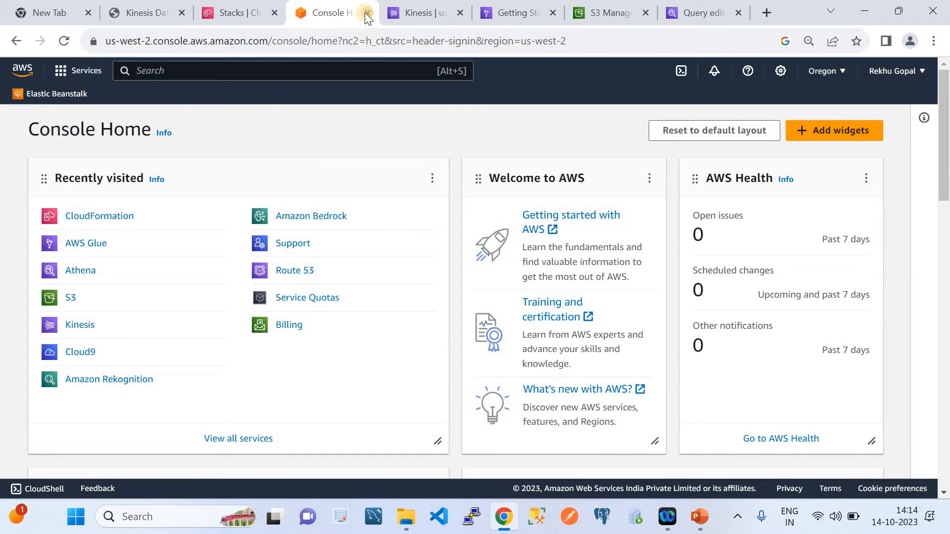
{"action": "left_click", "coordinate": [367, 13]}
{"action": "left_click", "coordinate": [253, 15]}
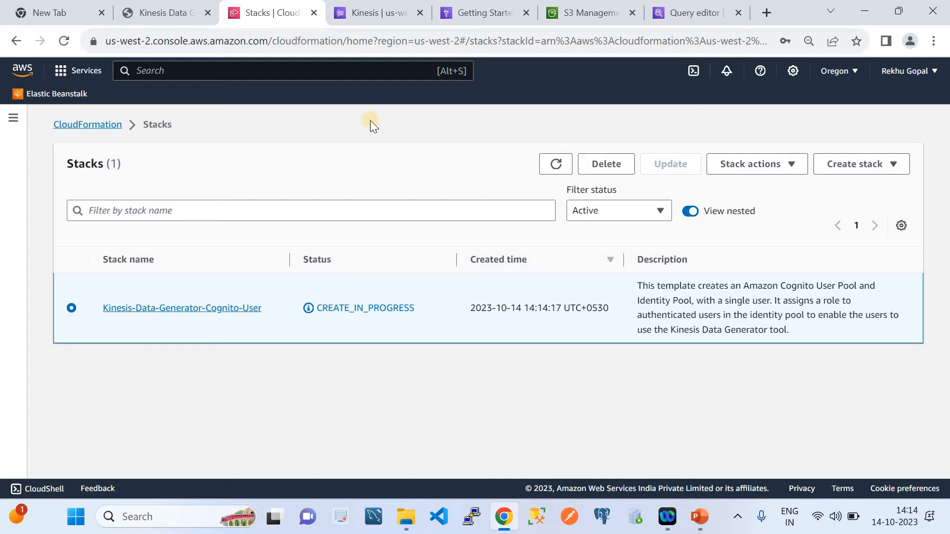
Switch to PowerPoint to view the Data Streaming ETL architecture slide, and return to Chrome
{"action": "left_click", "coordinate": [699, 517]}
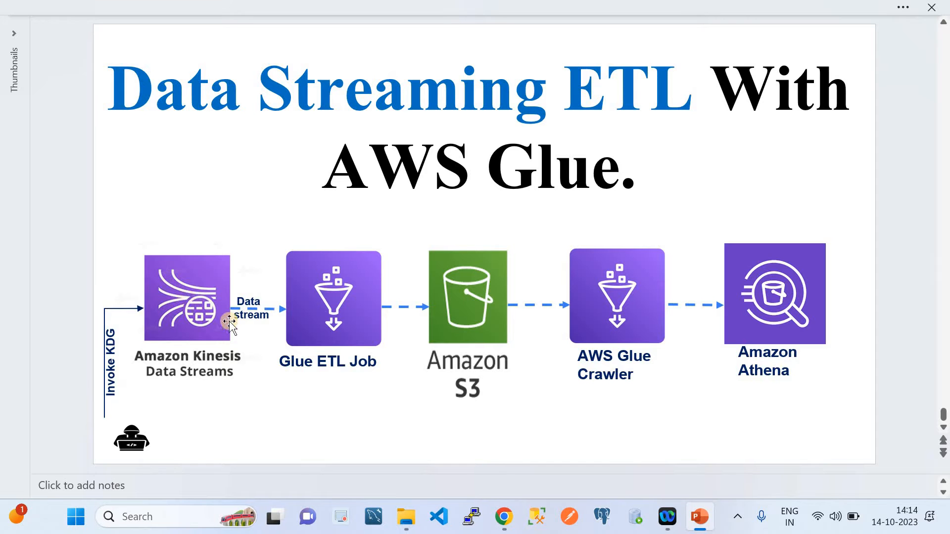
{"action": "left_click", "coordinate": [505, 518]}
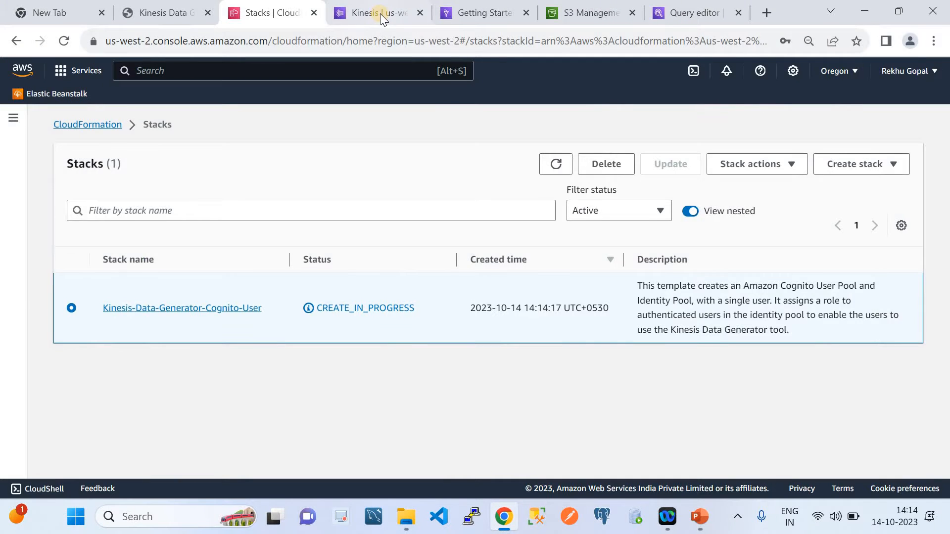
Start creating a new Kinesis data stream and name it cloudquicklabsds
{"action": "left_click", "coordinate": [380, 13]}
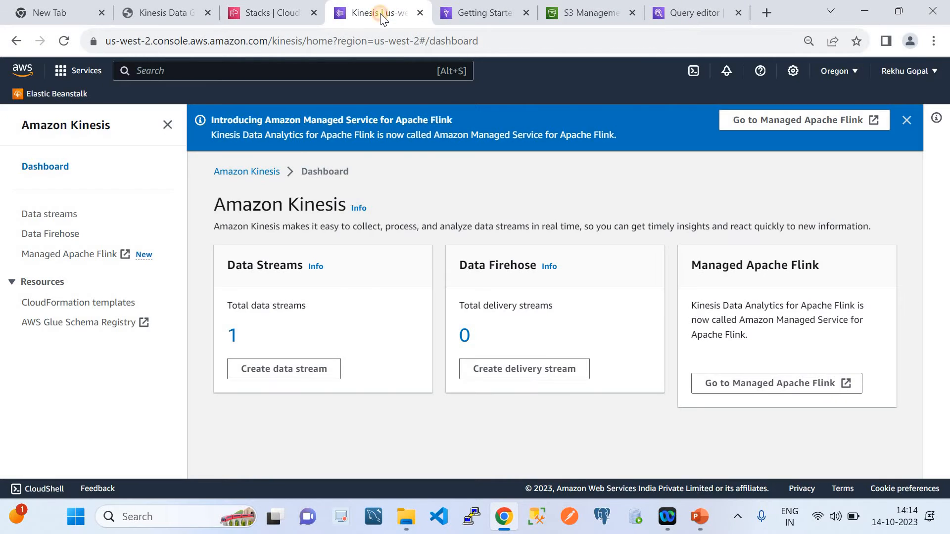
{"action": "left_click", "coordinate": [39, 214]}
{"action": "left_click", "coordinate": [803, 295]}
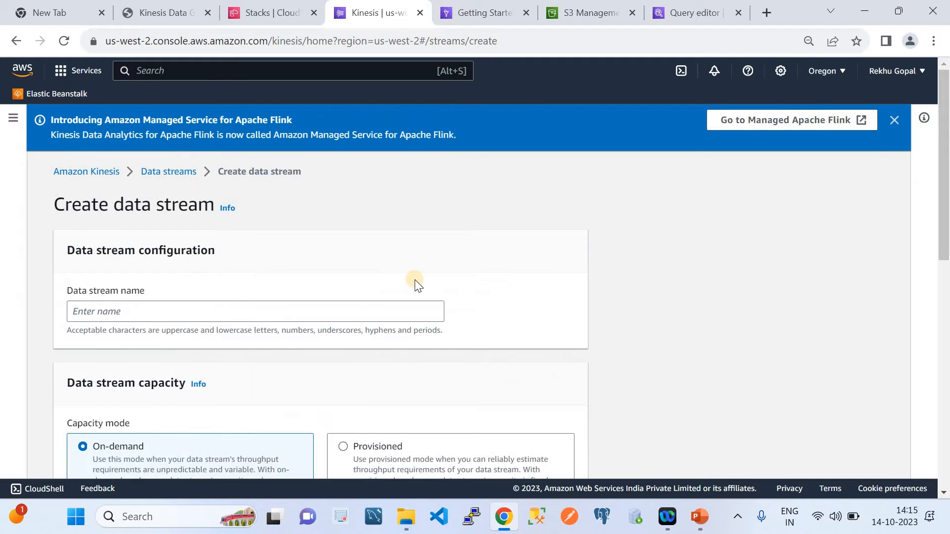
{"action": "left_click", "coordinate": [230, 307]}
{"action": "type", "text": "cloudqu"}
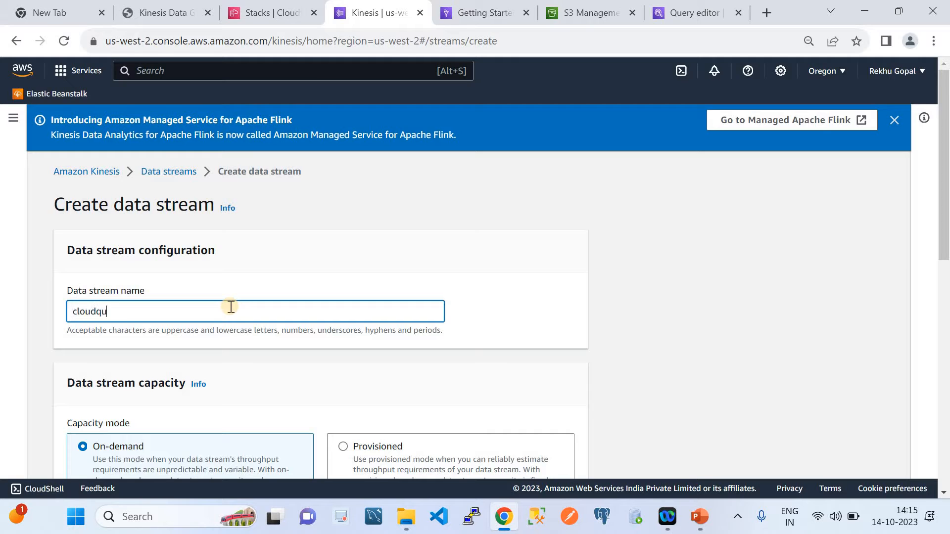
{"action": "type", "text": "icklabsds"}
Choose Provisioned capacity mode with 2 provisioned shards and create the data stream
{"action": "scroll", "coordinate": [231, 307], "scroll_direction": "down", "scroll_amount": 8}
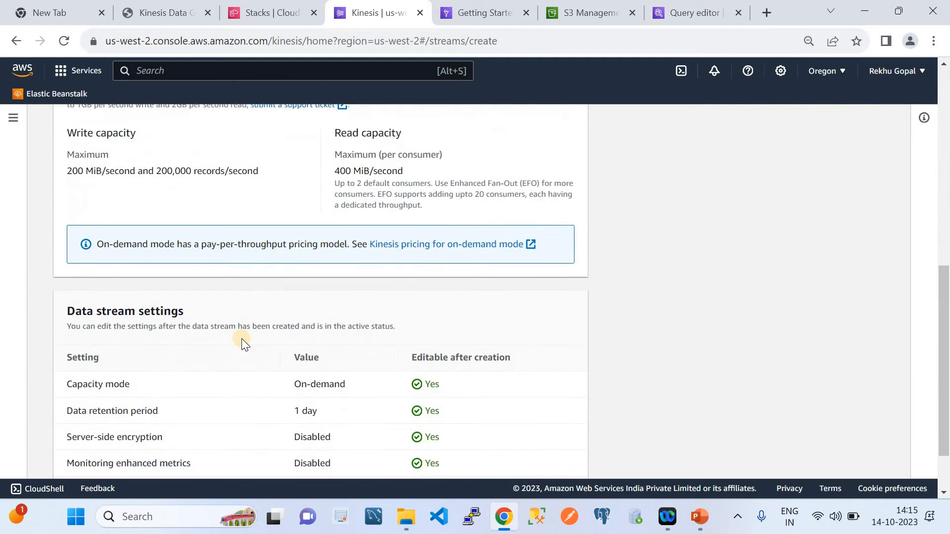
{"action": "scroll", "coordinate": [241, 338], "scroll_direction": "up", "scroll_amount": 3}
{"action": "scroll", "coordinate": [242, 336], "scroll_direction": "up", "scroll_amount": 2}
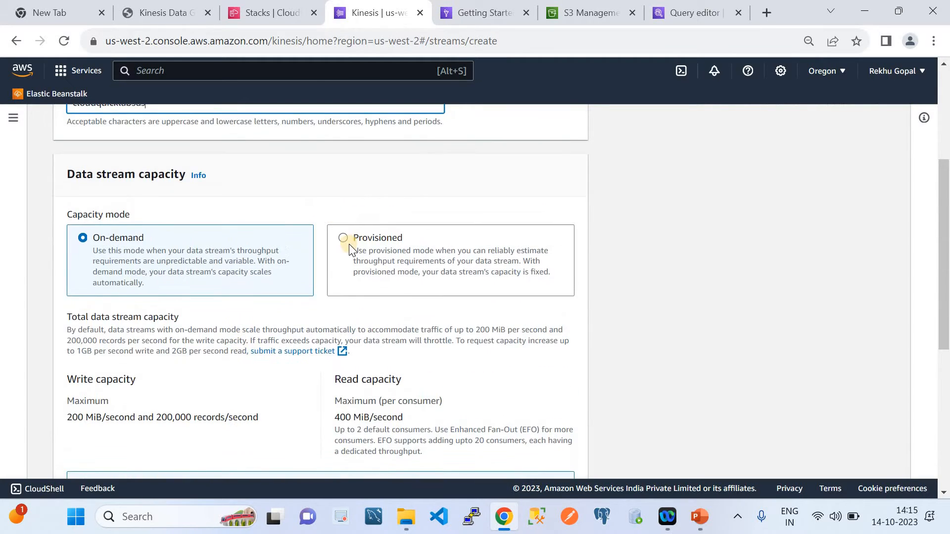
{"action": "left_click", "coordinate": [343, 239]}
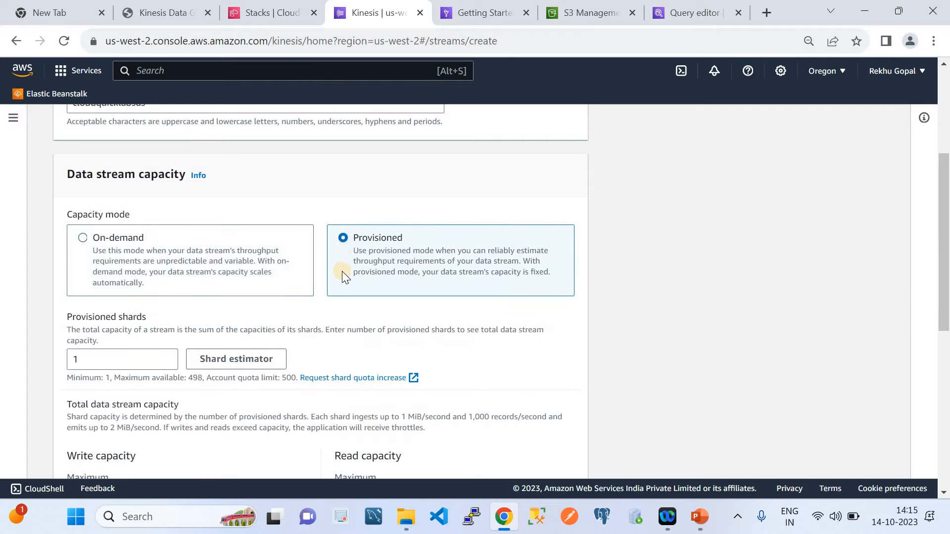
{"action": "left_click", "coordinate": [89, 359]}
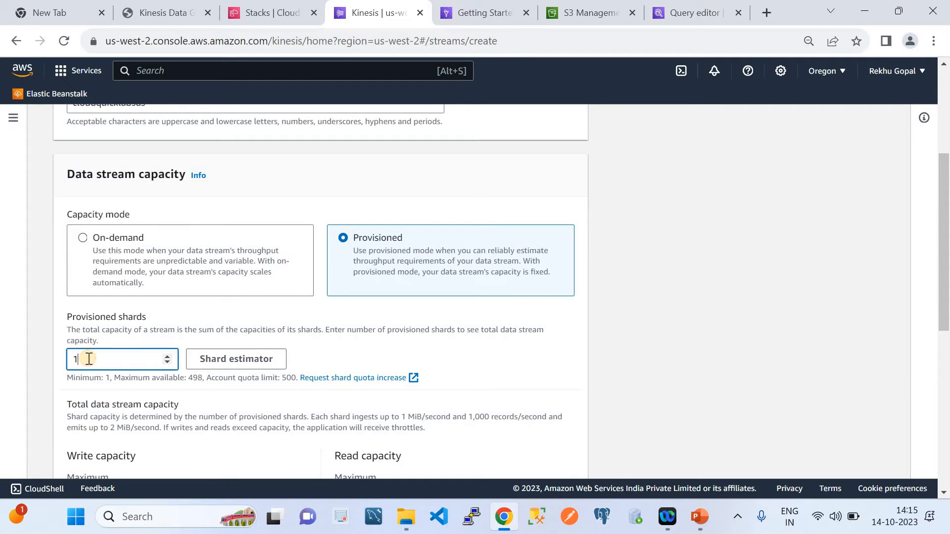
{"action": "double_click", "coordinate": [88, 359]}
{"action": "type", "text": "2"}
{"action": "scroll", "coordinate": [277, 374], "scroll_direction": "down", "scroll_amount": 8}
{"action": "left_click", "coordinate": [497, 455]}
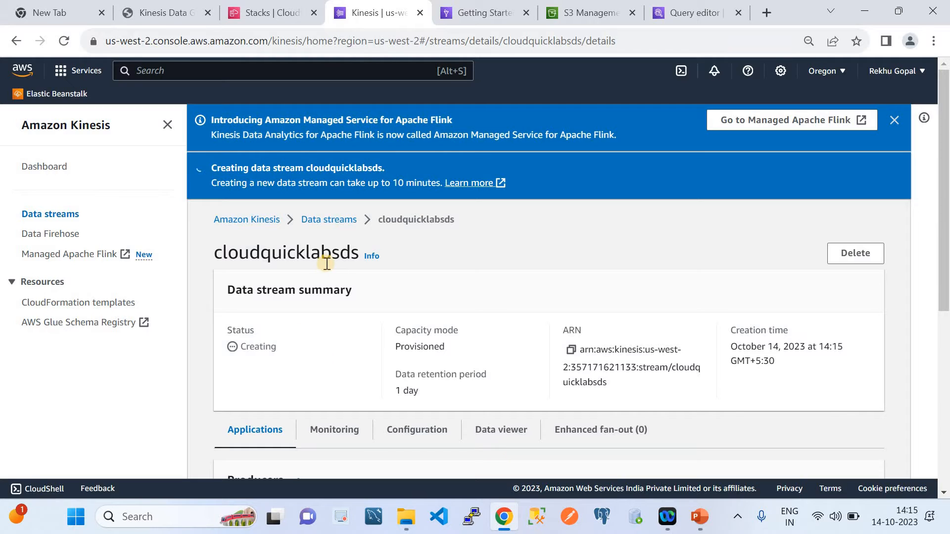
Open the Kinesis data streams list and check the status of the cloudquicklabsds stream
{"action": "left_click", "coordinate": [249, 219]}
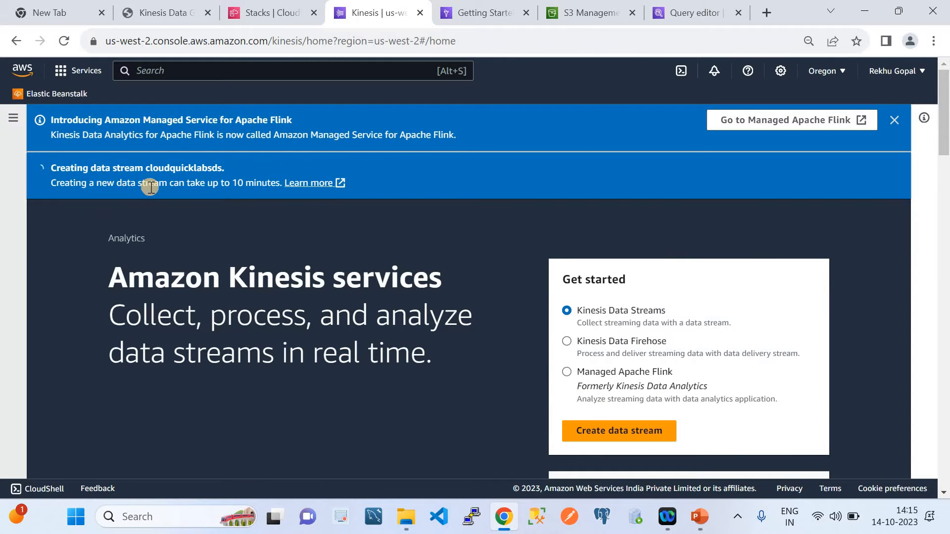
{"action": "left_click", "coordinate": [13, 119]}
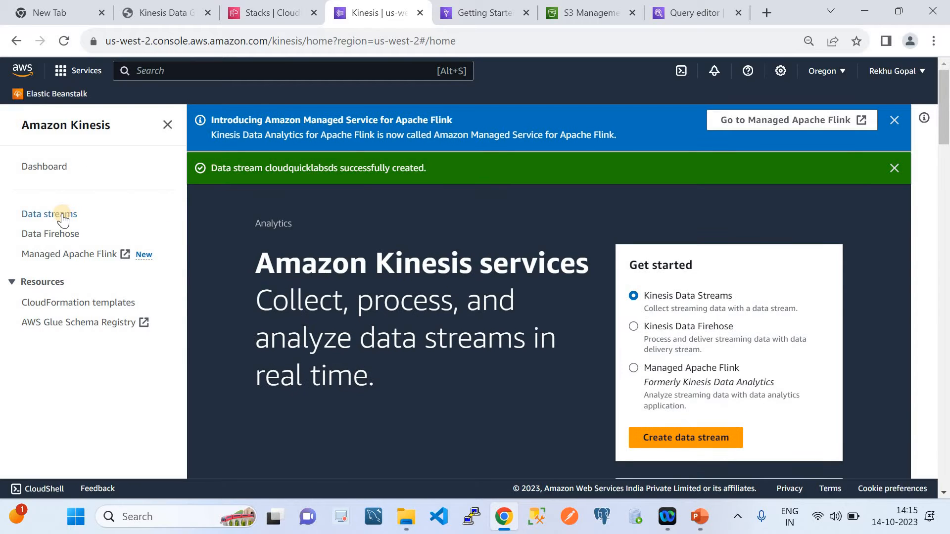
{"action": "left_click", "coordinate": [63, 220]}
{"action": "scroll", "coordinate": [452, 354], "scroll_direction": "down", "scroll_amount": 1}
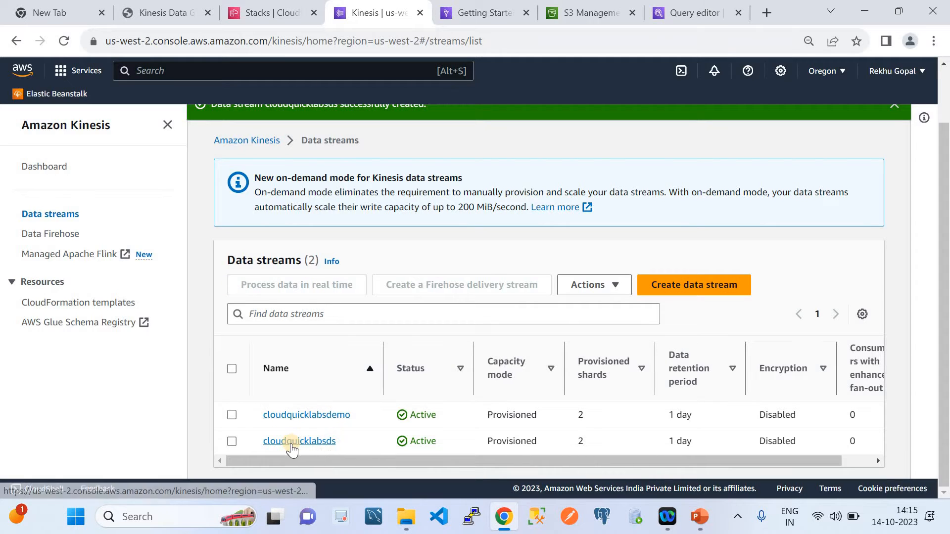
Delete the cloudquicklabsdemo data stream, confirming the deletion with the text delete
{"action": "left_click", "coordinate": [231, 415]}
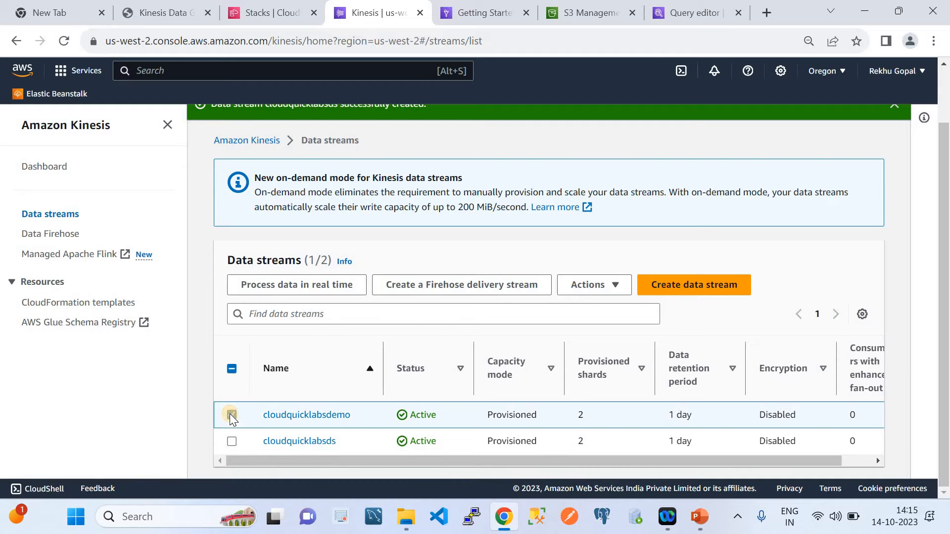
{"action": "left_click", "coordinate": [592, 285]}
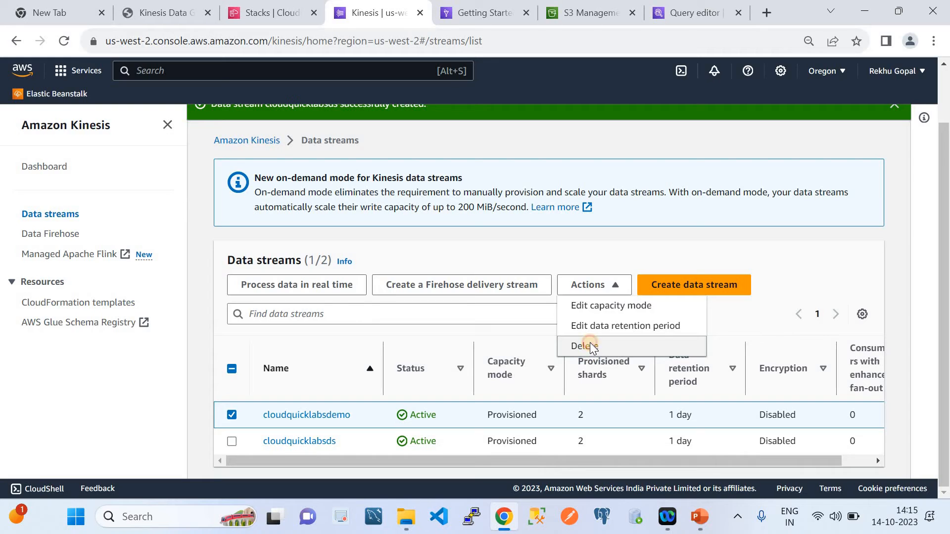
{"action": "left_click", "coordinate": [584, 346]}
{"action": "left_click", "coordinate": [395, 317]}
{"action": "type", "text": "delete"}
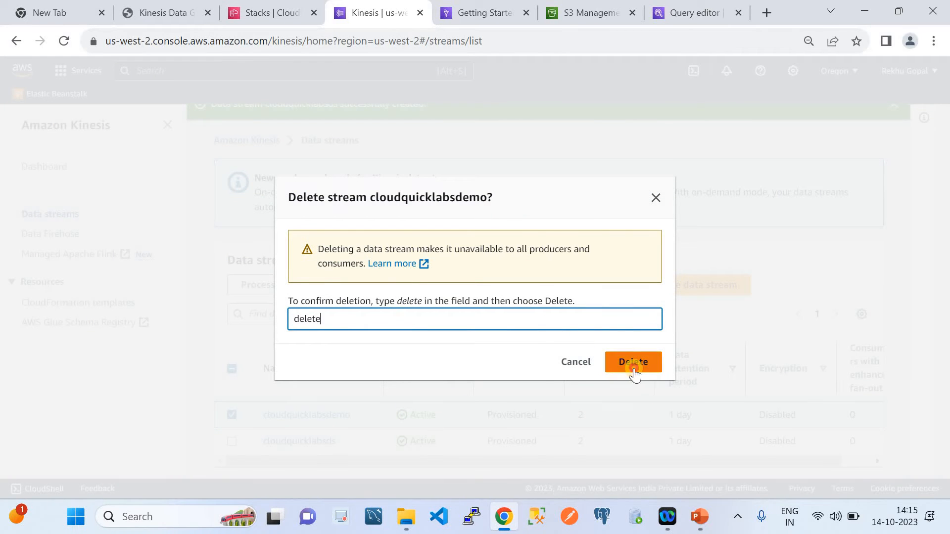
{"action": "left_click", "coordinate": [634, 368]}
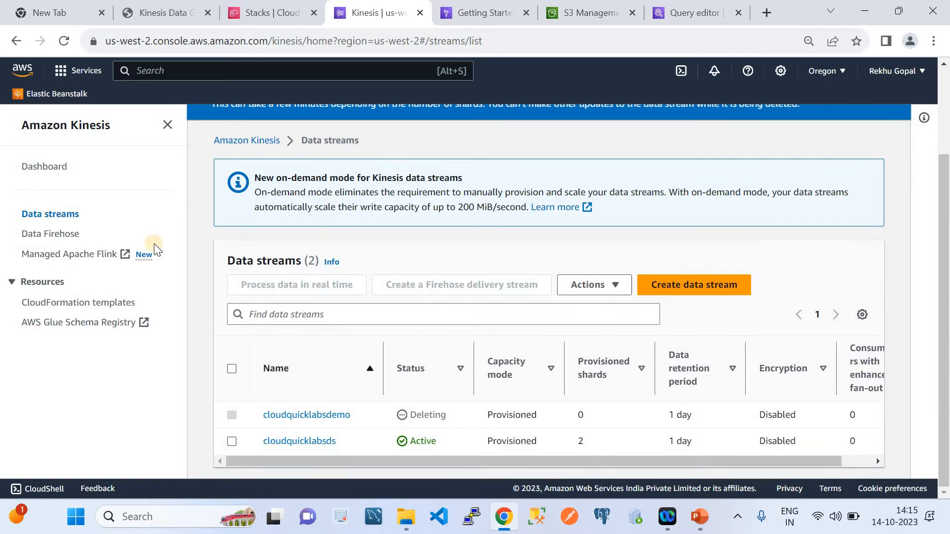
Refresh the CloudFormation stacks list and open the outputs of the Kinesis-Data-Generator-Cognito-User stack
{"action": "left_click", "coordinate": [273, 6]}
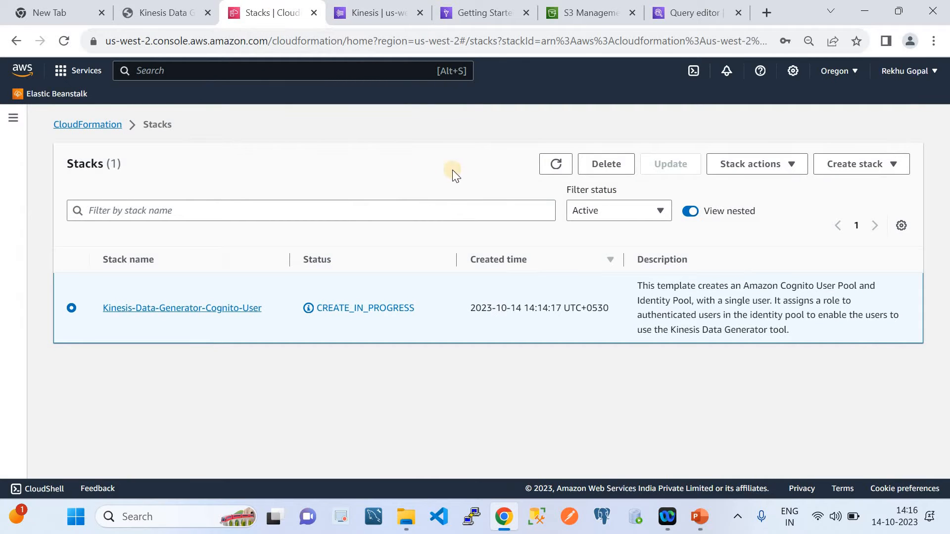
{"action": "left_click", "coordinate": [557, 164]}
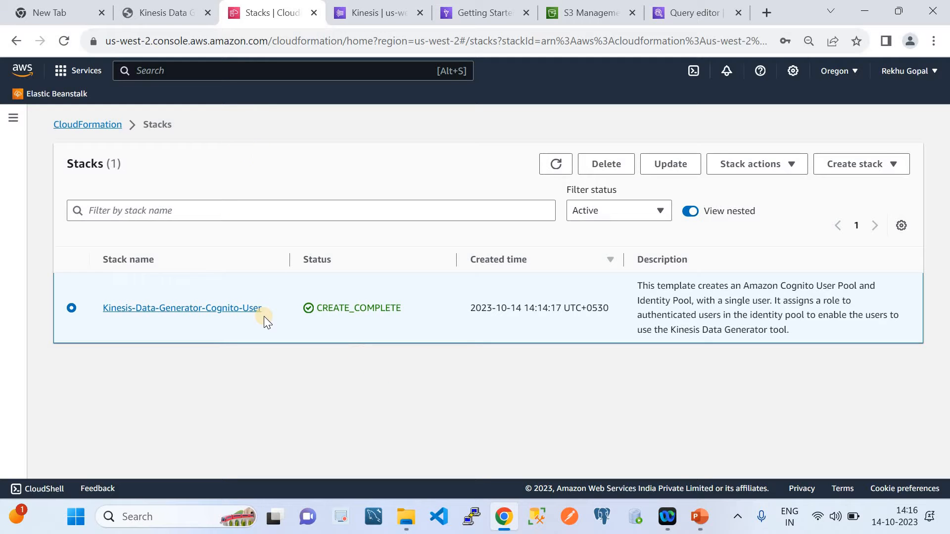
{"action": "left_click", "coordinate": [192, 317]}
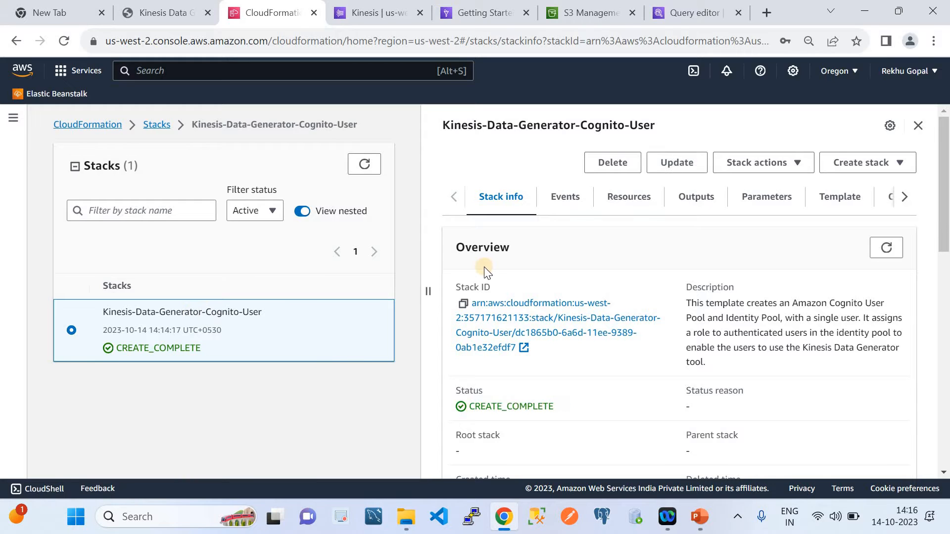
{"action": "left_click", "coordinate": [703, 212]}
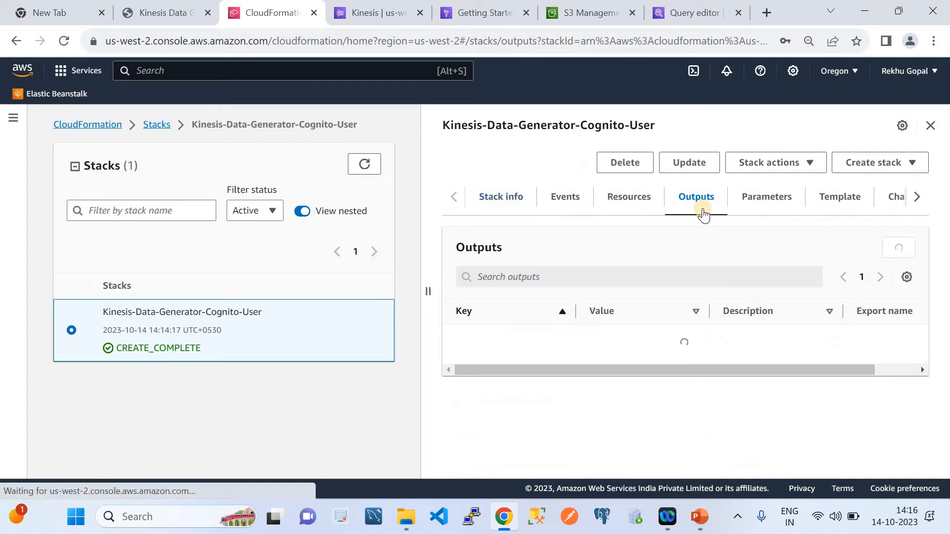
Copy the KinesisDataGeneratorUrl output value, open it in a new browser tab, and place that tab beside the CloudFormation one
{"action": "scroll", "coordinate": [720, 391], "scroll_direction": "down", "scroll_amount": 1}
{"action": "scroll", "coordinate": [718, 390], "scroll_direction": "down", "scroll_amount": 2}
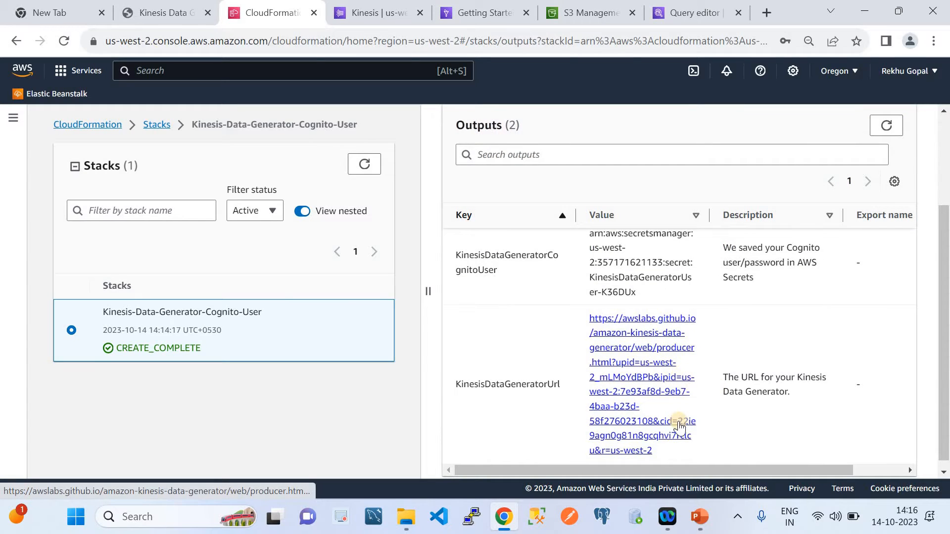
{"action": "left_click_drag", "start_coordinate": [653, 451], "coordinate": [588, 317]}
{"action": "key", "text": "ctrl+c"}
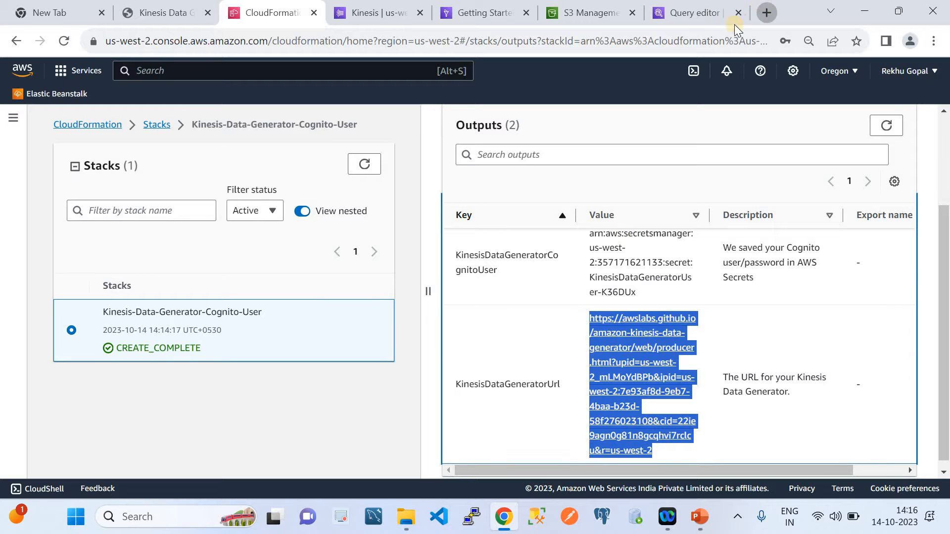
{"action": "left_click", "coordinate": [767, 12]}
{"action": "left_click", "coordinate": [692, 43]}
{"action": "key", "text": "ctrl+v"}
{"action": "key", "text": "Return"}
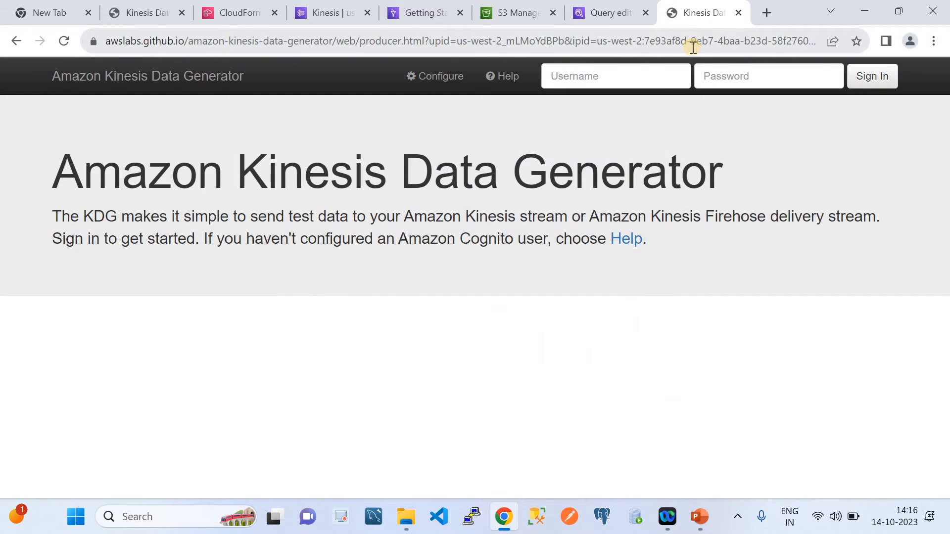
{"action": "left_click_drag", "start_coordinate": [698, 7], "coordinate": [311, 7]}
Sign in to the Amazon Kinesis Data Generator with the username Test and the account password
{"action": "left_click", "coordinate": [593, 79]}
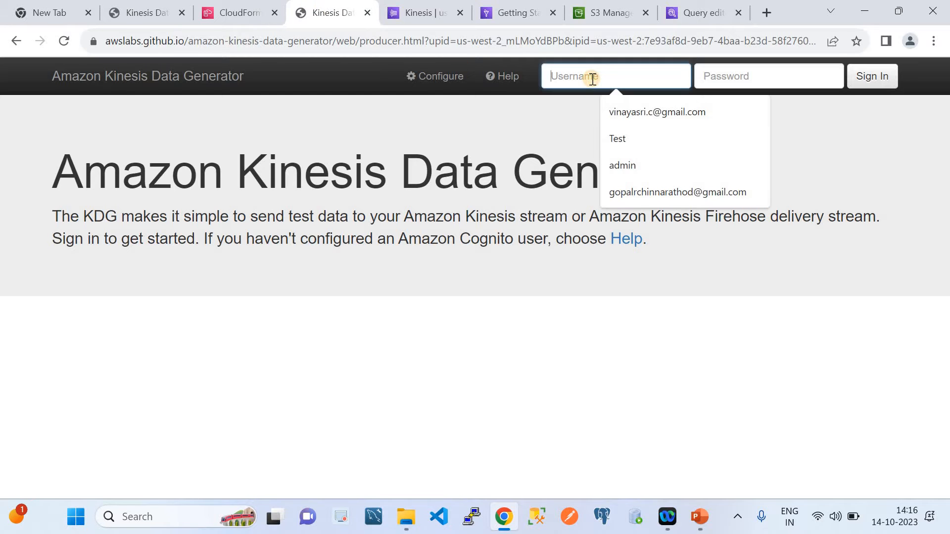
{"action": "left_click", "coordinate": [623, 144]}
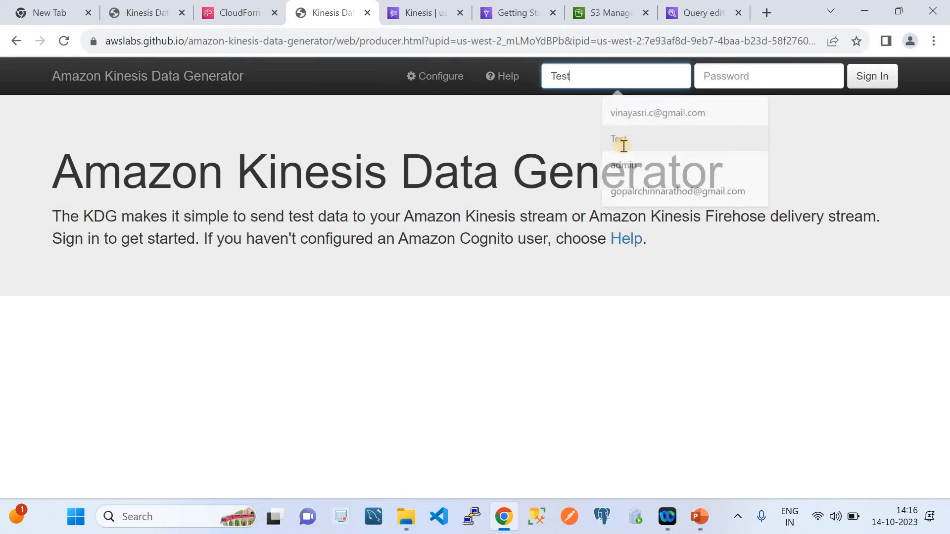
{"action": "left_click", "coordinate": [724, 75]}
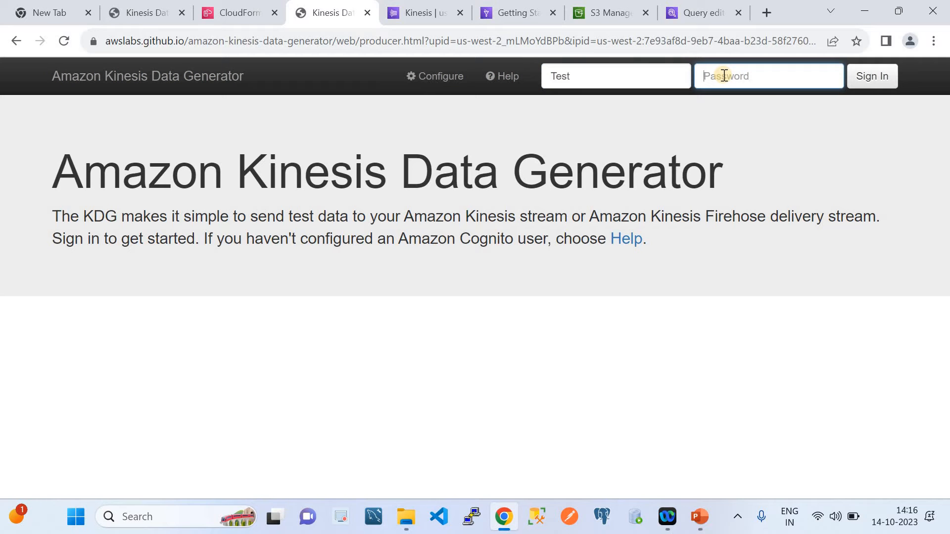
{"action": "type", "text": "•••"}
{"action": "key", "text": "Return"}
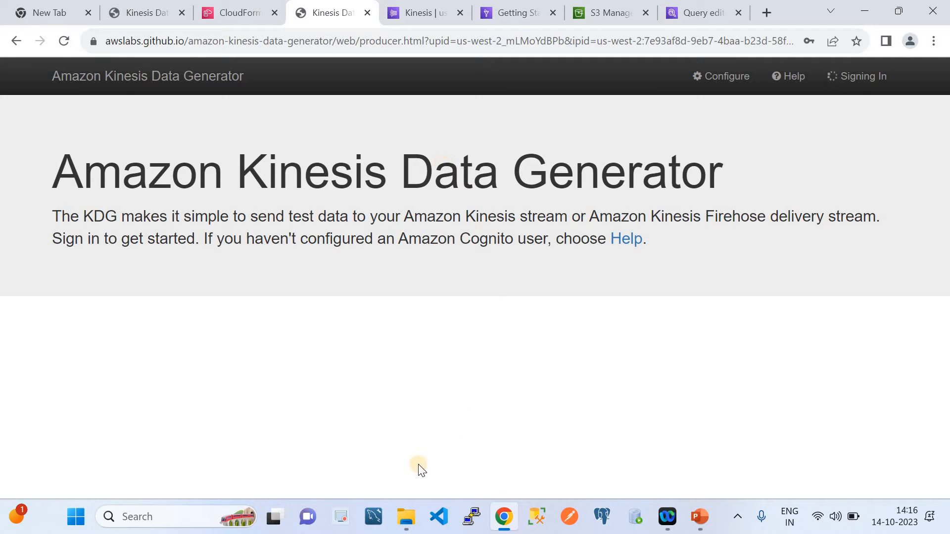
Switch to VS Code to view the AWS_ETL_Glue_Streaming folder's files, close the Welcome page, and return to the browser
{"action": "left_click", "coordinate": [441, 525]}
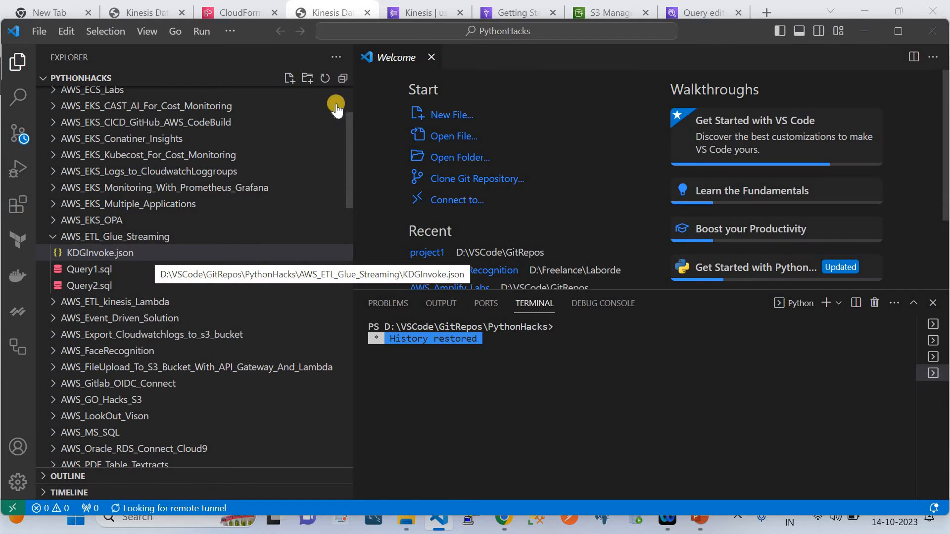
{"action": "left_click", "coordinate": [431, 57]}
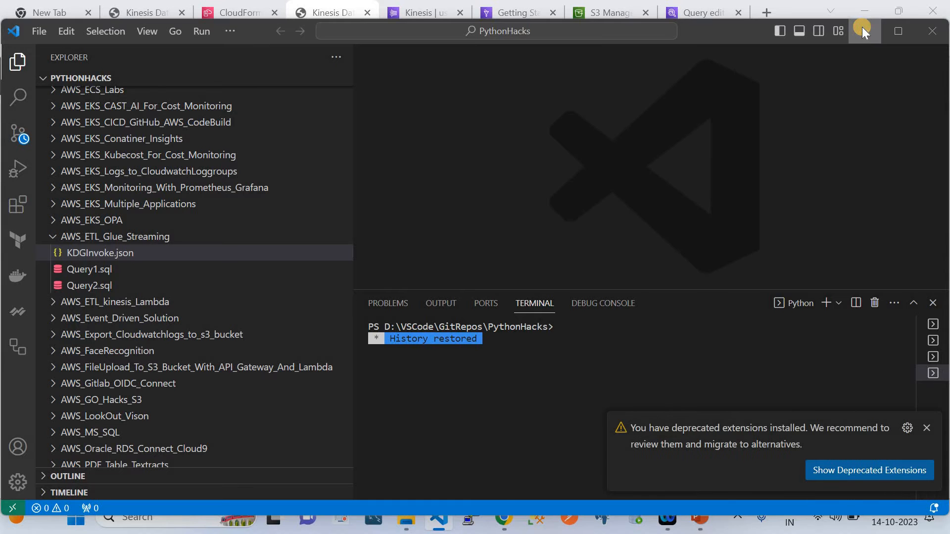
{"action": "left_click", "coordinate": [863, 29]}
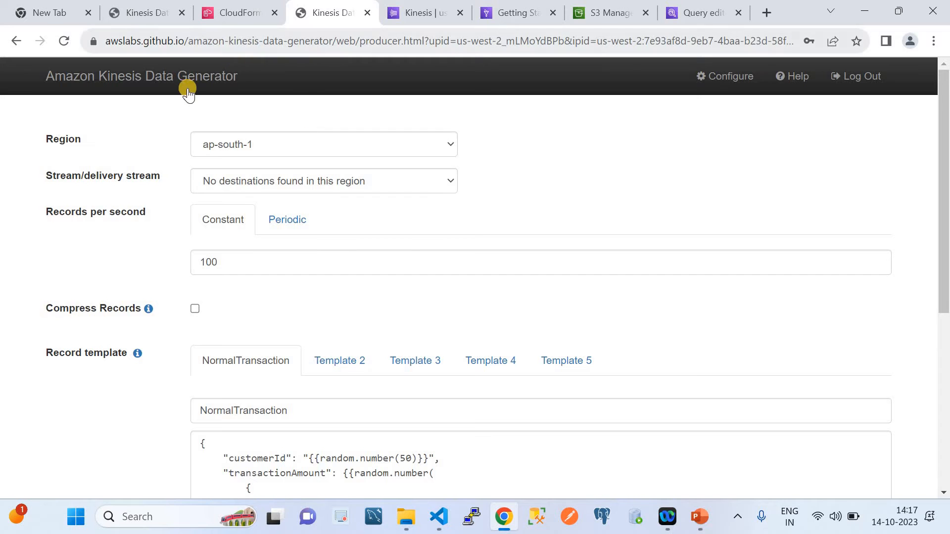
Review the Kinesis Data Generator form, including its record template and the available regions
{"action": "scroll", "coordinate": [304, 257], "scroll_direction": "down", "scroll_amount": 1}
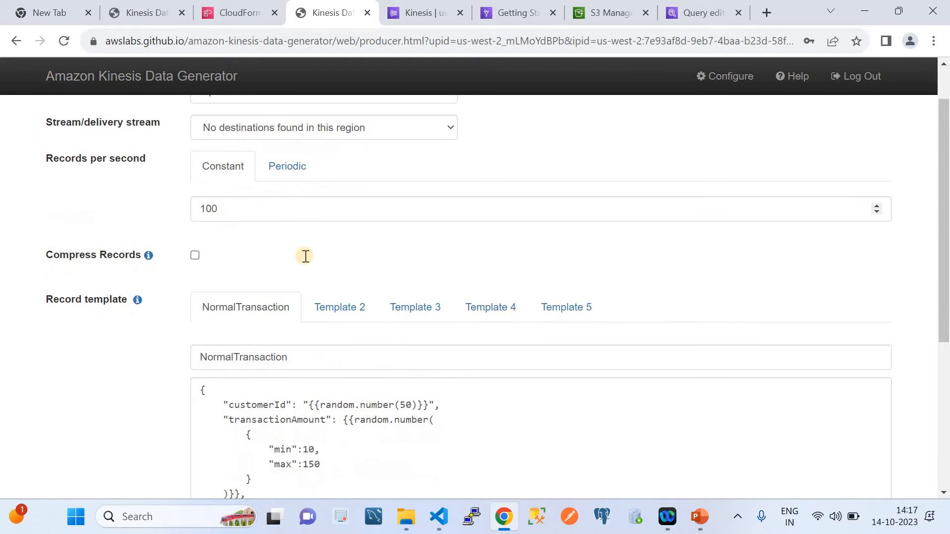
{"action": "scroll", "coordinate": [303, 257], "scroll_direction": "up", "scroll_amount": 1}
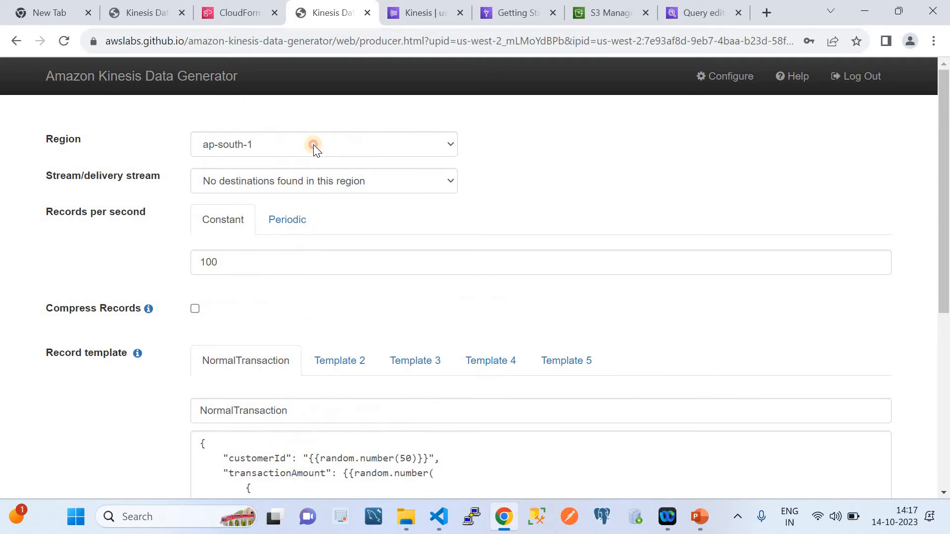
{"action": "left_click", "coordinate": [314, 145]}
{"action": "left_click", "coordinate": [619, 213]}
Reload the Kinesis data streams list and check the cloudquicklabsds stream
{"action": "left_click", "coordinate": [417, 11]}
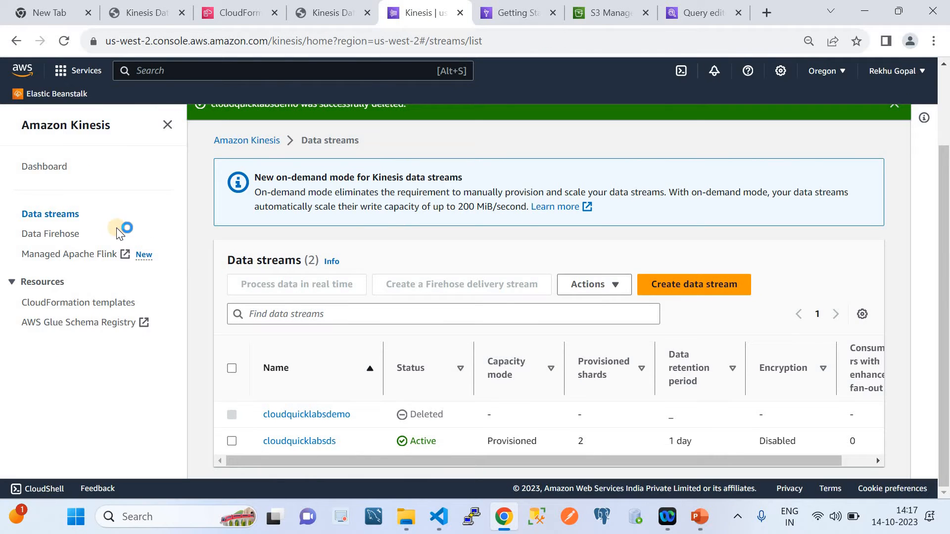
{"action": "left_click", "coordinate": [38, 216]}
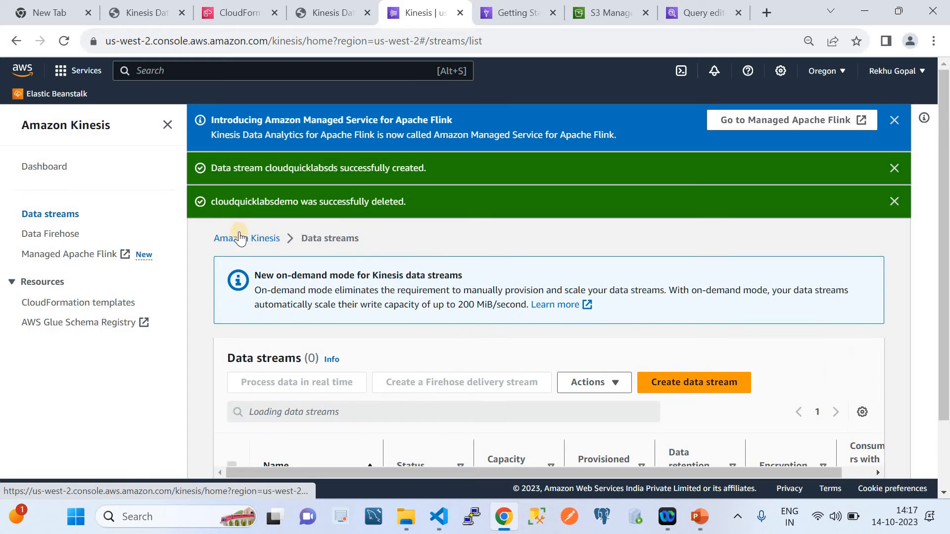
{"action": "scroll", "coordinate": [509, 281], "scroll_direction": "down", "scroll_amount": 2}
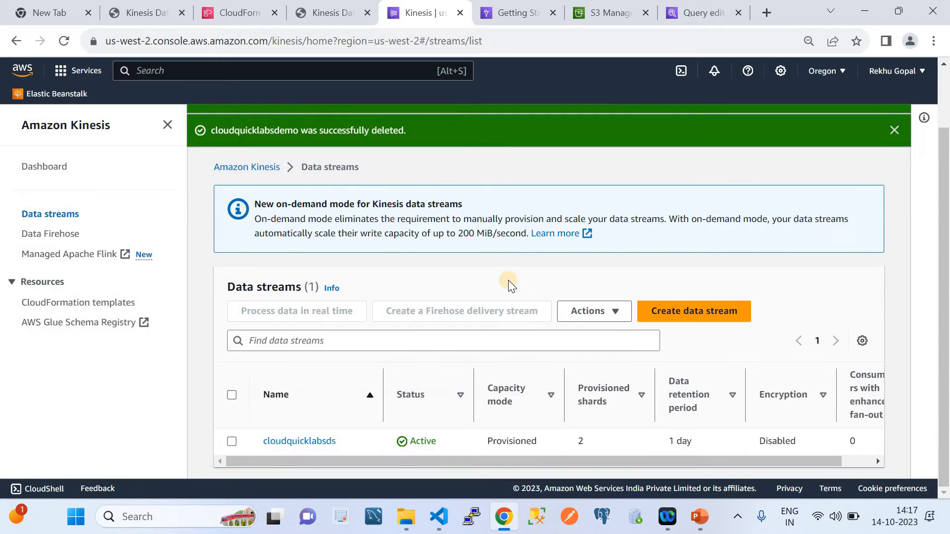
View the Data Firehose delivery streams, dismiss both announcement banners, and return to the data streams list
{"action": "left_click", "coordinate": [60, 240]}
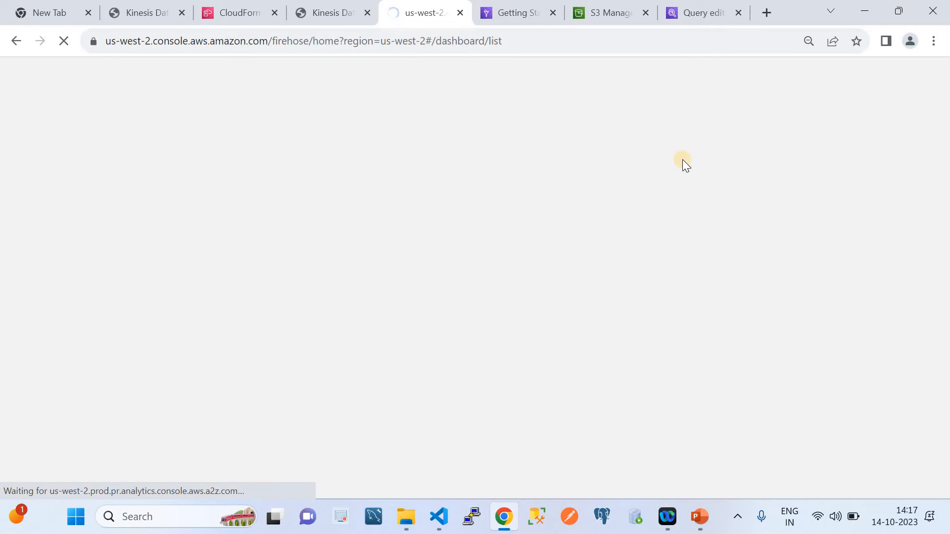
{"action": "left_click", "coordinate": [518, 7]}
{"action": "left_click", "coordinate": [435, 12]}
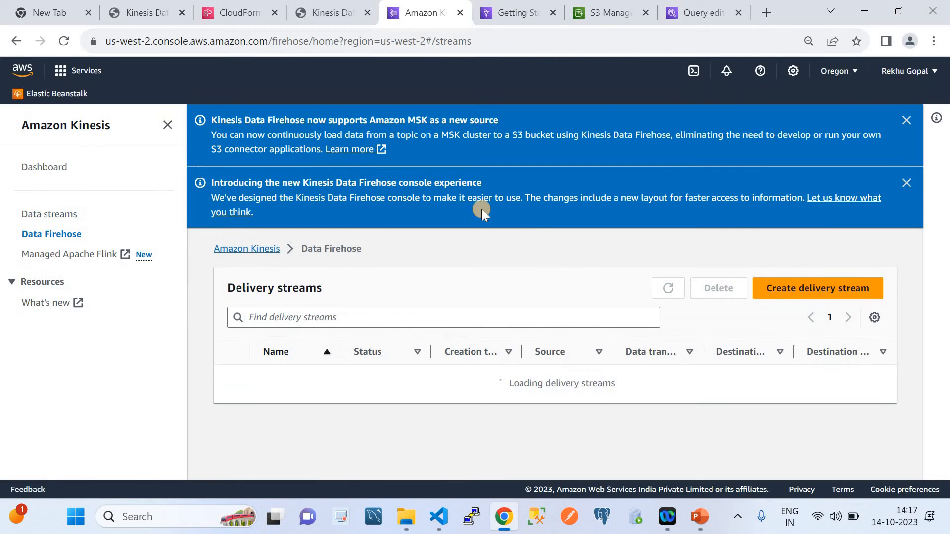
{"action": "left_click", "coordinate": [906, 182]}
{"action": "left_click", "coordinate": [907, 121]}
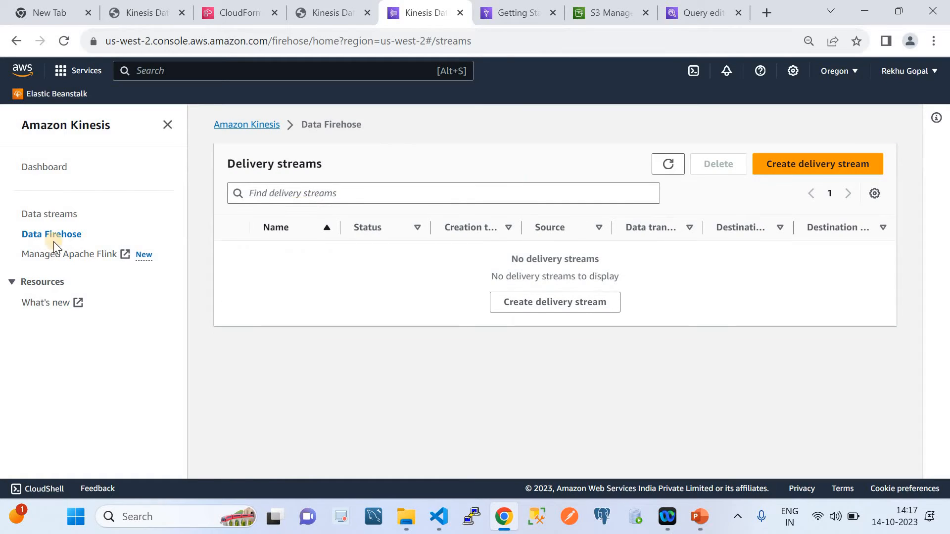
{"action": "left_click", "coordinate": [46, 215]}
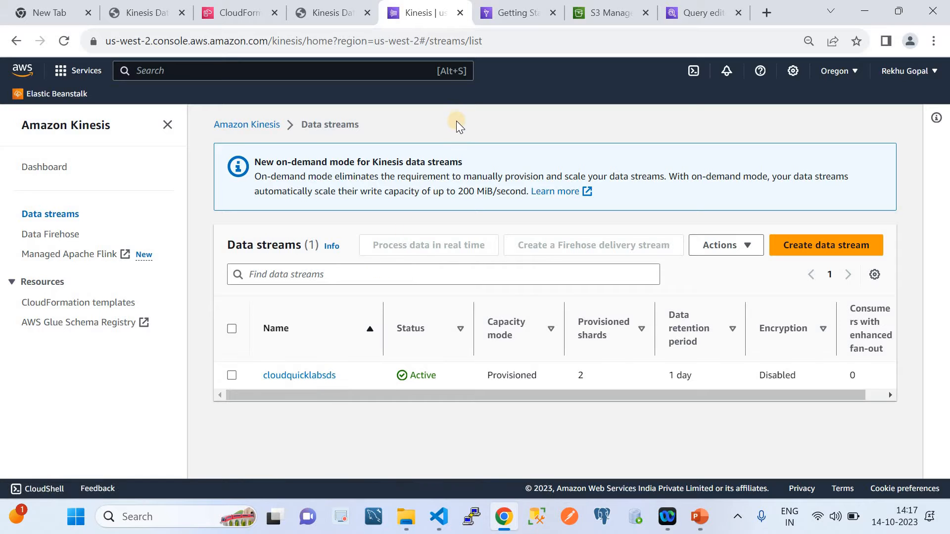
Switch to PowerPoint to review the Data Streaming ETL With AWS Glue architecture diagram, and return to the browser
{"action": "mouse_move", "coordinate": [506, 6]}
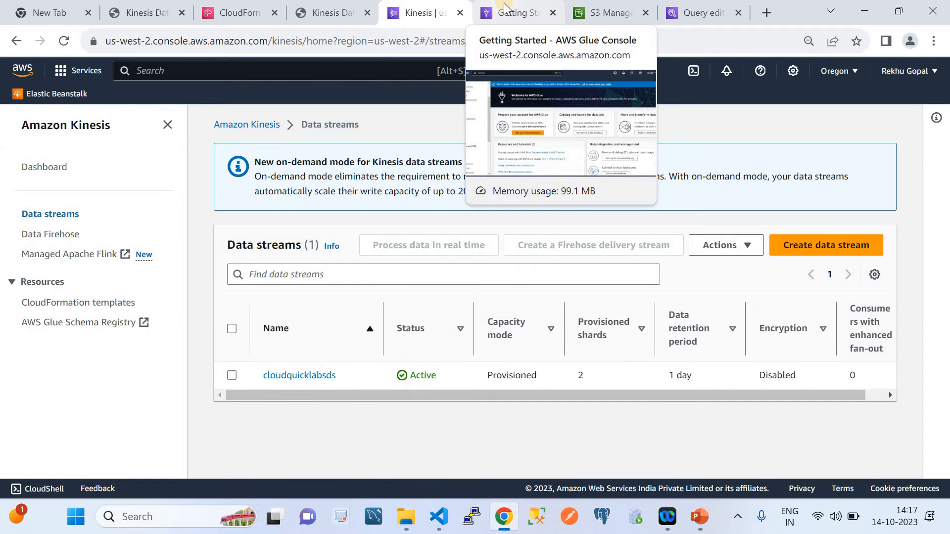
{"action": "left_click", "coordinate": [700, 517]}
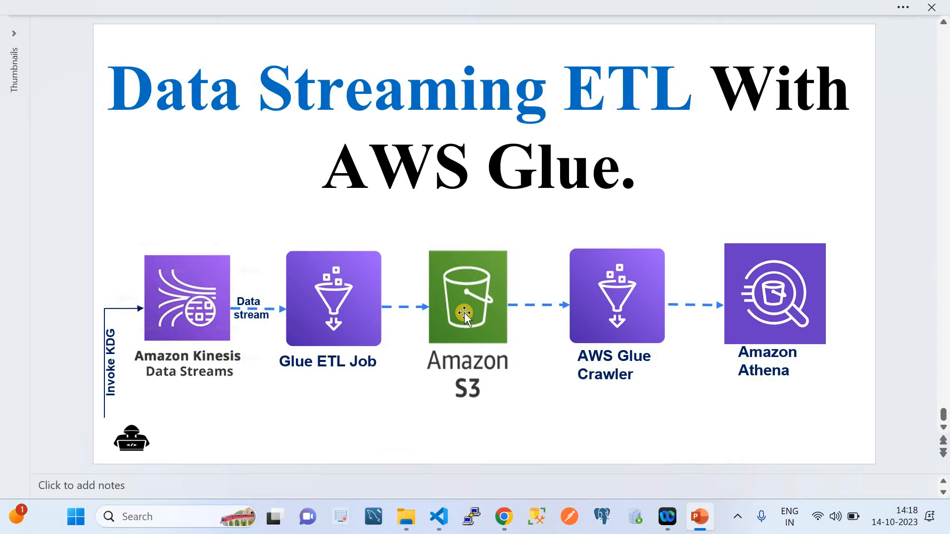
{"action": "left_click", "coordinate": [503, 517]}
Create a database named cloudquicklabsdemodb in the AWS Glue Data Catalog
{"action": "left_click", "coordinate": [501, 8]}
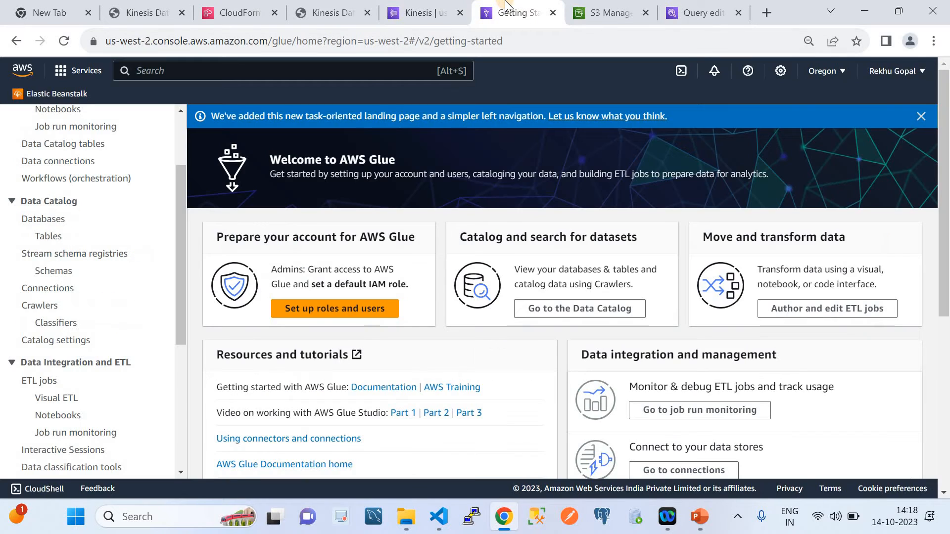
{"action": "left_click", "coordinate": [41, 223]}
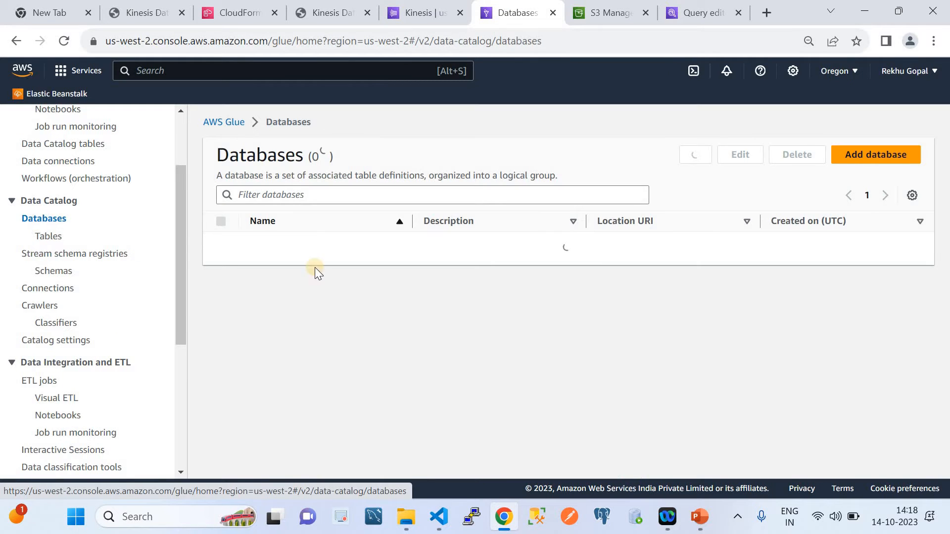
{"action": "left_click", "coordinate": [890, 170]}
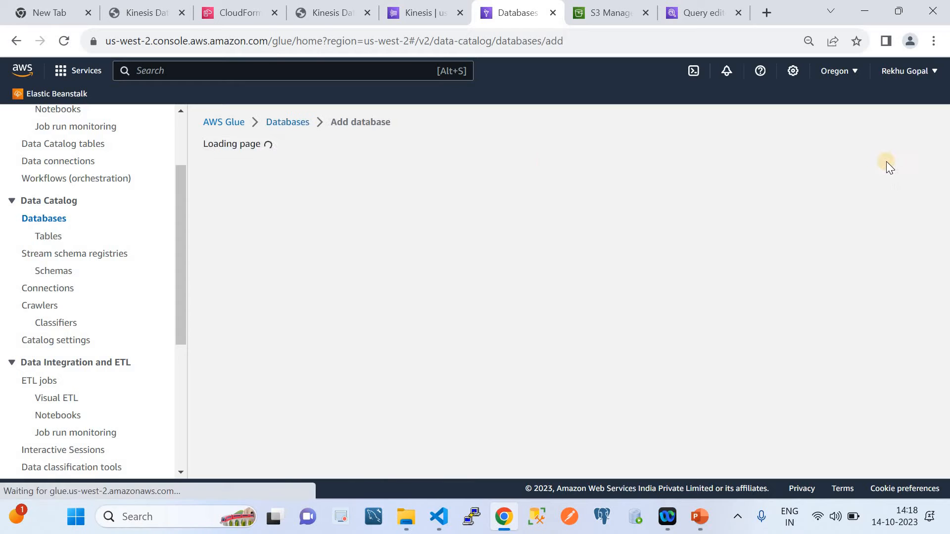
{"action": "left_click", "coordinate": [317, 253]}
{"action": "type", "text": "cloudquicklabsdemodb"}
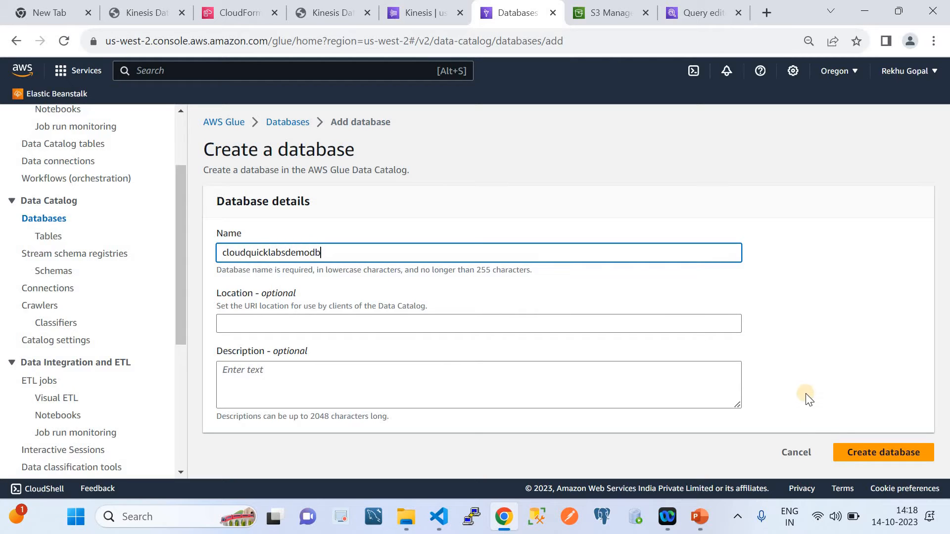
{"action": "left_click", "coordinate": [852, 452]}
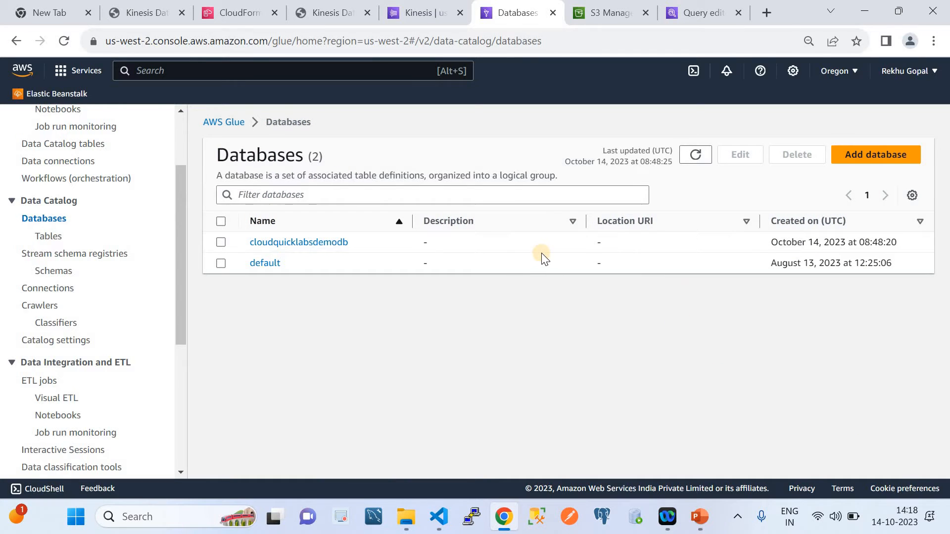
Start adding a Data Catalog table named cloudquicklabstable in the cloudquicklabsdemodb database
{"action": "left_click", "coordinate": [45, 239]}
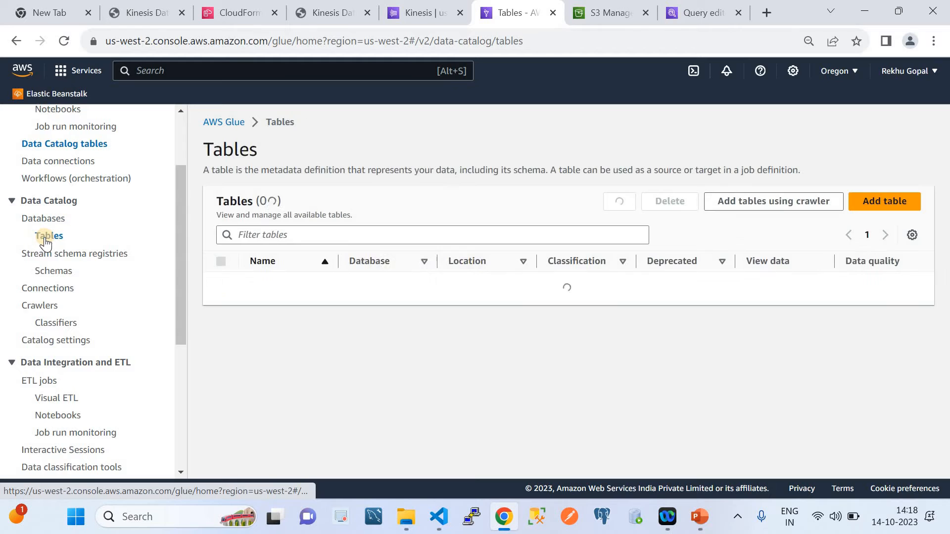
{"action": "left_click", "coordinate": [887, 201]}
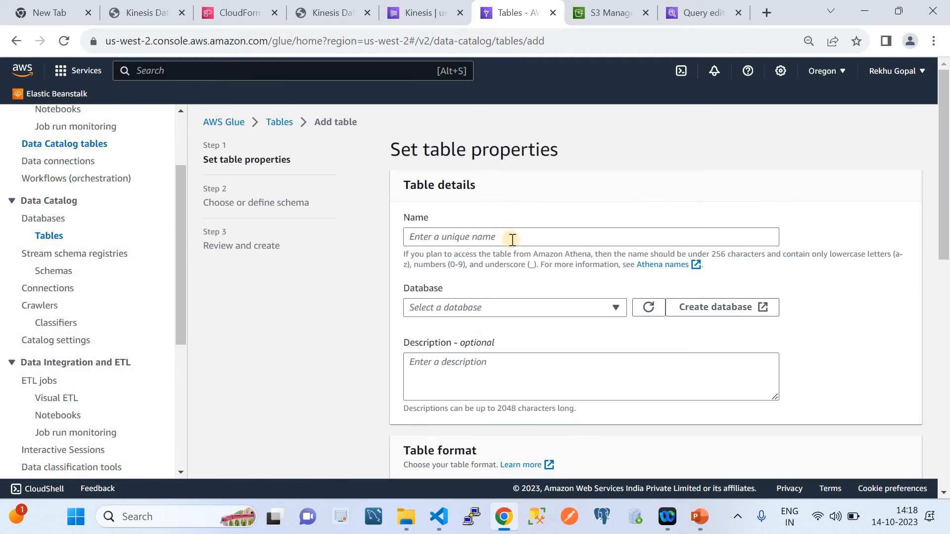
{"action": "left_click", "coordinate": [510, 238]}
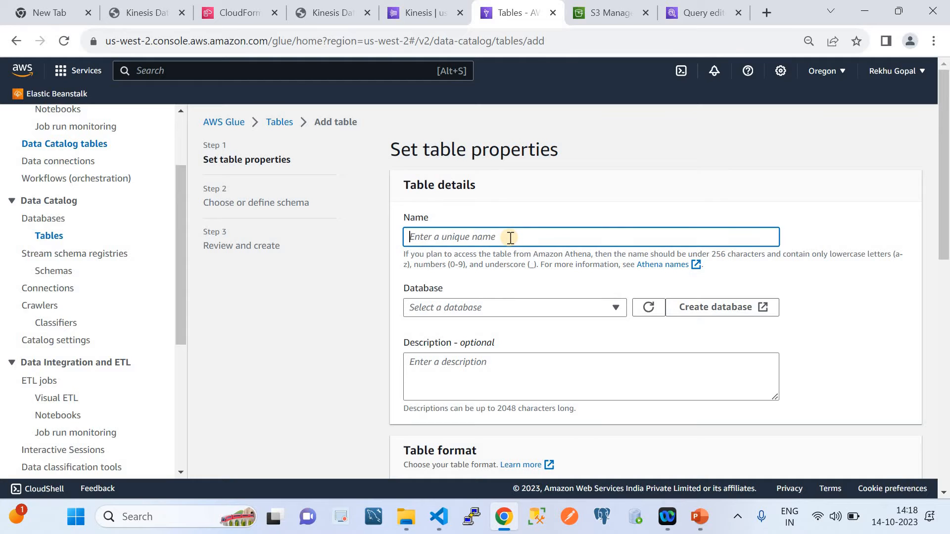
{"action": "type", "text": "cloudquick"}
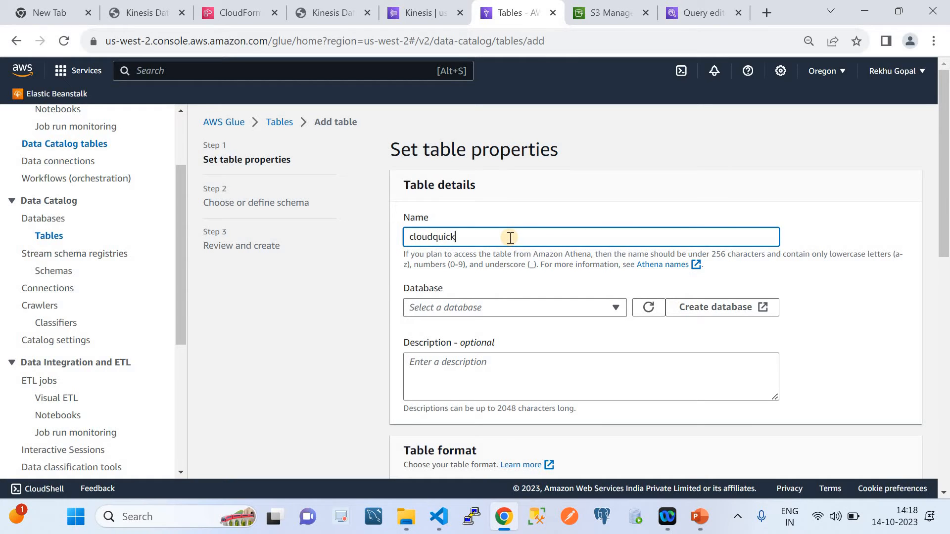
{"action": "type", "text": "labstable"}
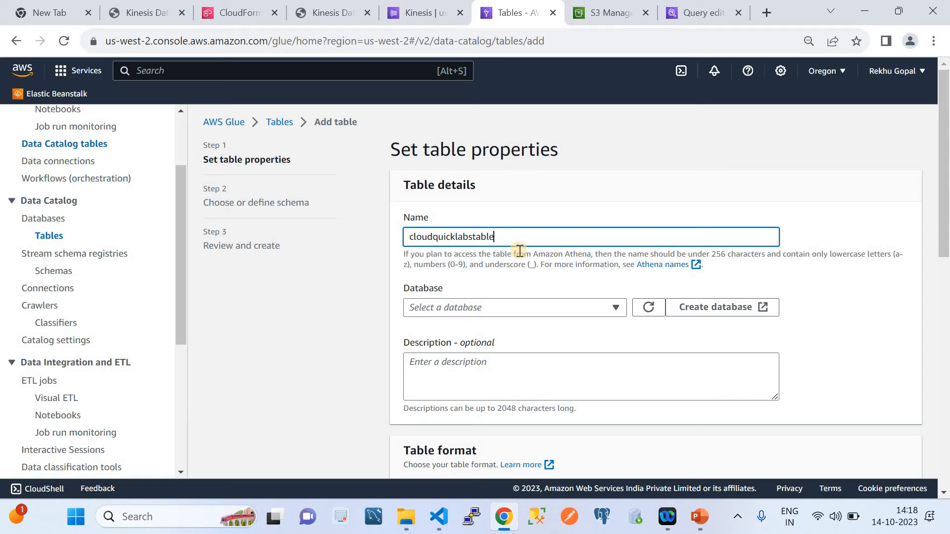
{"action": "left_click", "coordinate": [512, 310]}
{"action": "left_click", "coordinate": [483, 347]}
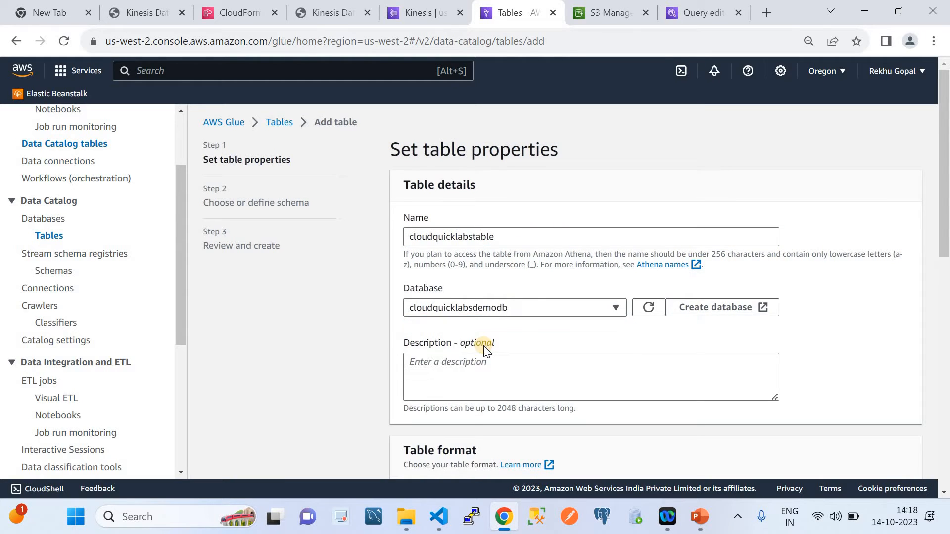
Set the table's source to the Kinesis stream cloudquicklabsds in US West (Oregon), keep the JSON classification, and continue to the schema definition
{"action": "scroll", "coordinate": [484, 348], "scroll_direction": "down", "scroll_amount": 2}
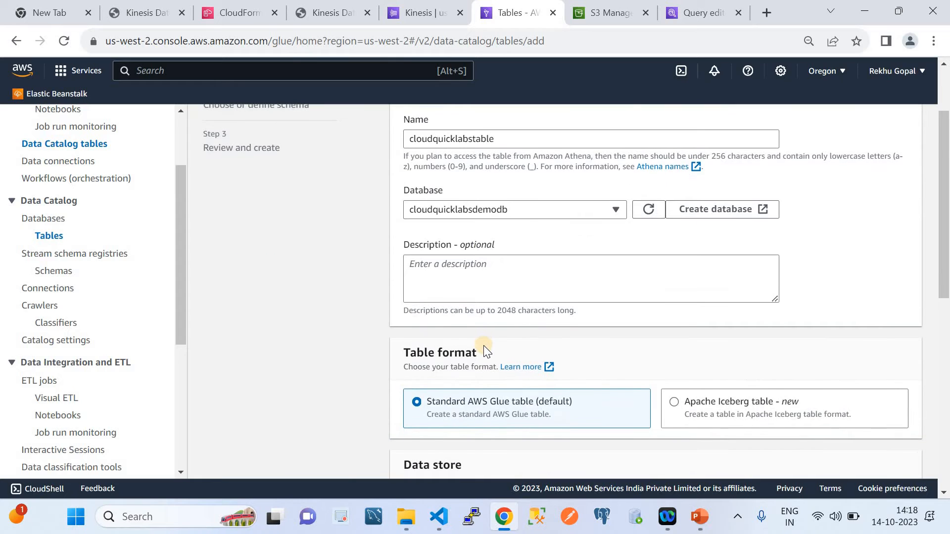
{"action": "scroll", "coordinate": [484, 346], "scroll_direction": "down", "scroll_amount": 5}
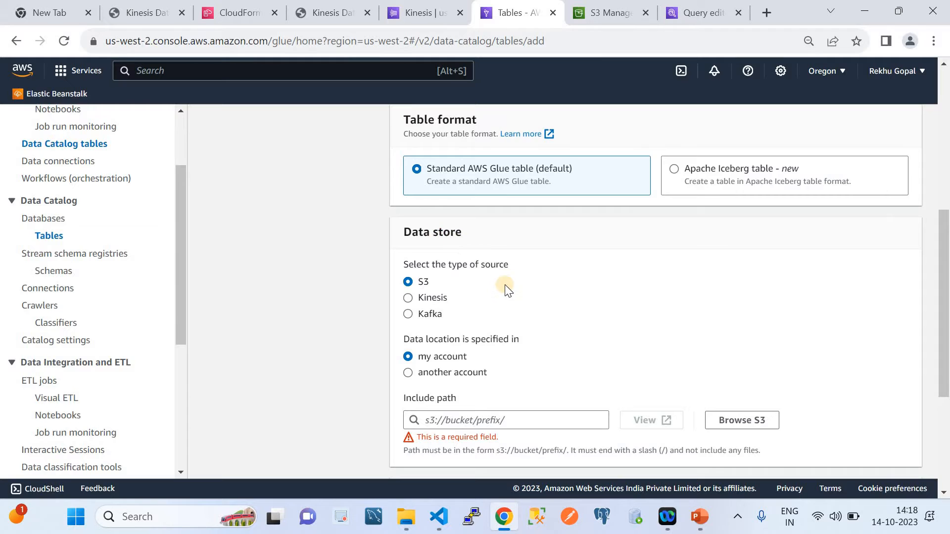
{"action": "scroll", "coordinate": [504, 286], "scroll_direction": "down", "scroll_amount": 2}
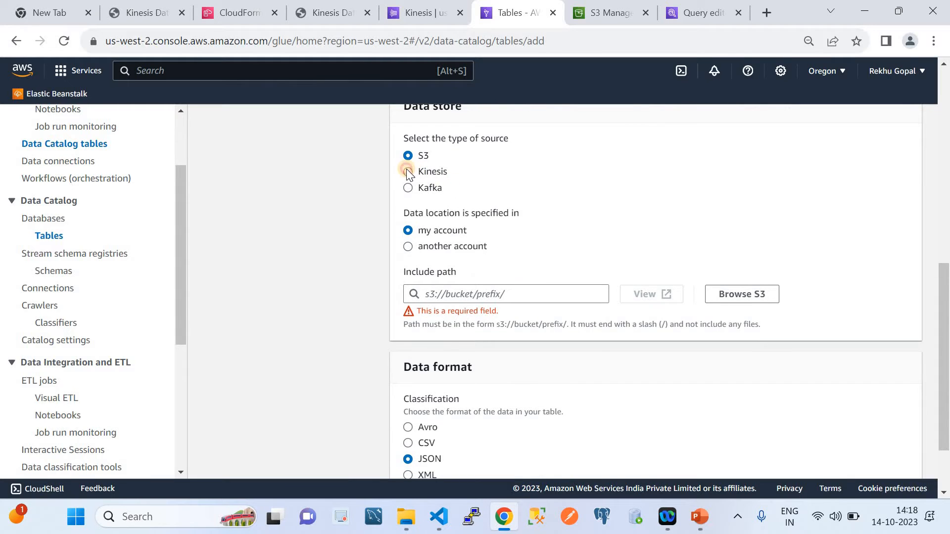
{"action": "left_click", "coordinate": [408, 172]}
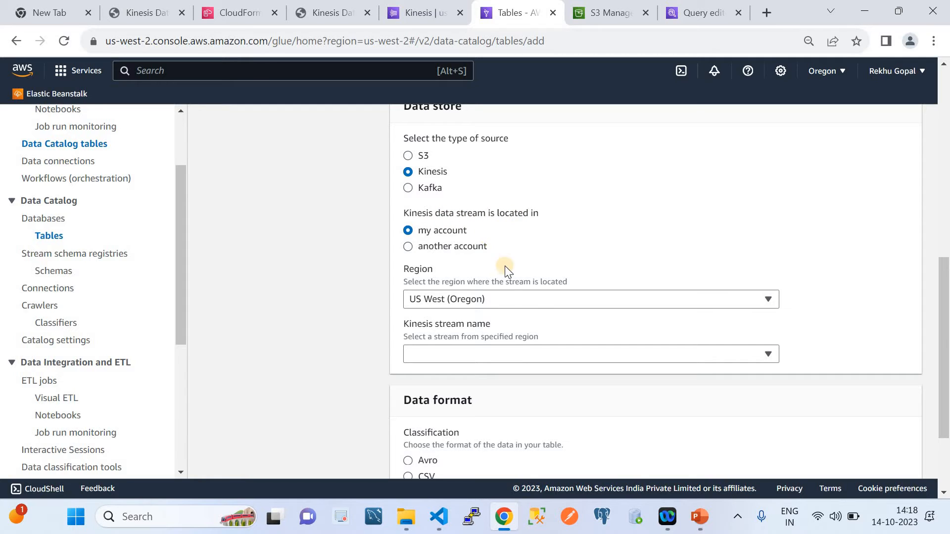
{"action": "left_click", "coordinate": [536, 357]}
{"action": "left_click", "coordinate": [477, 372]}
{"action": "scroll", "coordinate": [477, 372], "scroll_direction": "down", "scroll_amount": 1}
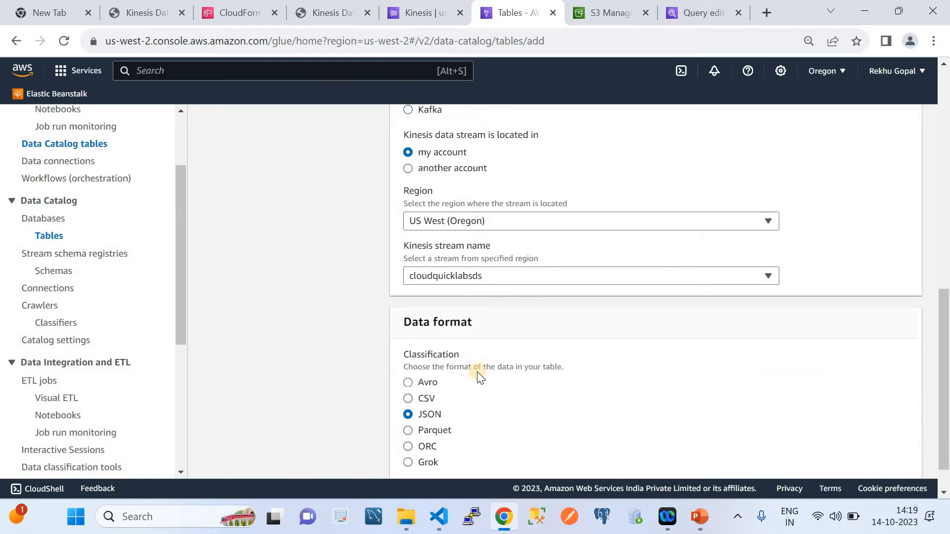
{"action": "scroll", "coordinate": [478, 372], "scroll_direction": "down", "scroll_amount": 1}
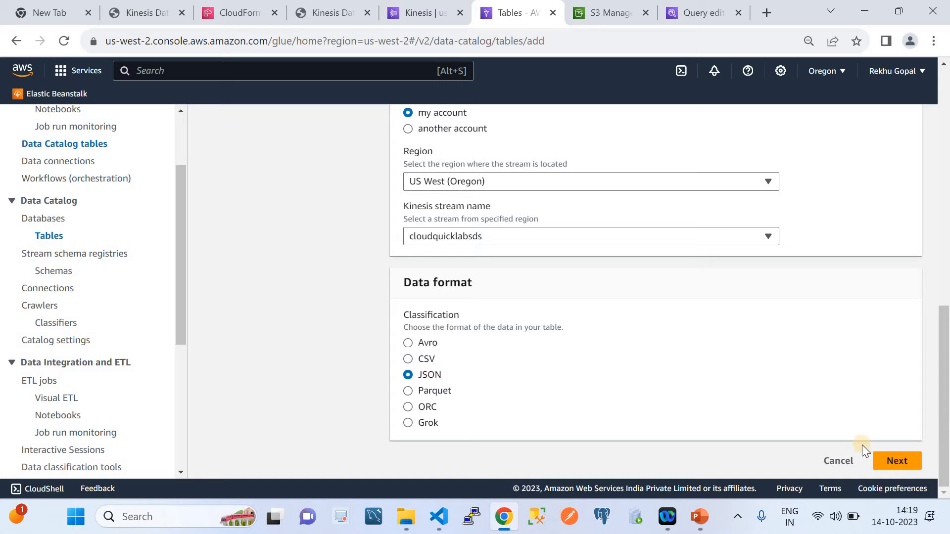
{"action": "left_click", "coordinate": [896, 461]}
Leave the schema and partition indexes empty, review the table settings, and create the table
{"action": "scroll", "coordinate": [711, 399], "scroll_direction": "down", "scroll_amount": 2}
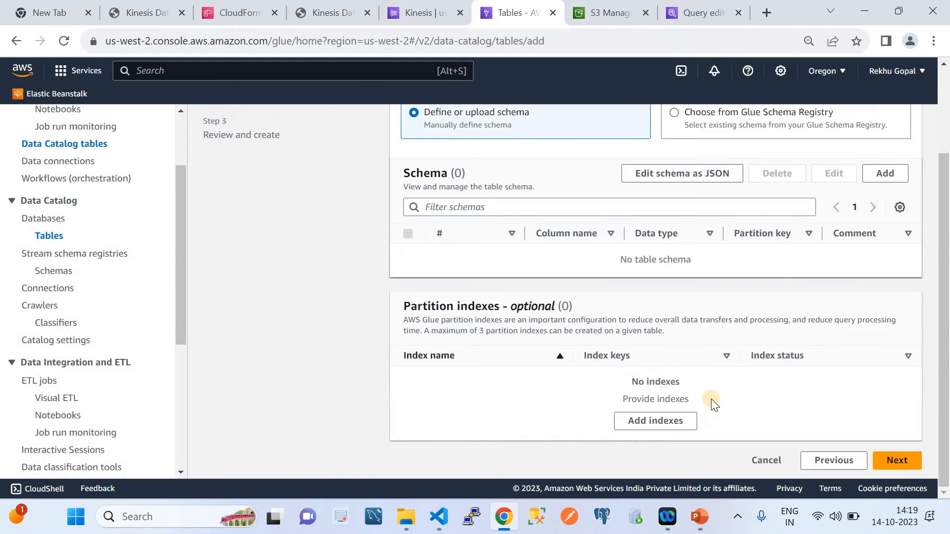
{"action": "scroll", "coordinate": [747, 372], "scroll_direction": "up", "scroll_amount": 2}
{"action": "scroll", "coordinate": [755, 364], "scroll_direction": "down", "scroll_amount": 1}
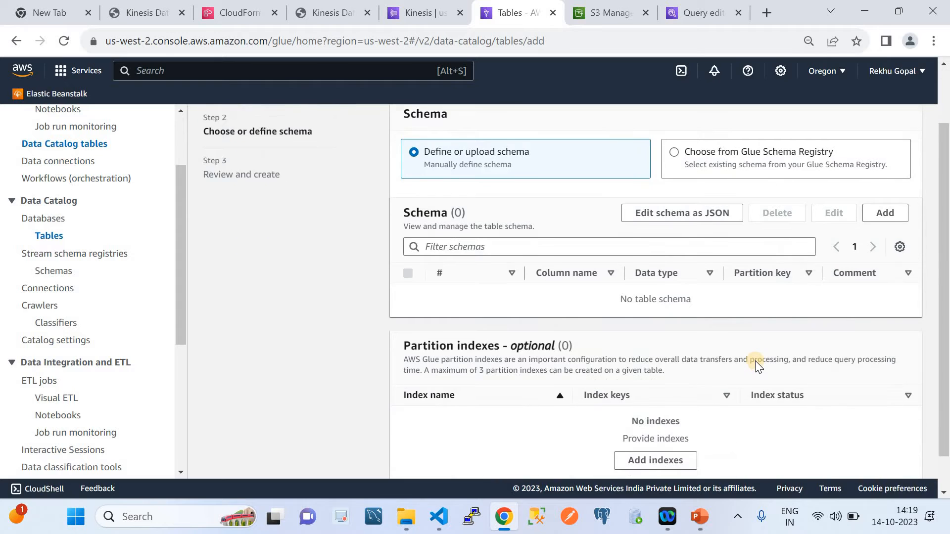
{"action": "scroll", "coordinate": [757, 366], "scroll_direction": "up", "scroll_amount": 1}
{"action": "scroll", "coordinate": [757, 367], "scroll_direction": "down", "scroll_amount": 2}
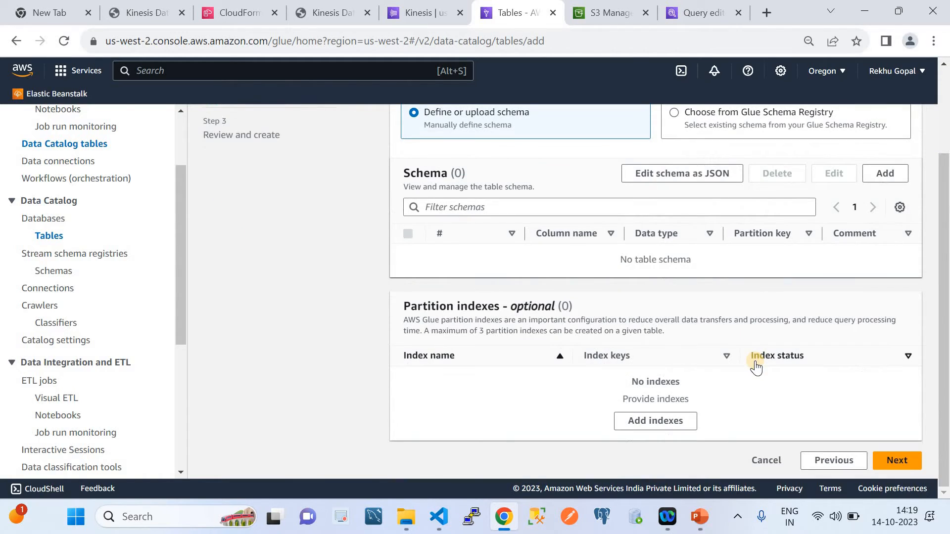
{"action": "scroll", "coordinate": [755, 366], "scroll_direction": "up", "scroll_amount": 2}
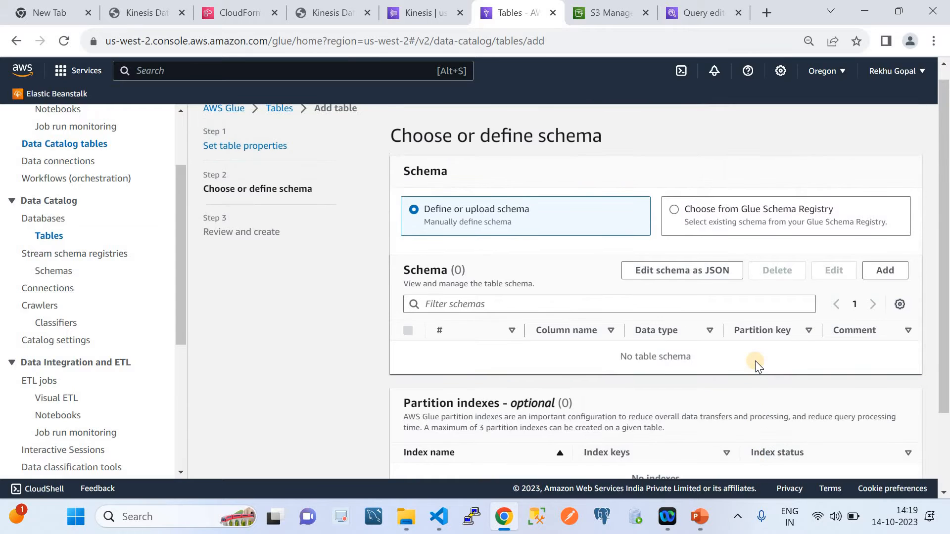
{"action": "scroll", "coordinate": [756, 365], "scroll_direction": "down", "scroll_amount": 2}
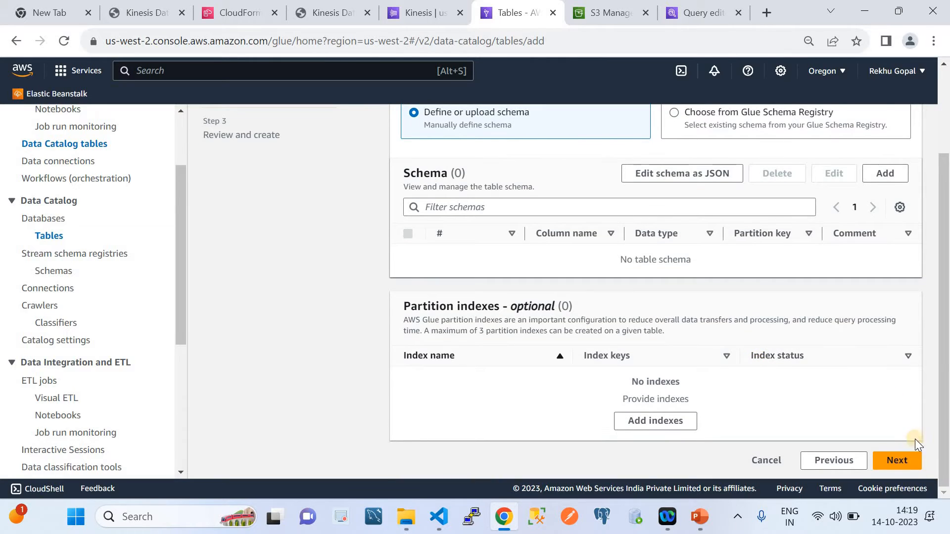
{"action": "left_click", "coordinate": [908, 463]}
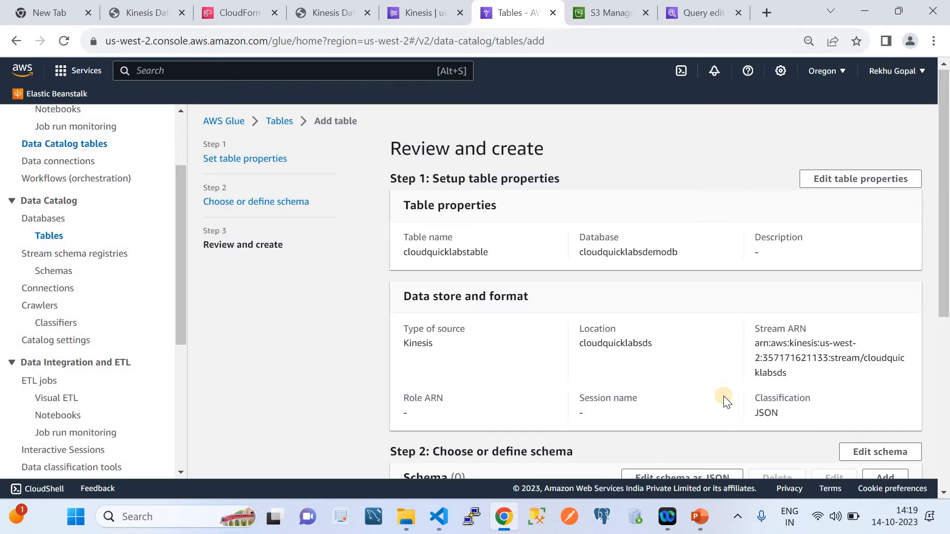
{"action": "scroll", "coordinate": [723, 396], "scroll_direction": "down", "scroll_amount": 5}
{"action": "scroll", "coordinate": [724, 396], "scroll_direction": "down", "scroll_amount": 2}
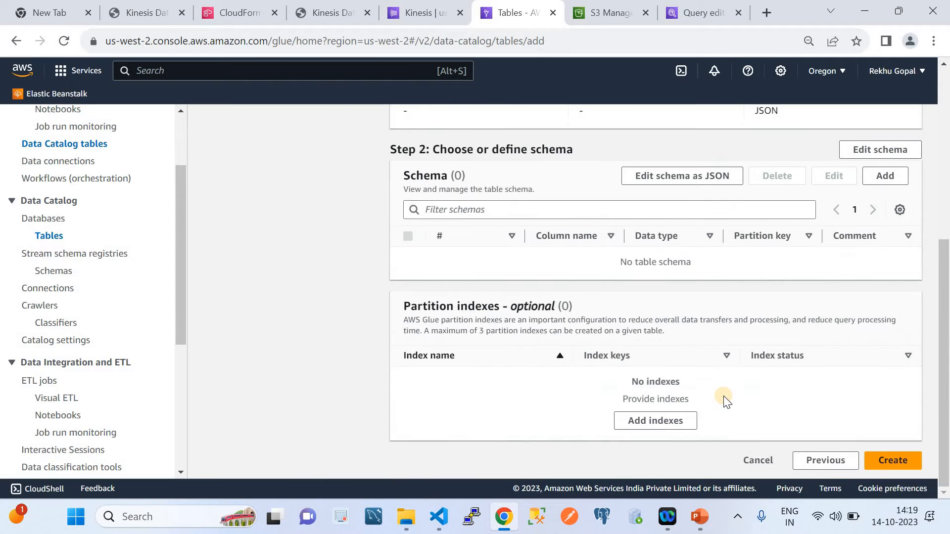
{"action": "left_click", "coordinate": [891, 463]}
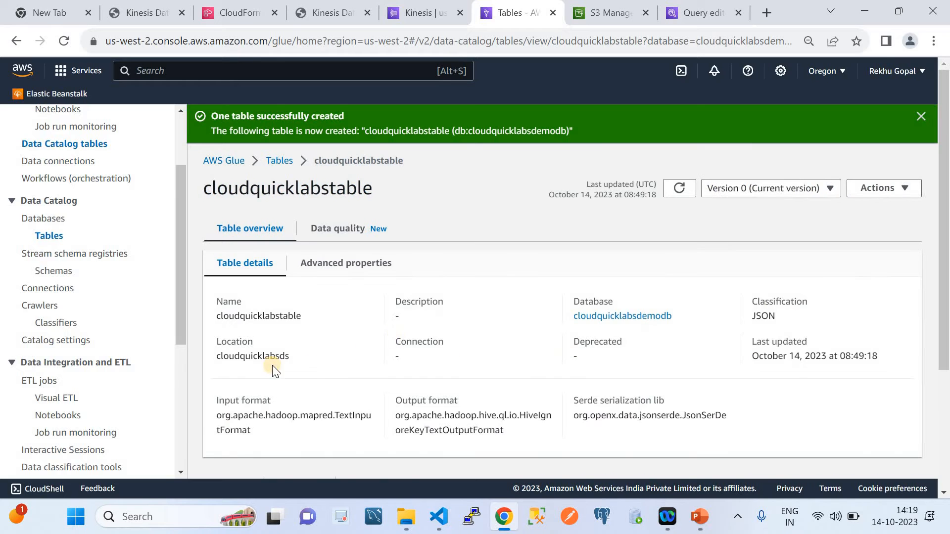
Check the new table's location, and review the streaming ETL architecture diagram in PowerPoint before returning to the browser
{"action": "double_click", "coordinate": [254, 356]}
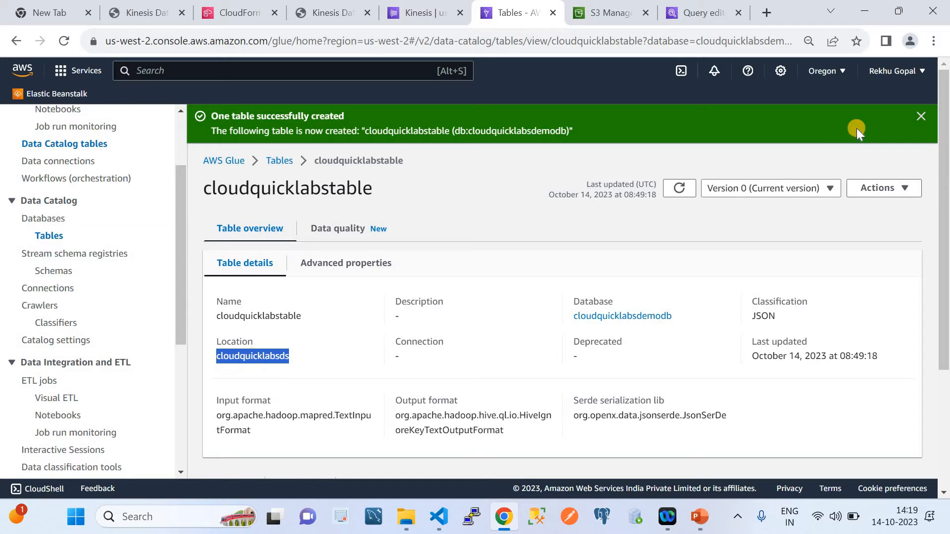
{"action": "left_click", "coordinate": [920, 116]}
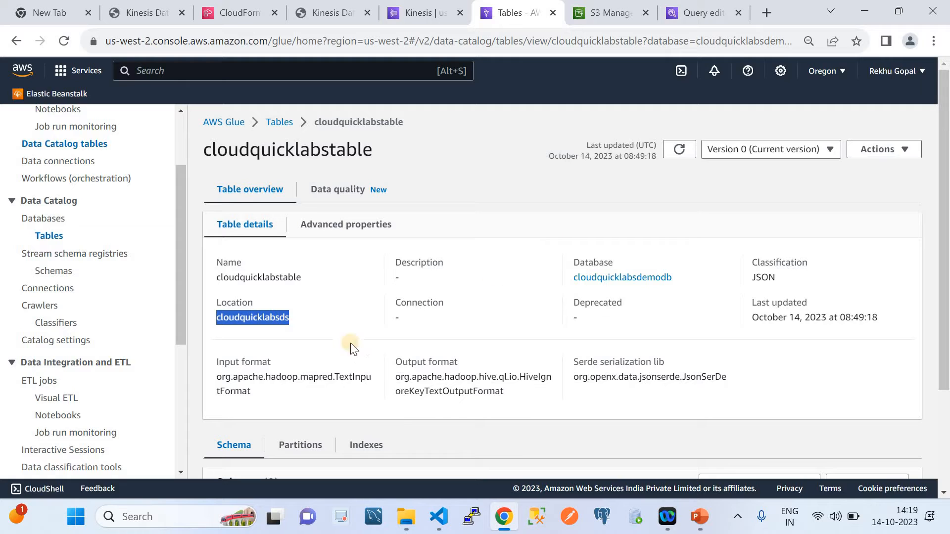
{"action": "left_click", "coordinate": [700, 517]}
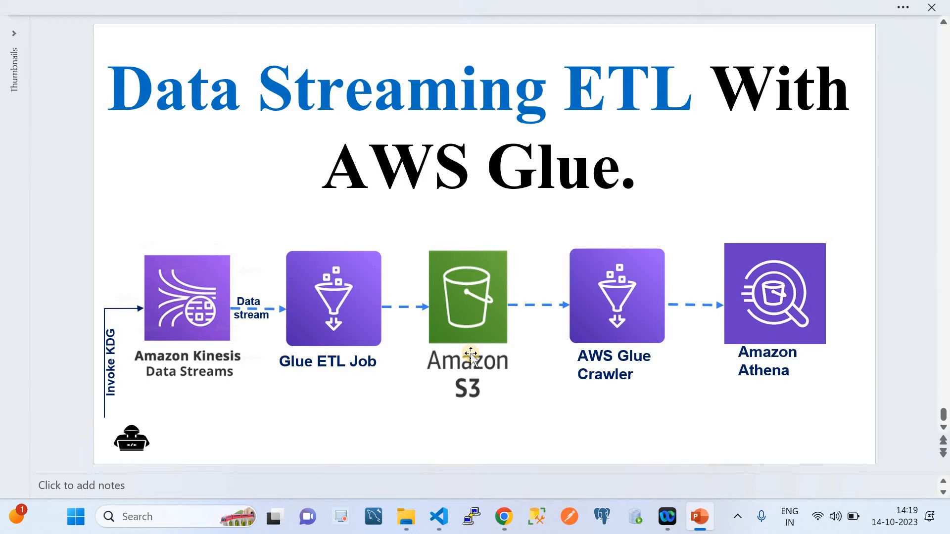
{"action": "left_click", "coordinate": [497, 519]}
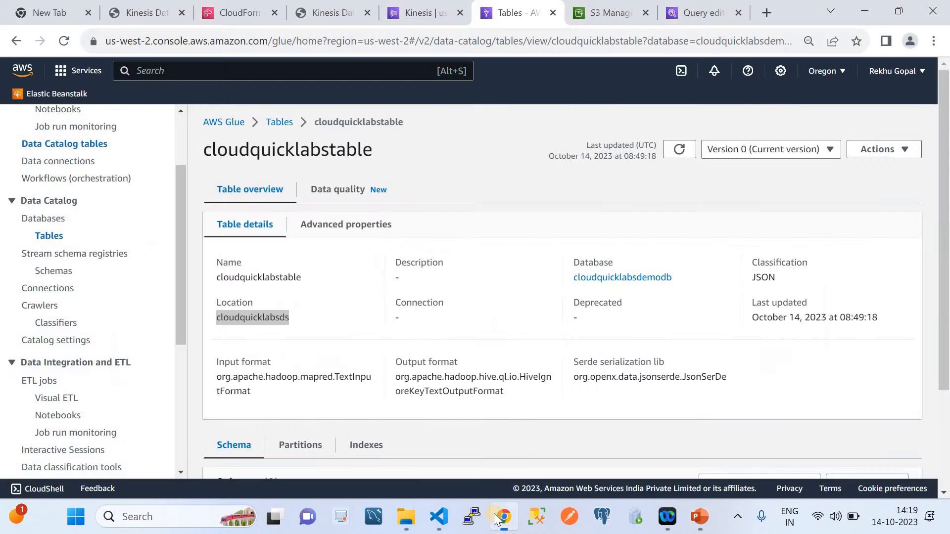
Create an S3 bucket named cloudquicklabsbucketds in US West (Oregon) with the default settings
{"action": "left_click", "coordinate": [609, 16]}
{"action": "left_click", "coordinate": [845, 216]}
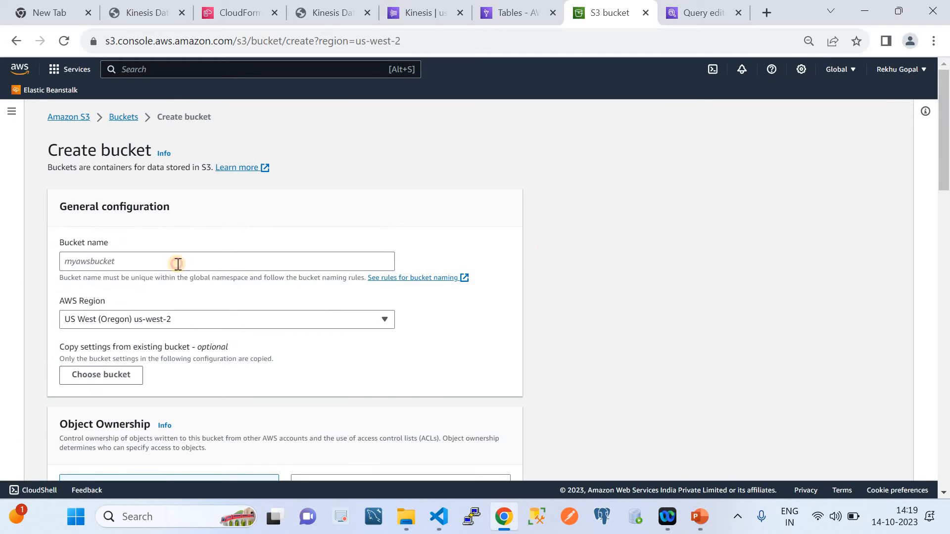
{"action": "left_click", "coordinate": [178, 265]}
{"action": "type", "text": "cloudquicklabsbu"}
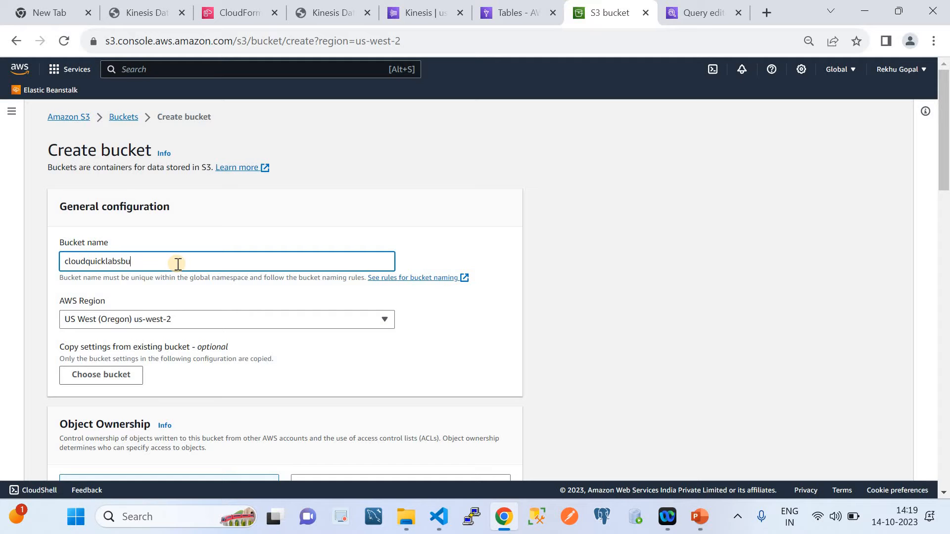
{"action": "type", "text": "cketds"}
{"action": "scroll", "coordinate": [282, 352], "scroll_direction": "down", "scroll_amount": 15}
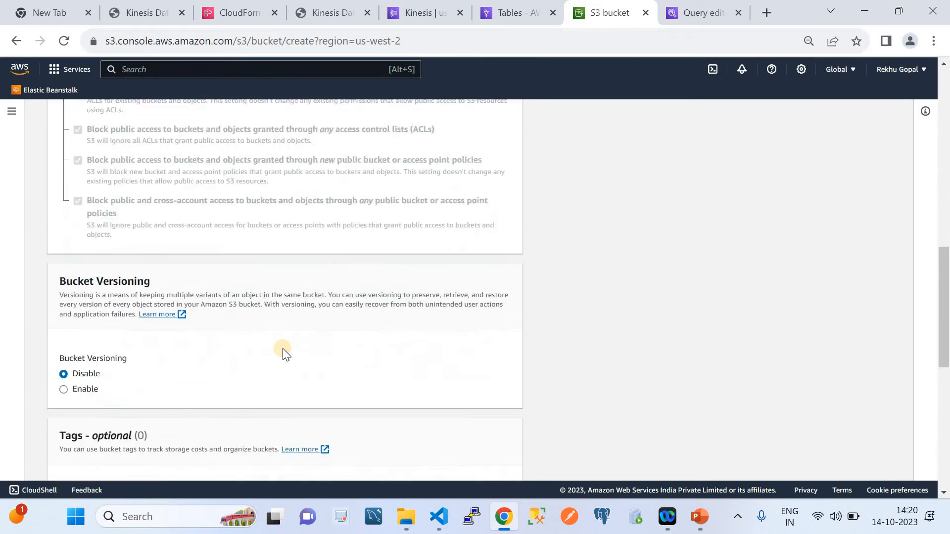
{"action": "left_click", "coordinate": [495, 455]}
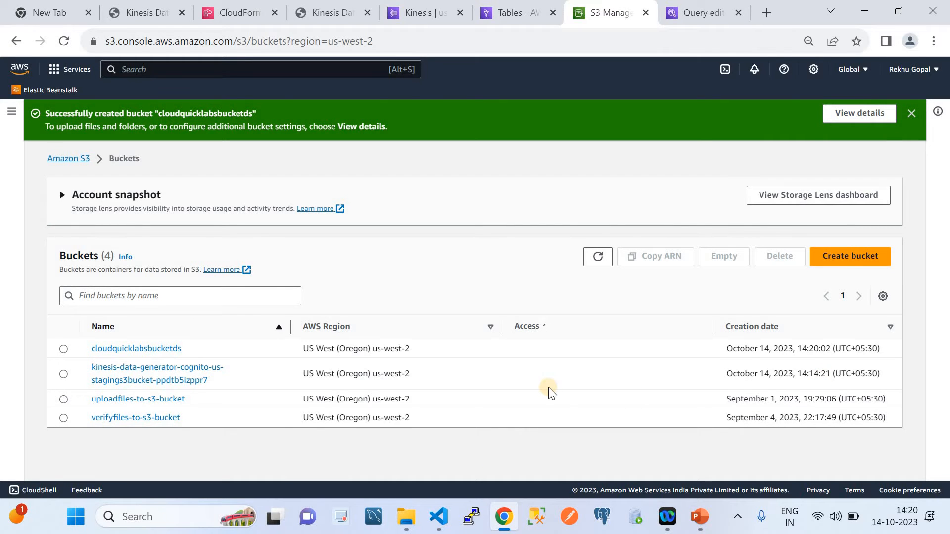
Open the AWS Glue ETL jobs page and set the new visual job's source to Amazon Kinesis, keeping Amazon S3 as target
{"action": "left_click", "coordinate": [515, 22]}
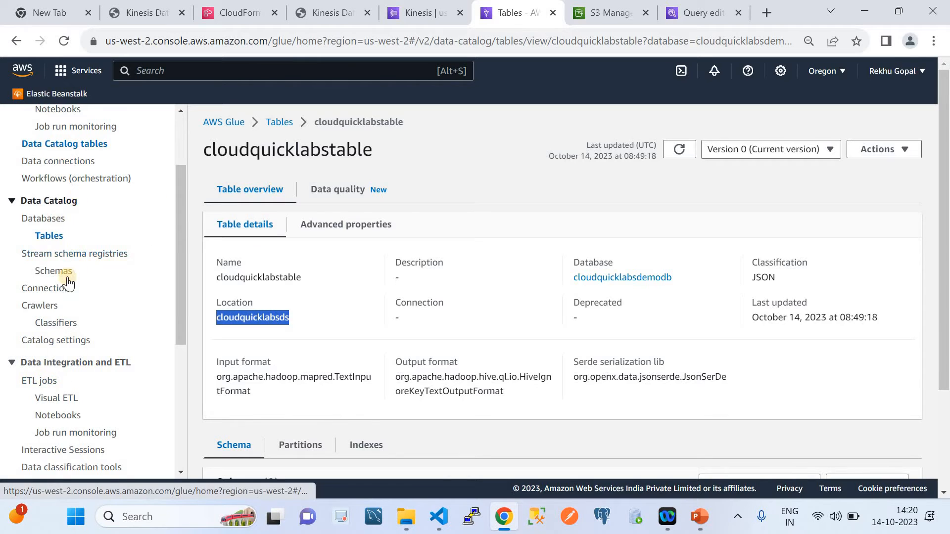
{"action": "scroll", "coordinate": [108, 249], "scroll_direction": "up", "scroll_amount": 2}
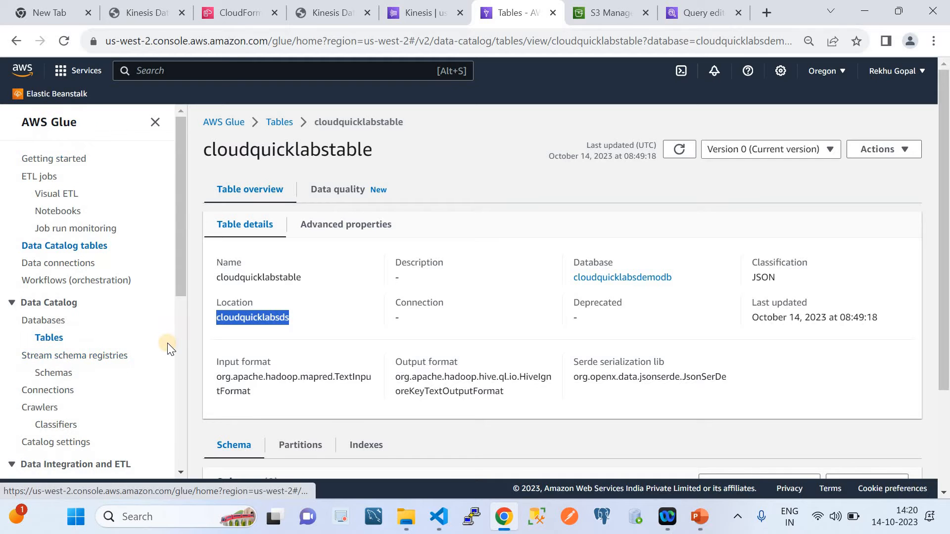
{"action": "scroll", "coordinate": [163, 346], "scroll_direction": "down", "scroll_amount": 3}
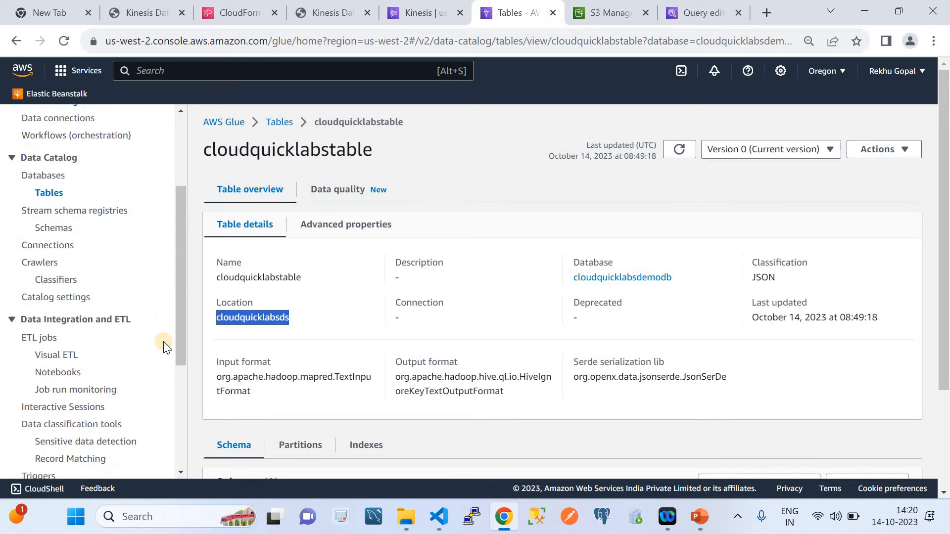
{"action": "left_click", "coordinate": [38, 337]}
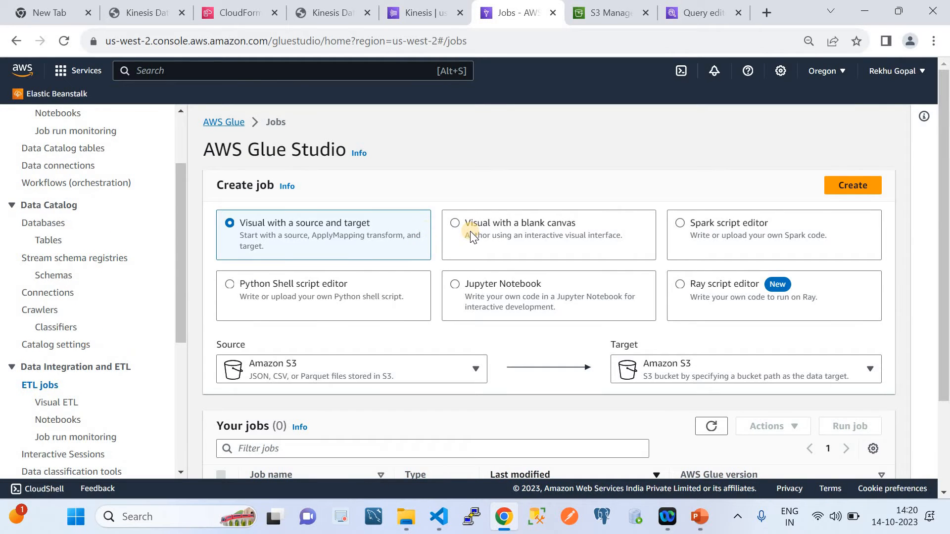
{"action": "scroll", "coordinate": [397, 244], "scroll_direction": "down", "scroll_amount": 2}
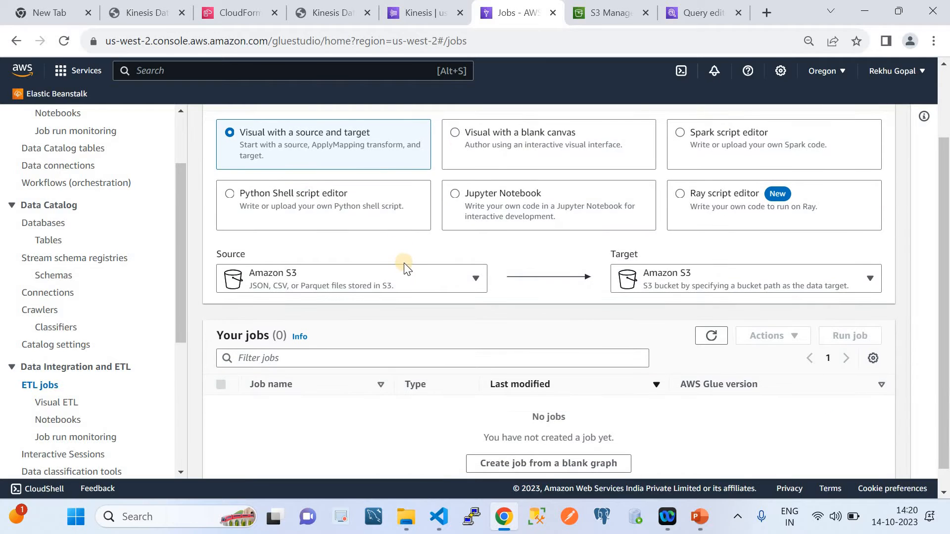
{"action": "left_click", "coordinate": [406, 278]}
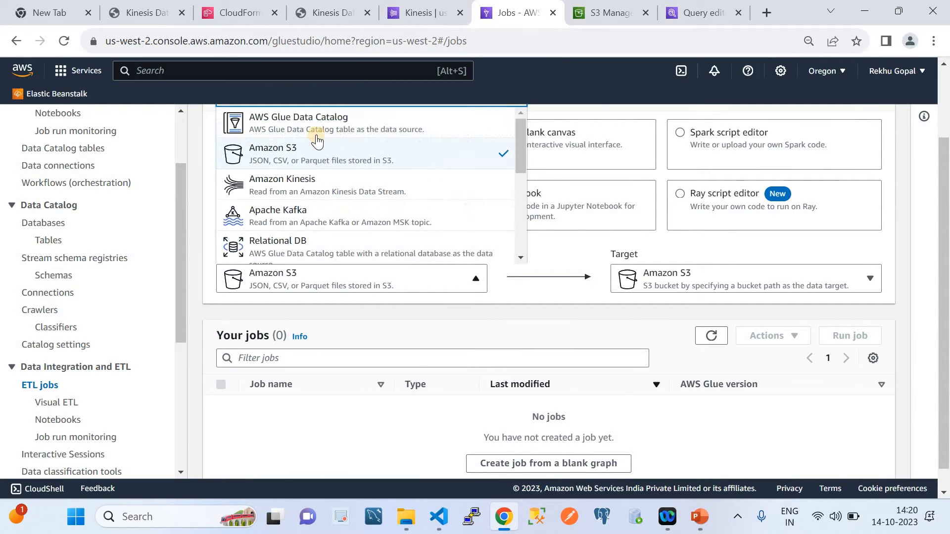
{"action": "left_click", "coordinate": [303, 186]}
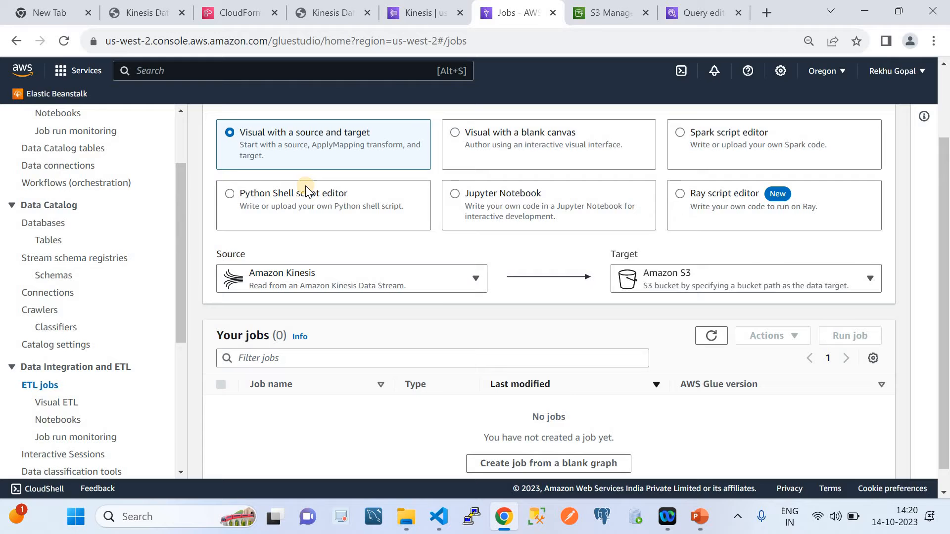
{"action": "left_click", "coordinate": [680, 283]}
{"action": "left_click", "coordinate": [618, 307]}
{"action": "scroll", "coordinate": [619, 309], "scroll_direction": "up", "scroll_amount": 2}
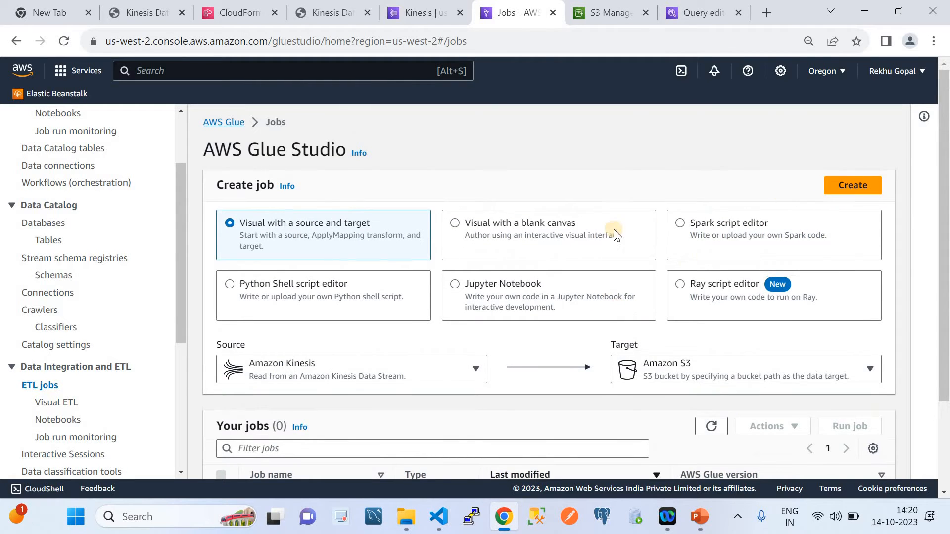
{"action": "left_click", "coordinate": [537, 227]}
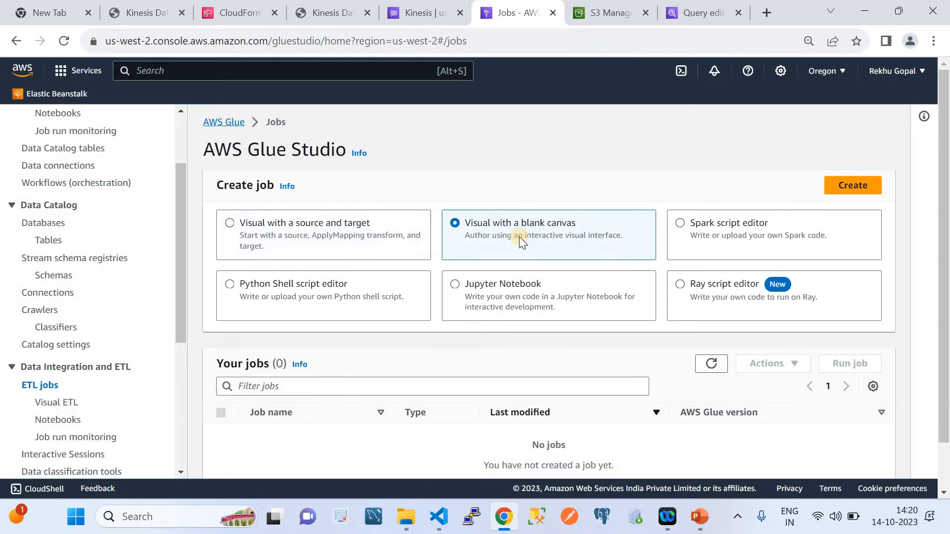
{"action": "scroll", "coordinate": [491, 198], "scroll_direction": "down", "scroll_amount": 1}
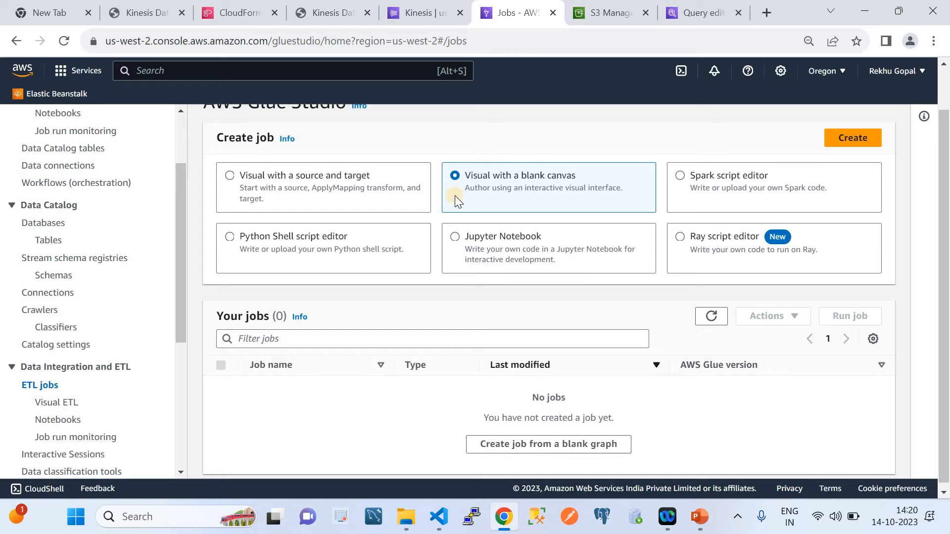
{"action": "left_click", "coordinate": [248, 175]}
Create the visual job with Amazon Kinesis as the source and Amazon S3 as the target
{"action": "left_click", "coordinate": [336, 317]}
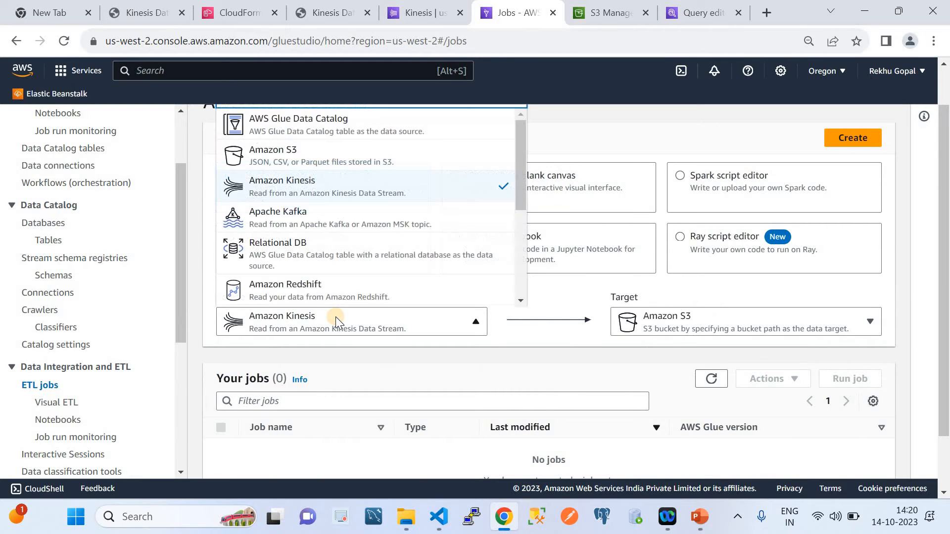
{"action": "left_click", "coordinate": [709, 322]}
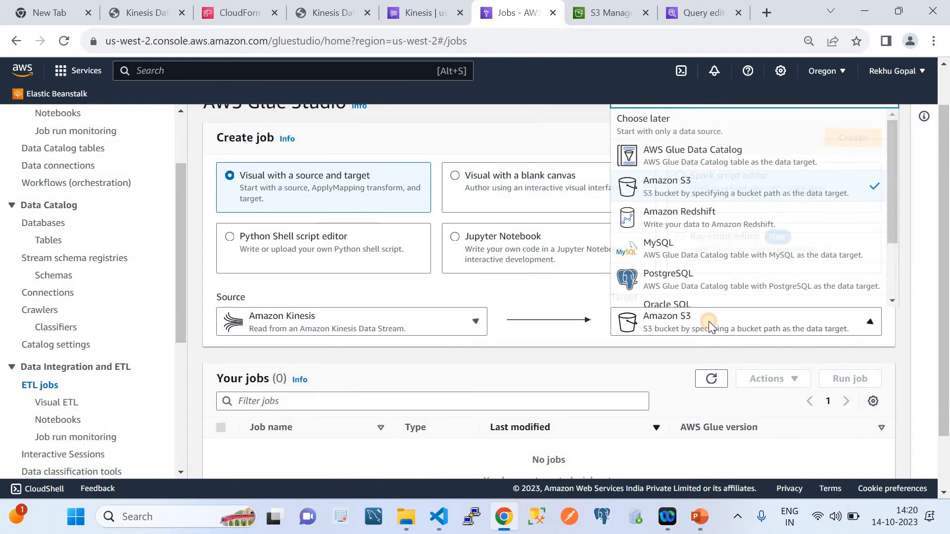
{"action": "left_click", "coordinate": [707, 184]}
{"action": "scroll", "coordinate": [852, 155], "scroll_direction": "up", "scroll_amount": 1}
{"action": "left_click", "coordinate": [853, 191]}
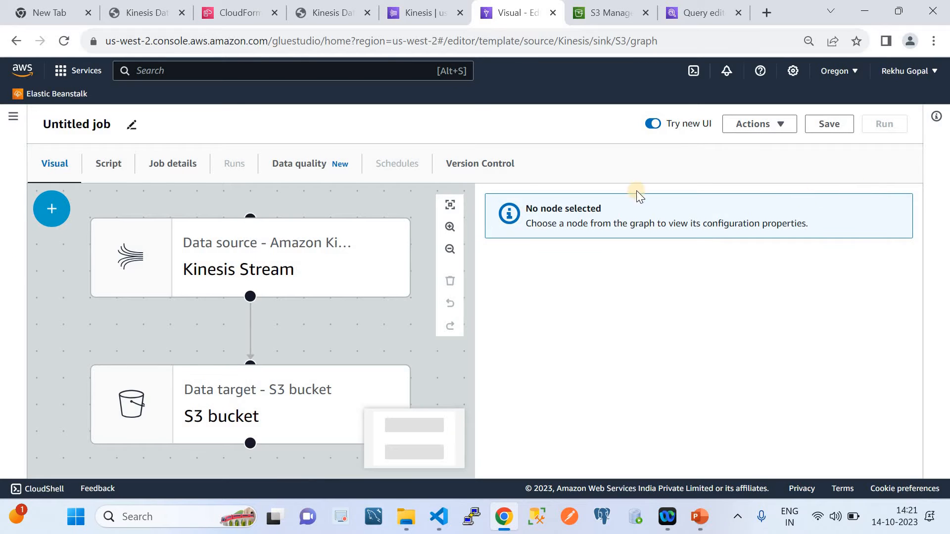
Set the Kinesis Stream node's Amazon Kinesis source to Data Catalog table
{"action": "left_click", "coordinate": [285, 257]}
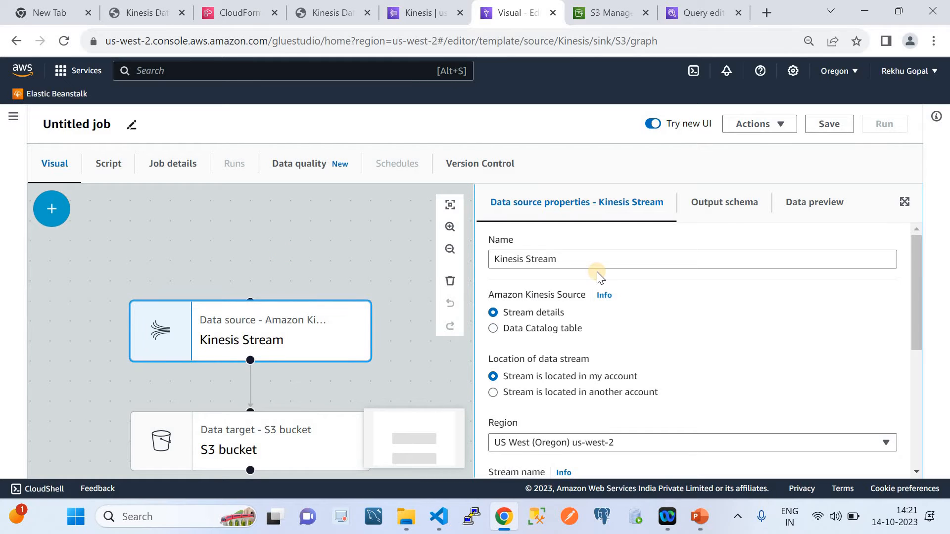
{"action": "scroll", "coordinate": [597, 271], "scroll_direction": "down", "scroll_amount": 1}
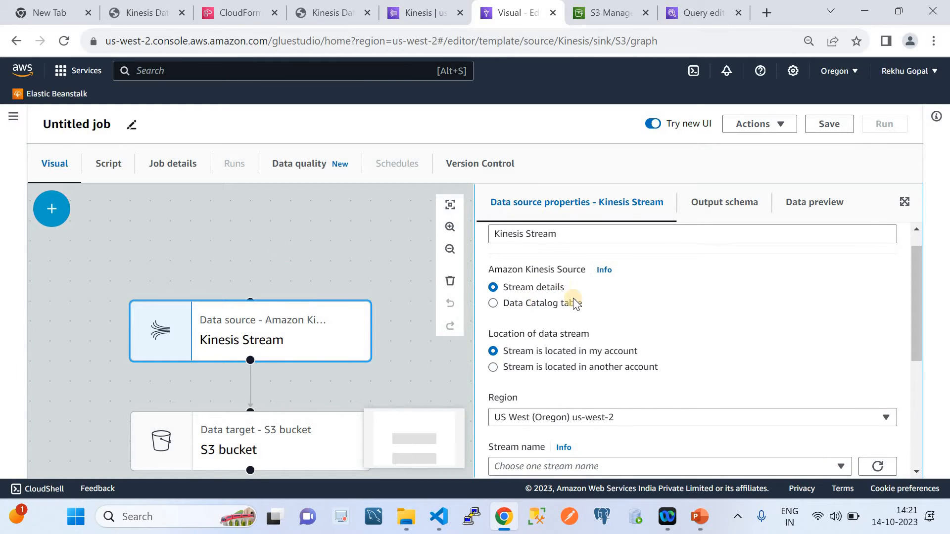
{"action": "scroll", "coordinate": [573, 300], "scroll_direction": "up", "scroll_amount": 1}
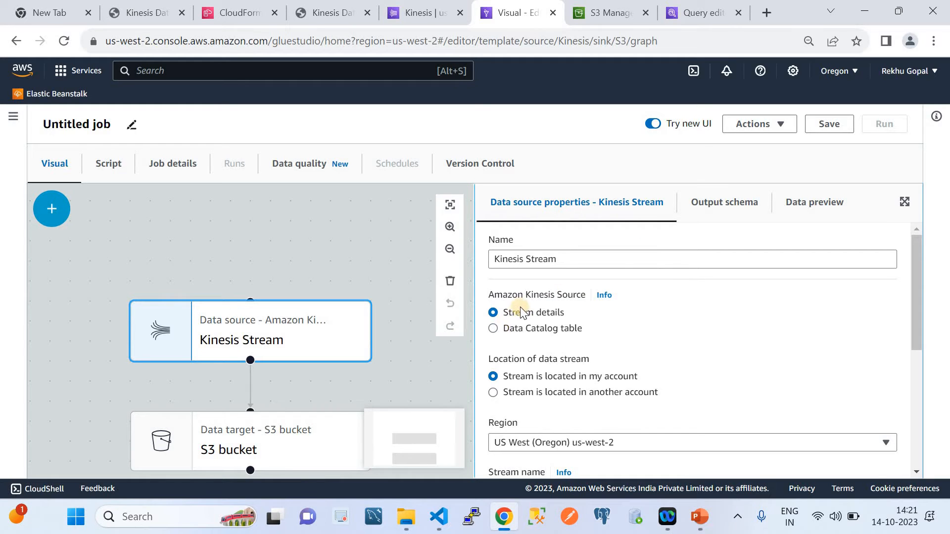
{"action": "left_click", "coordinate": [492, 329]}
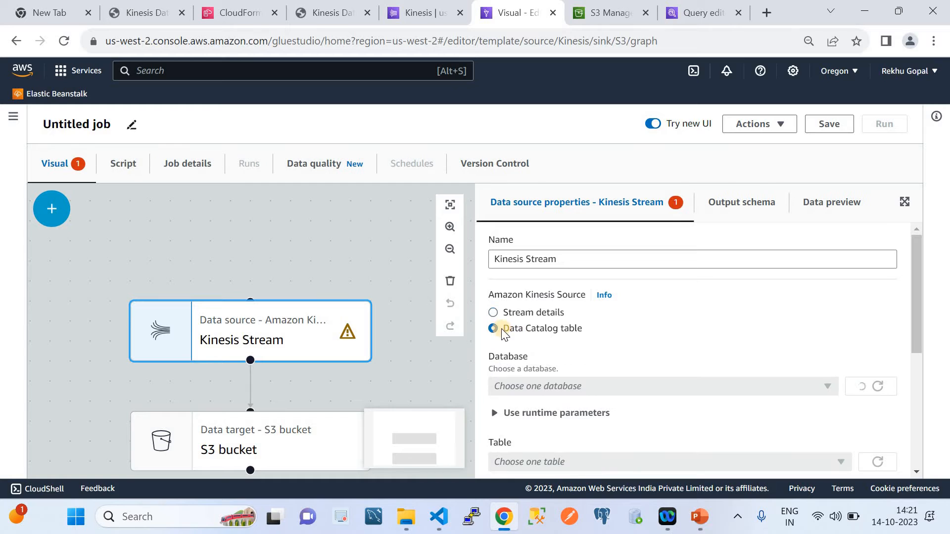
Select database cloudquicklabsdemodb and table cloudquicklabstable for the Kinesis source, keeping Detect schema, the Earliest starting position and window size 100
{"action": "scroll", "coordinate": [606, 315], "scroll_direction": "down", "scroll_amount": 2}
{"action": "scroll", "coordinate": [608, 316], "scroll_direction": "down", "scroll_amount": 1}
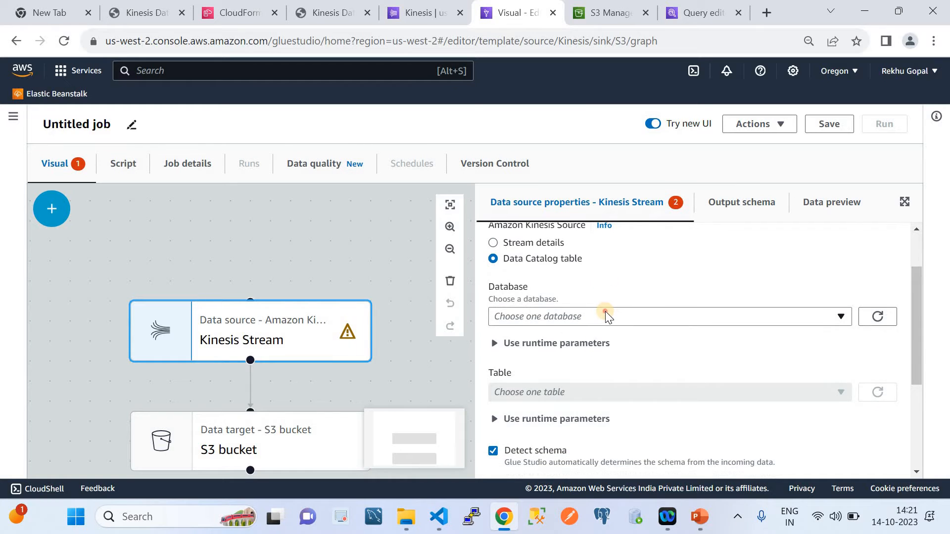
{"action": "left_click", "coordinate": [605, 316]}
{"action": "left_click", "coordinate": [571, 360]}
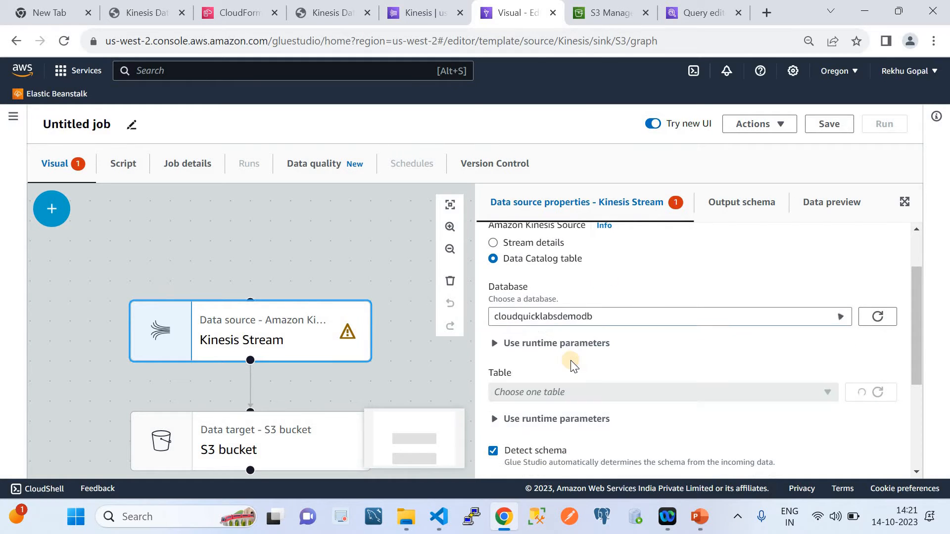
{"action": "scroll", "coordinate": [571, 361], "scroll_direction": "down", "scroll_amount": 1}
{"action": "left_click", "coordinate": [571, 361]}
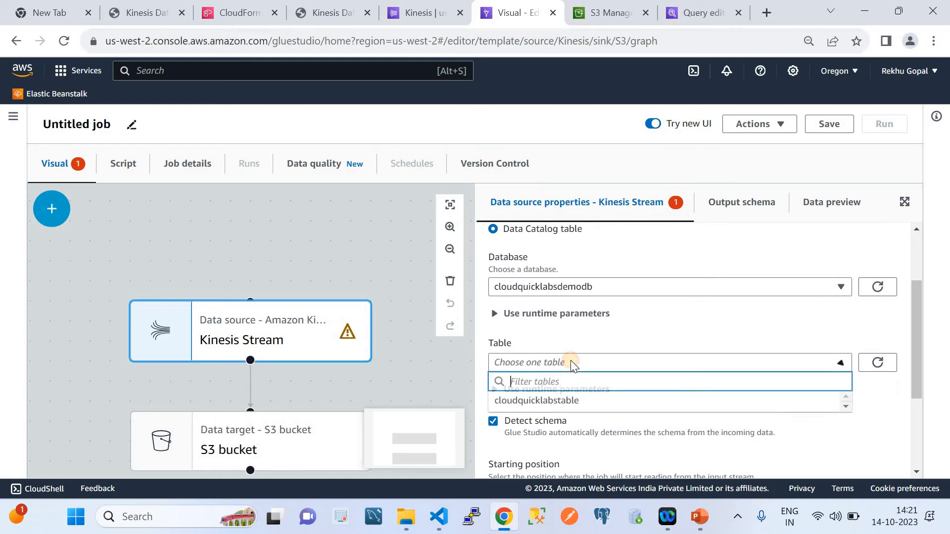
{"action": "left_click", "coordinate": [560, 403]}
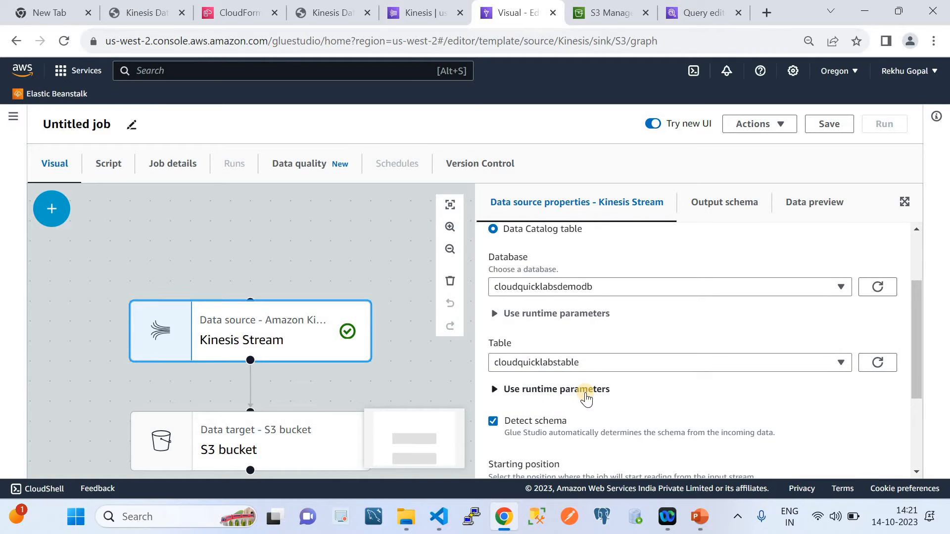
{"action": "scroll", "coordinate": [586, 399], "scroll_direction": "down", "scroll_amount": 1}
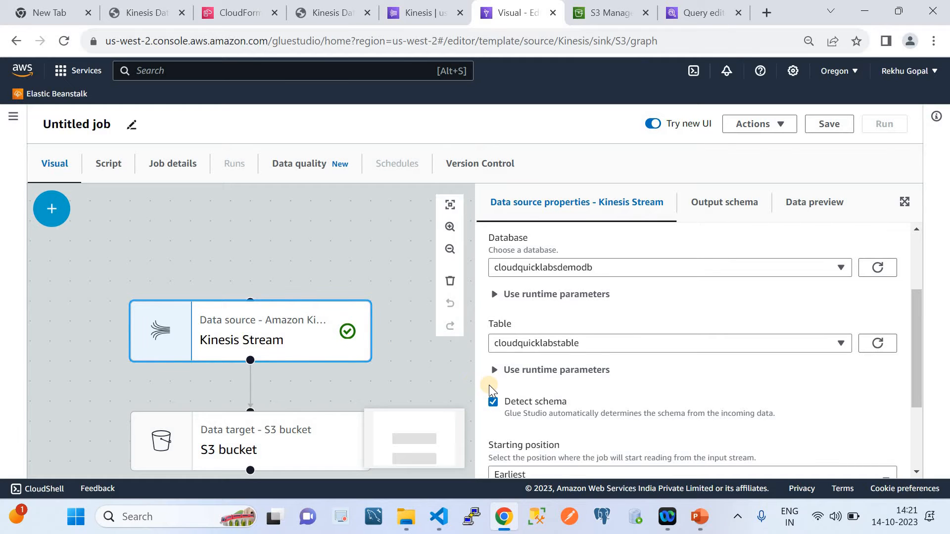
{"action": "scroll", "coordinate": [619, 405], "scroll_direction": "down", "scroll_amount": 3}
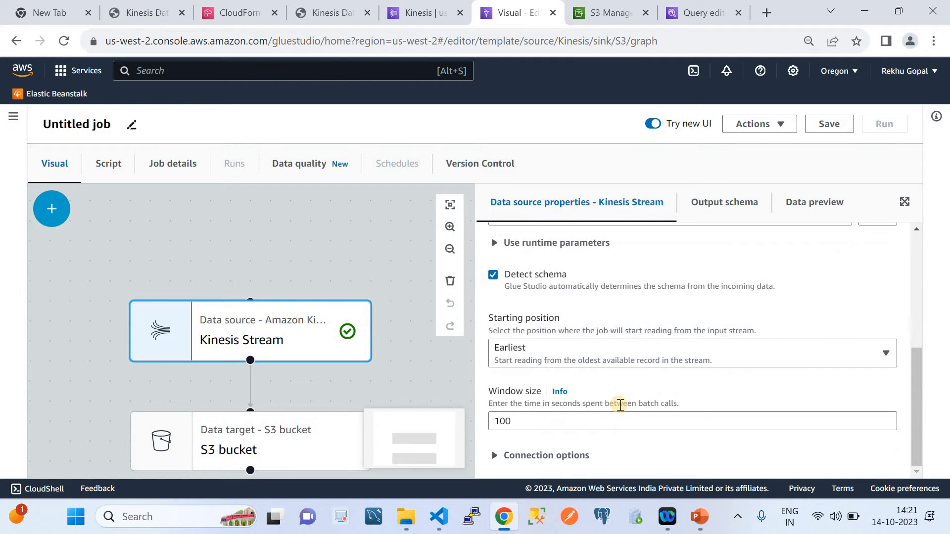
{"action": "scroll", "coordinate": [619, 403], "scroll_direction": "up", "scroll_amount": 5}
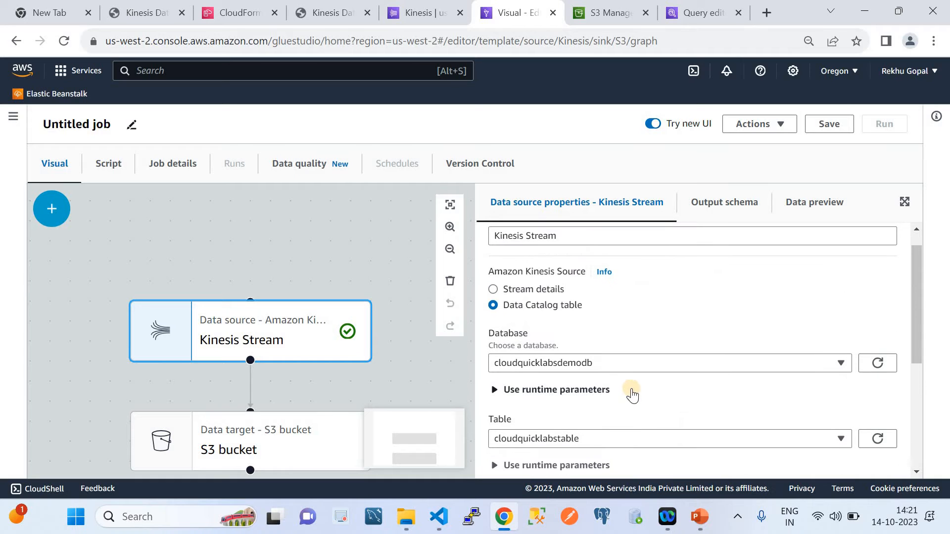
{"action": "scroll", "coordinate": [631, 394], "scroll_direction": "down", "scroll_amount": 5}
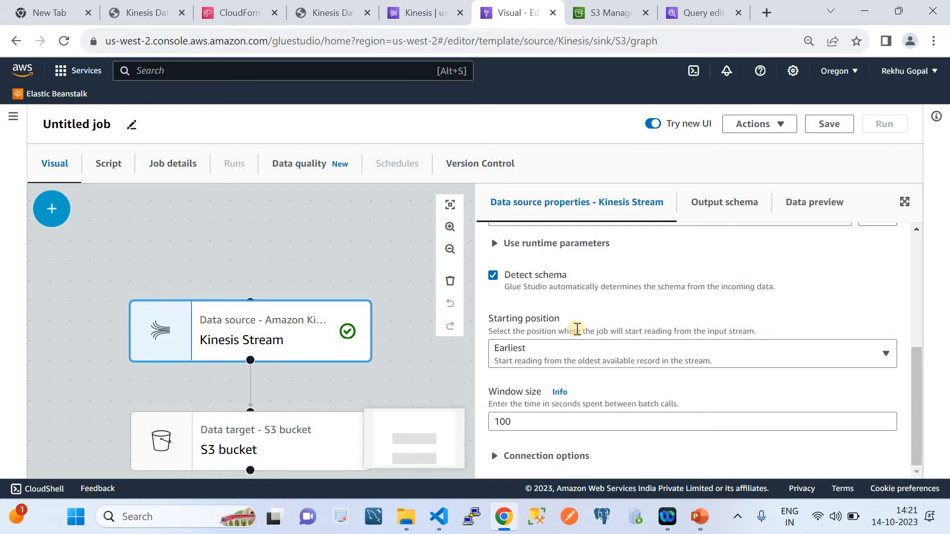
Rename the S3 bucket target node as TargetOfDs
{"action": "left_click", "coordinate": [303, 439]}
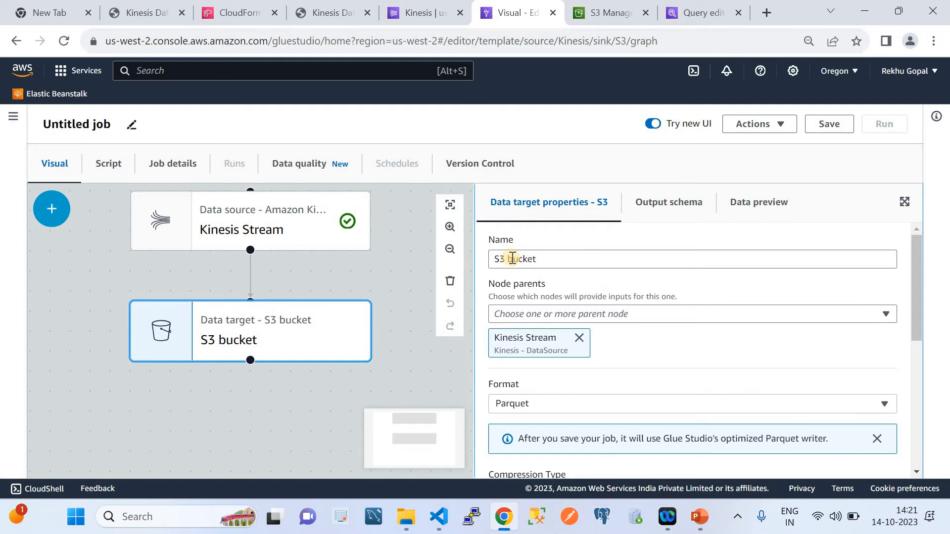
{"action": "left_click", "coordinate": [549, 260]}
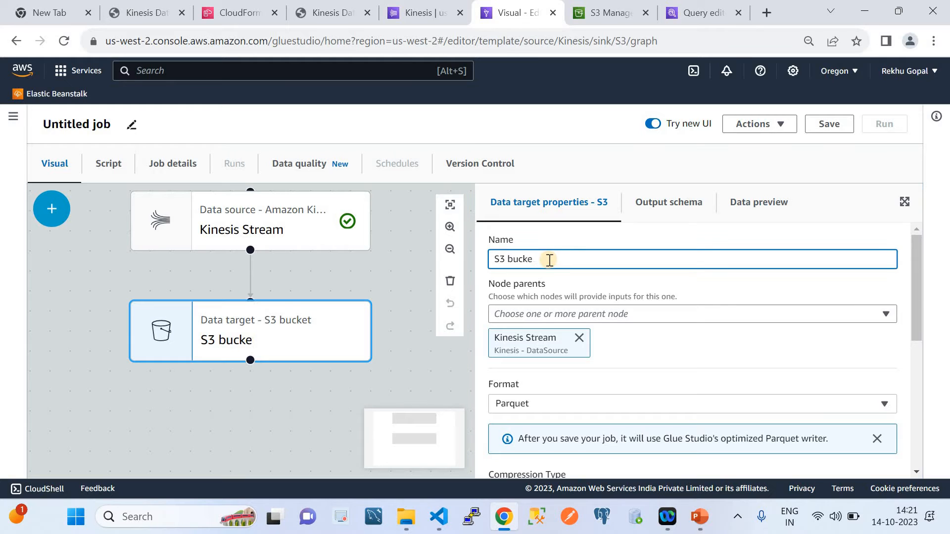
{"action": "key", "text": "BackSpace"}
{"action": "key", "text": "BackSpace"}
{"action": "key", "text": "BackSpace"}
{"action": "key", "text": "BackSpace"}
{"action": "key", "text": "BackSpace"}
{"action": "key", "text": "BackSpace"}
{"action": "key", "text": "BackSpace"}
{"action": "key", "text": "BackSpace"}
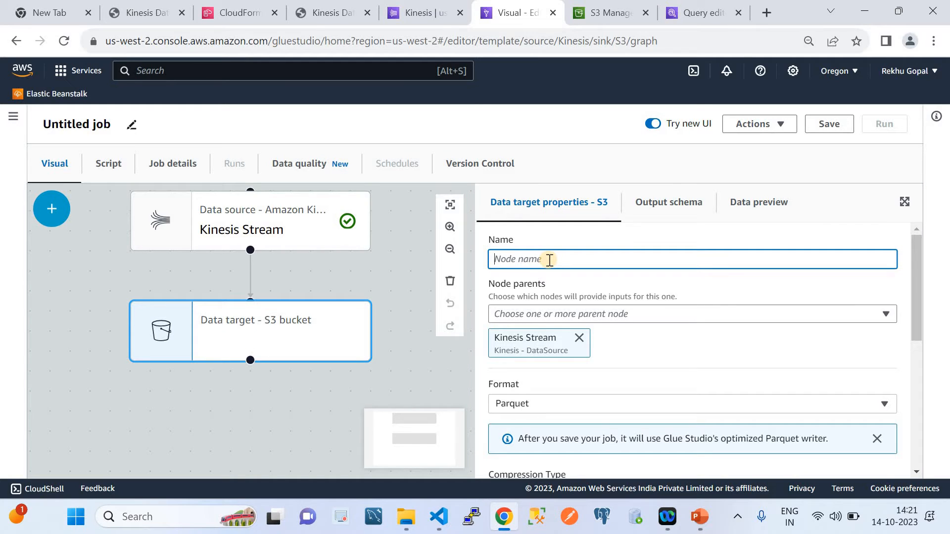
{"action": "type", "text": "Targe"}
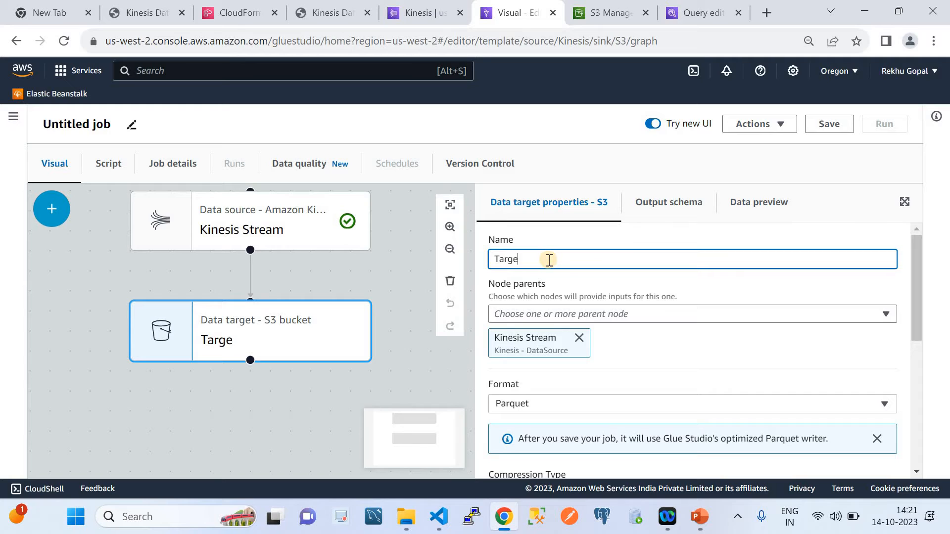
{"action": "type", "text": "t Parket"}
{"action": "key", "text": "BackSpace"}
{"action": "key", "text": "BackSpace"}
{"action": "key", "text": "BackSpace"}
{"action": "key", "text": "BackSpace"}
{"action": "key", "text": "BackSpace"}
{"action": "key", "text": "BackSpace"}
{"action": "key", "text": "BackSpace"}
{"action": "key", "text": "BackSpace"}
{"action": "type", "text": "tOfDs"}
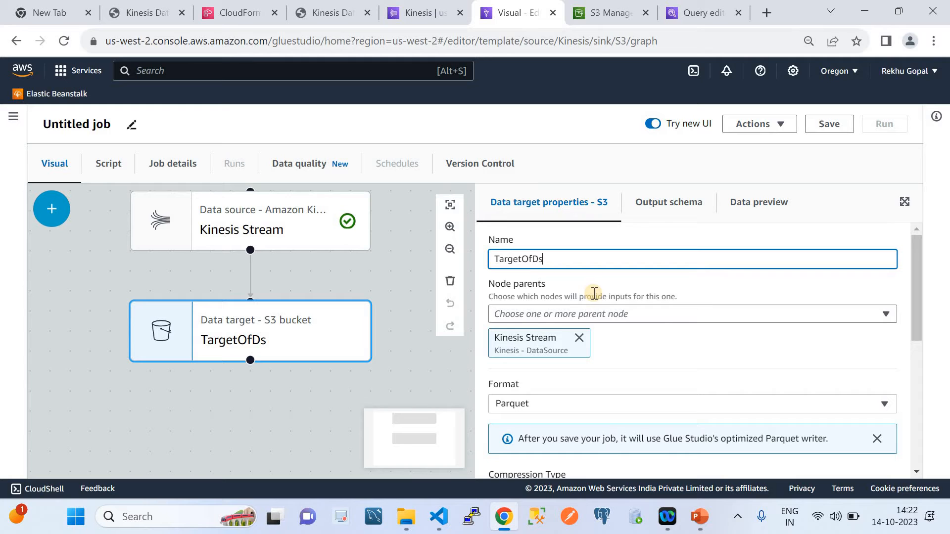
Keep Parquet as the target node's format and set its compression type to Uncompressed
{"action": "scroll", "coordinate": [647, 325], "scroll_direction": "down", "scroll_amount": 4}
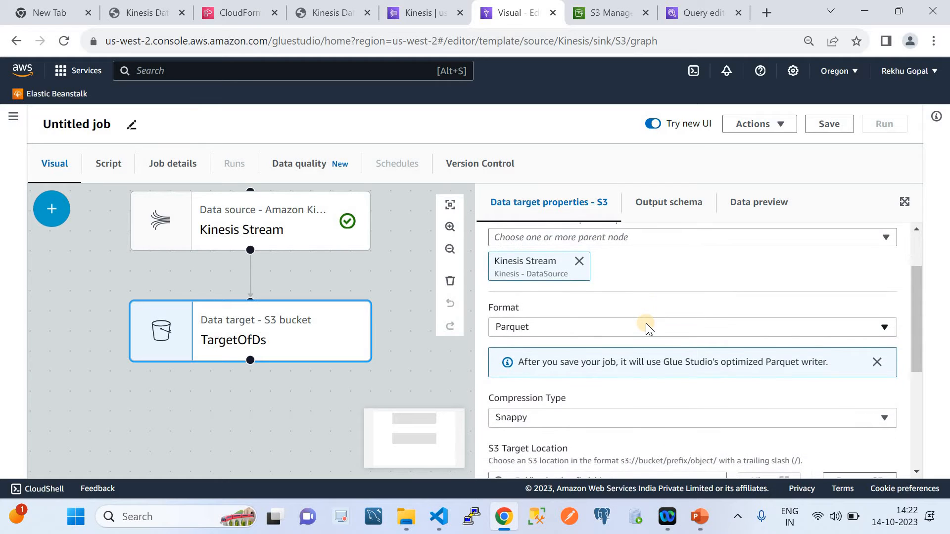
{"action": "scroll", "coordinate": [643, 314], "scroll_direction": "up", "scroll_amount": 4}
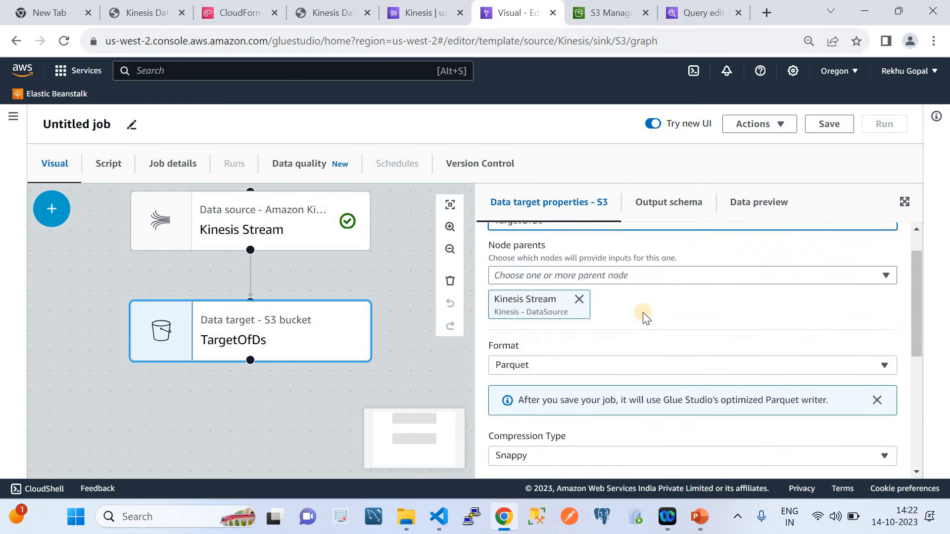
{"action": "scroll", "coordinate": [601, 355], "scroll_direction": "down", "scroll_amount": 1}
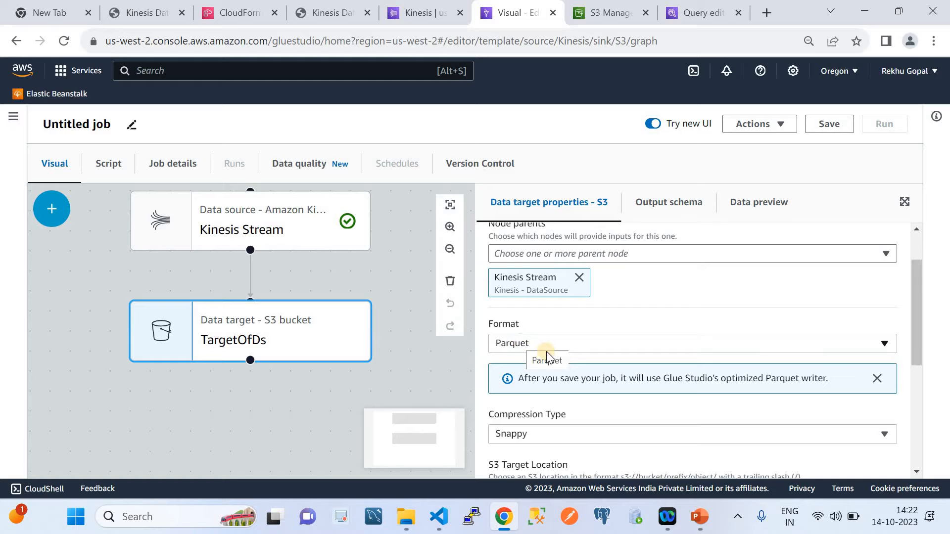
{"action": "scroll", "coordinate": [563, 351], "scroll_direction": "down", "scroll_amount": 2}
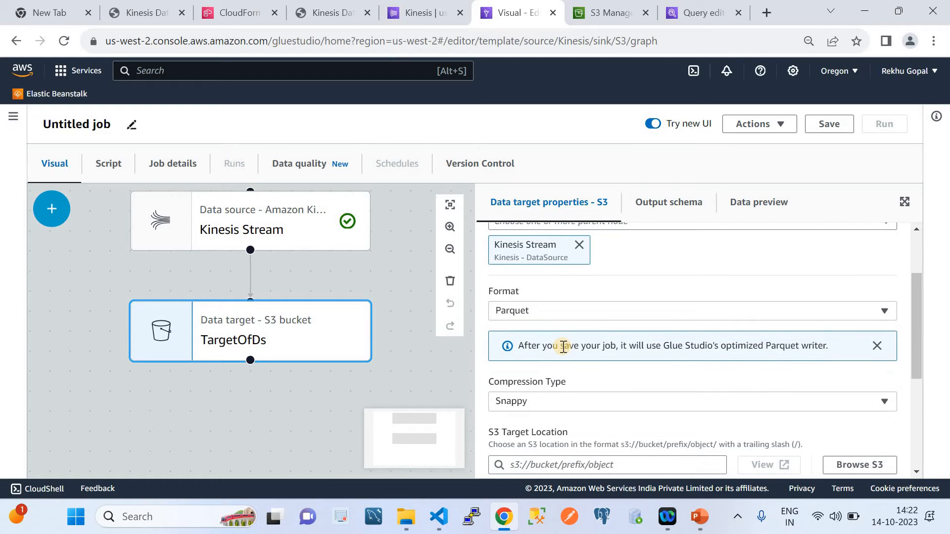
{"action": "left_click", "coordinate": [555, 388]}
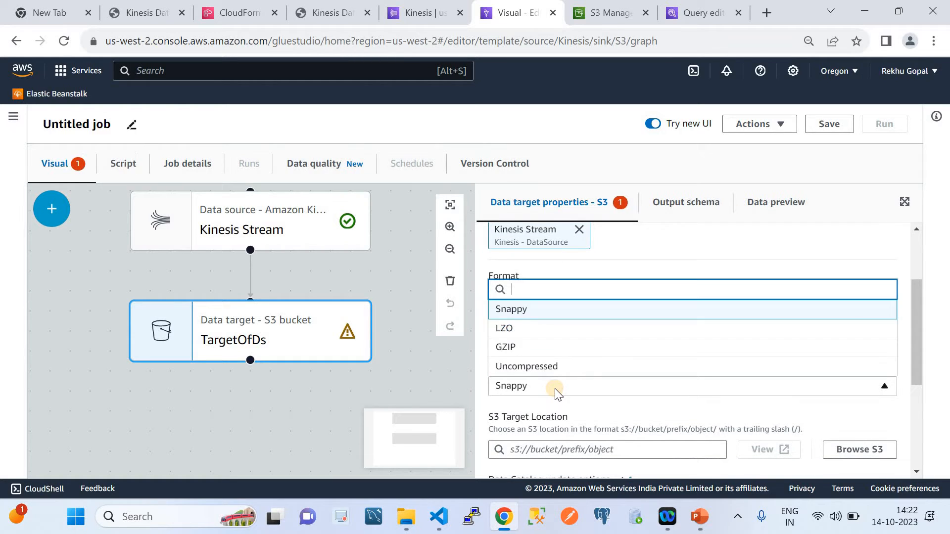
{"action": "left_click", "coordinate": [560, 367]}
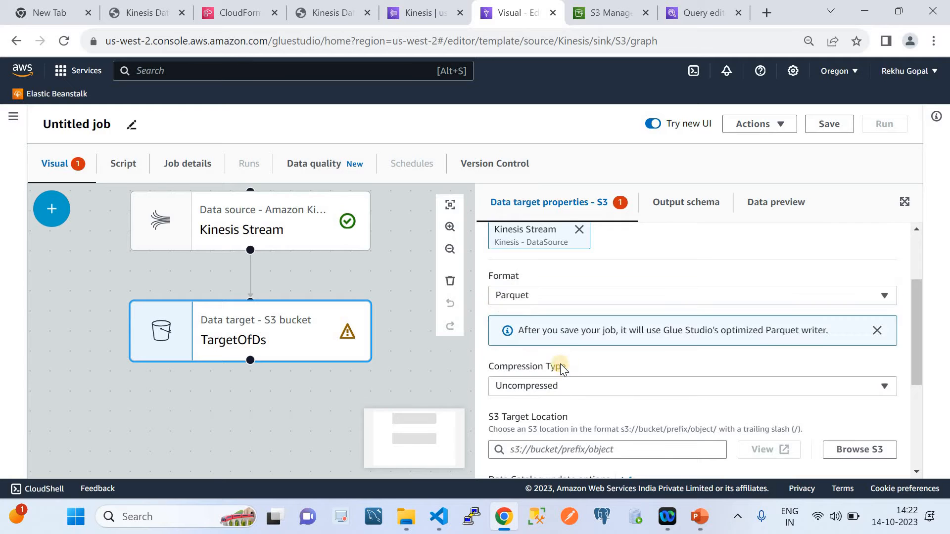
Set the S3 target location to s3://cloudquicklabsbucketds/, leaving the Data Catalog set to not update and no partition keys
{"action": "scroll", "coordinate": [611, 357], "scroll_direction": "down", "scroll_amount": 3}
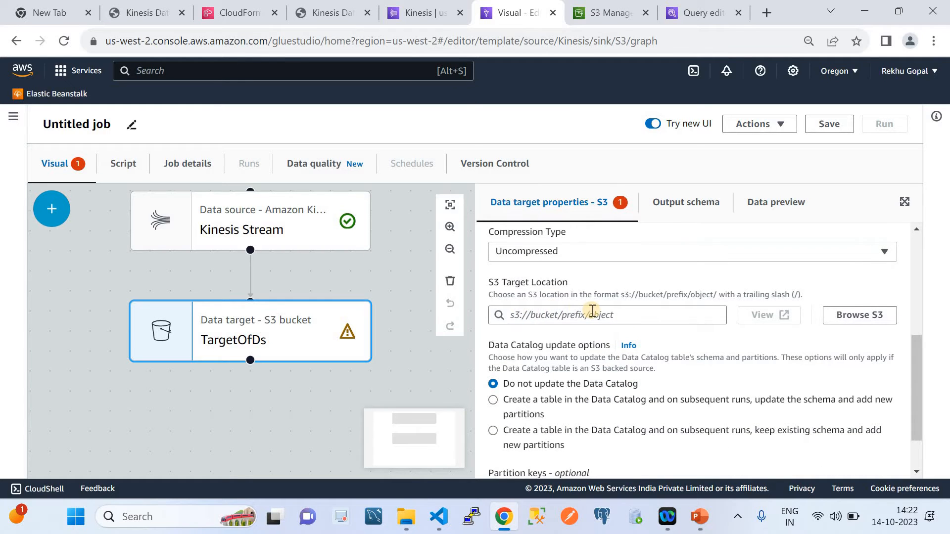
{"action": "left_click", "coordinate": [861, 314]}
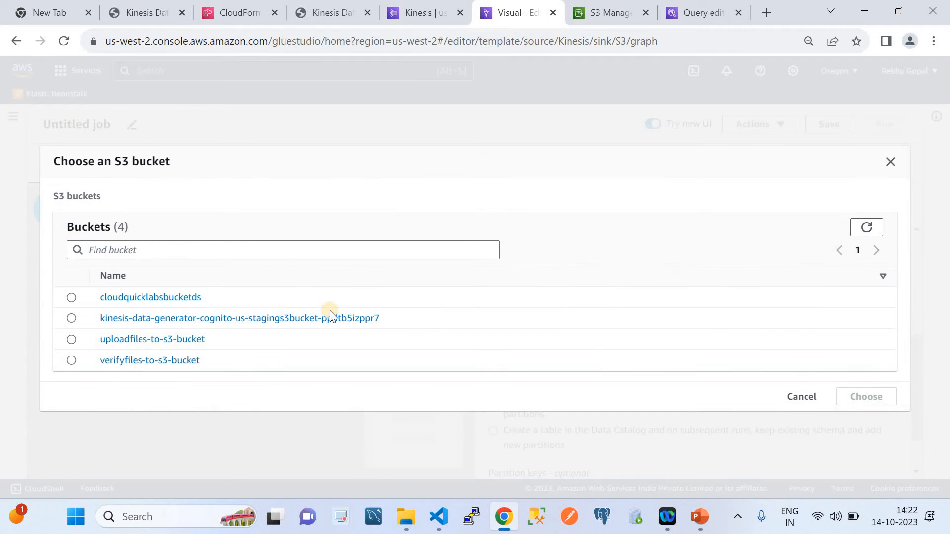
{"action": "left_click", "coordinate": [70, 300]}
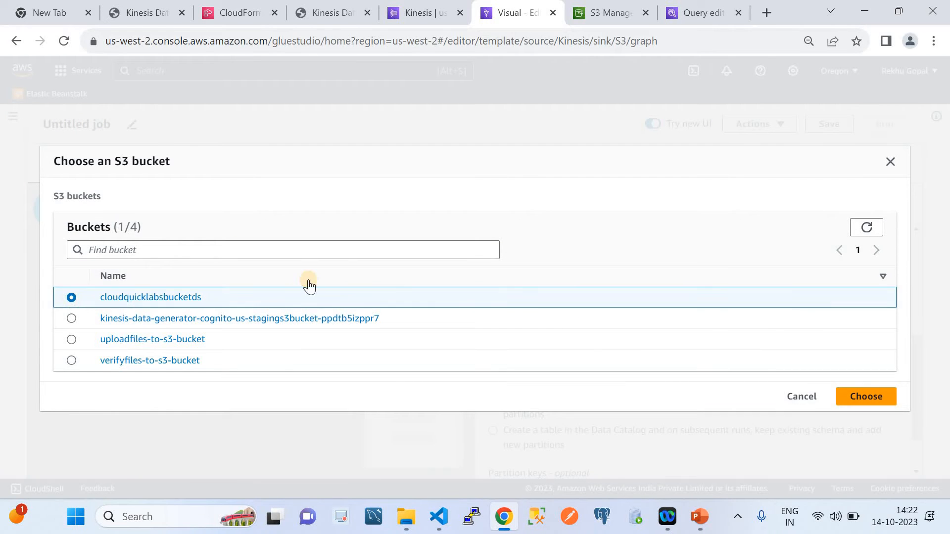
{"action": "left_click", "coordinate": [857, 399]}
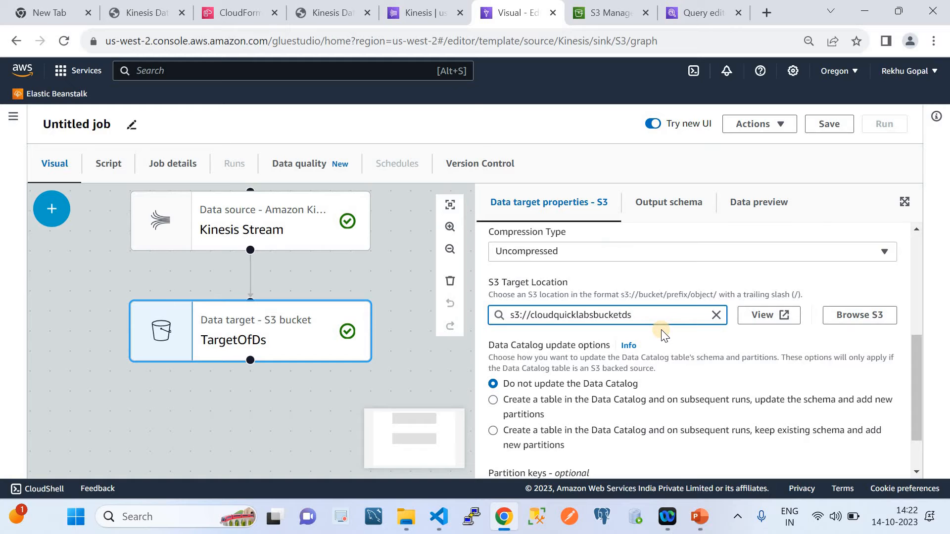
{"action": "type", "text": "/"}
{"action": "scroll", "coordinate": [670, 364], "scroll_direction": "down", "scroll_amount": 1}
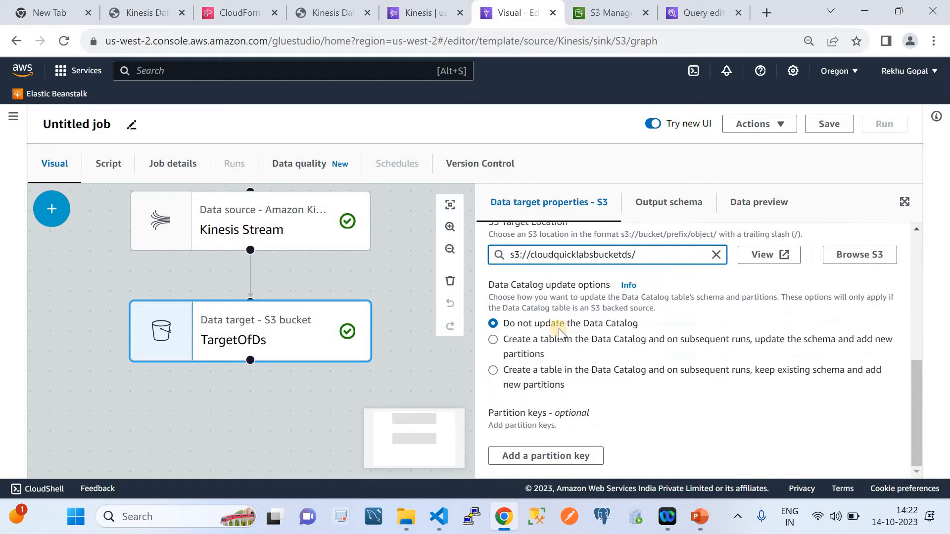
{"action": "scroll", "coordinate": [631, 358], "scroll_direction": "up", "scroll_amount": 5}
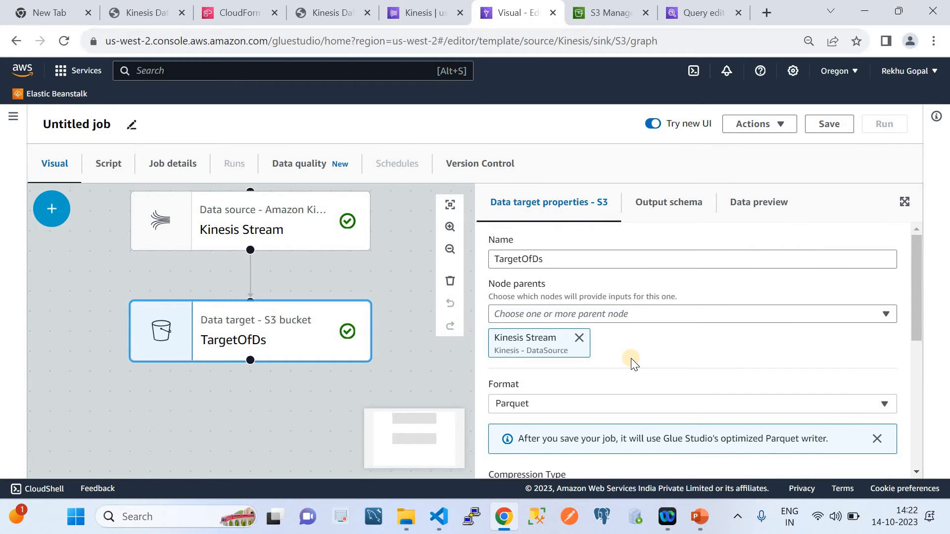
Name the job DS_ETL_Job in its basic properties
{"action": "left_click", "coordinate": [181, 171]}
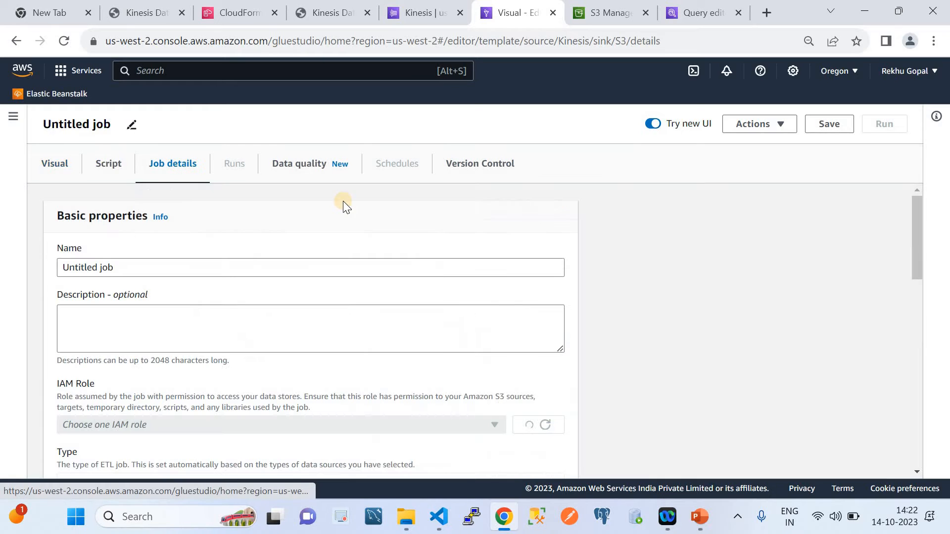
{"action": "left_click", "coordinate": [177, 267]}
{"action": "key", "text": "BackSpace"}
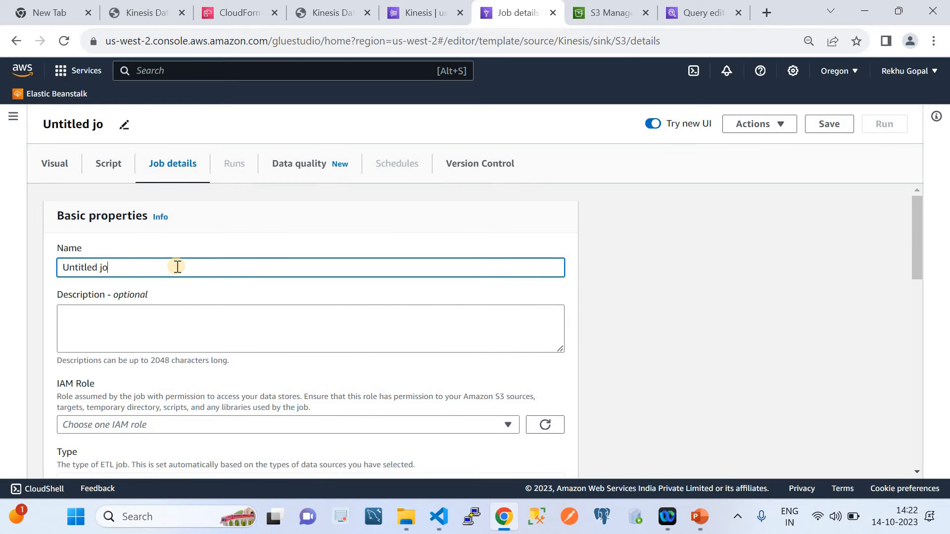
{"action": "key", "text": "BackSpace"}
{"action": "key", "text": "BackSpace"}
{"action": "key", "text": "BackSpace"}
{"action": "key", "text": "BackSpace"}
{"action": "key", "text": "BackSpace"}
{"action": "key", "text": "BackSpace"}
{"action": "key", "text": "BackSpace"}
{"action": "key", "text": "BackSpace"}
{"action": "key", "text": "BackSpace"}
{"action": "key", "text": "BackSpace"}
{"action": "key", "text": "BackSpace"}
{"action": "type", "text": "D"}
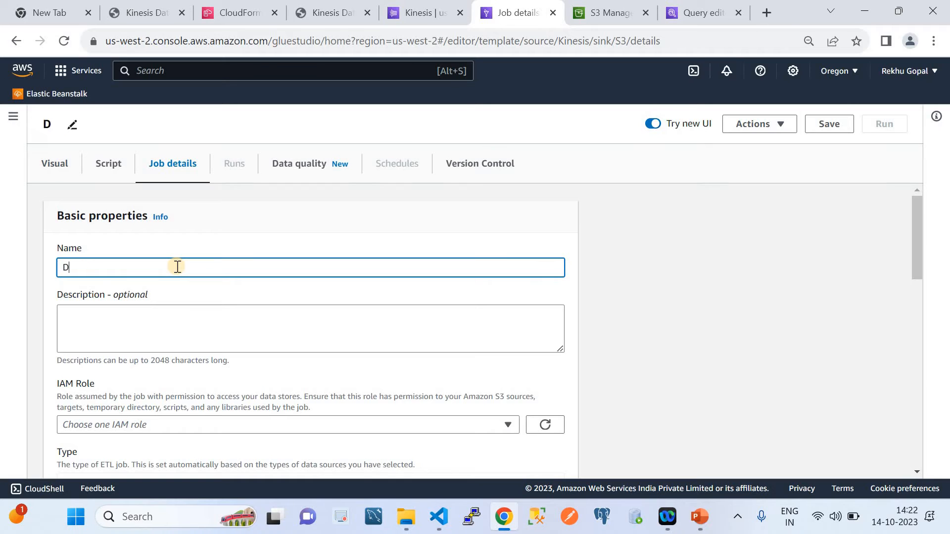
{"action": "type", "text": "S_ETL_Job"}
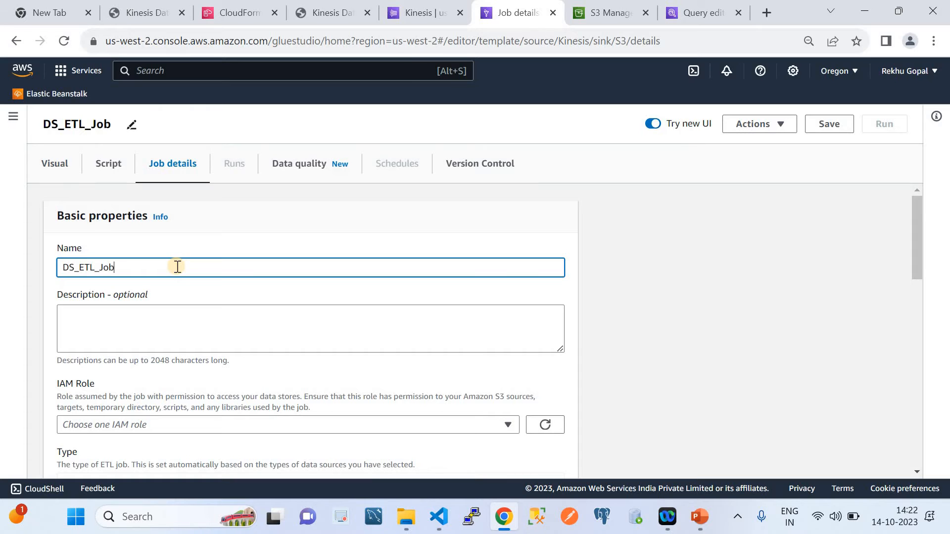
Assign the IAM role ETLlambdaAccessRole to the job
{"action": "scroll", "coordinate": [329, 376], "scroll_direction": "down", "scroll_amount": 2}
{"action": "scroll", "coordinate": [329, 377], "scroll_direction": "down", "scroll_amount": 3}
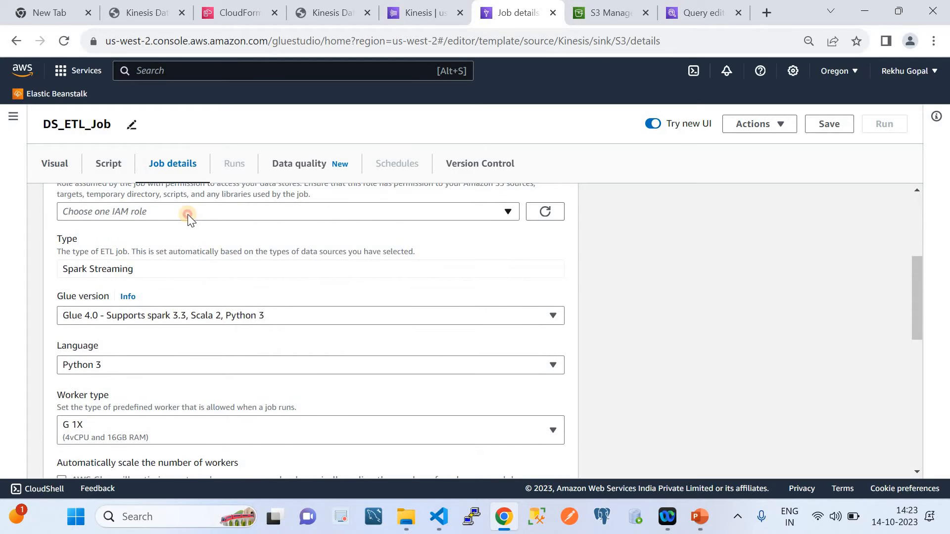
{"action": "left_click", "coordinate": [188, 214]}
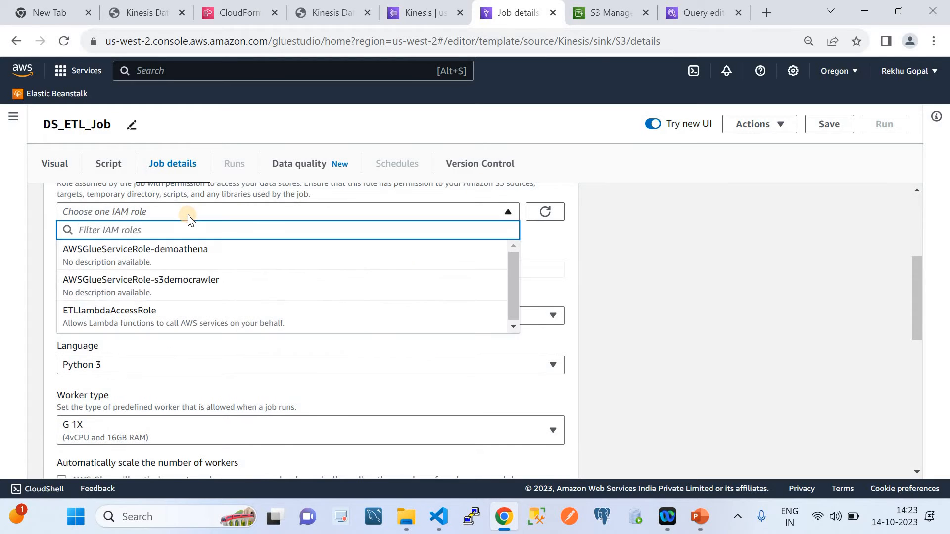
{"action": "left_click", "coordinate": [174, 313]}
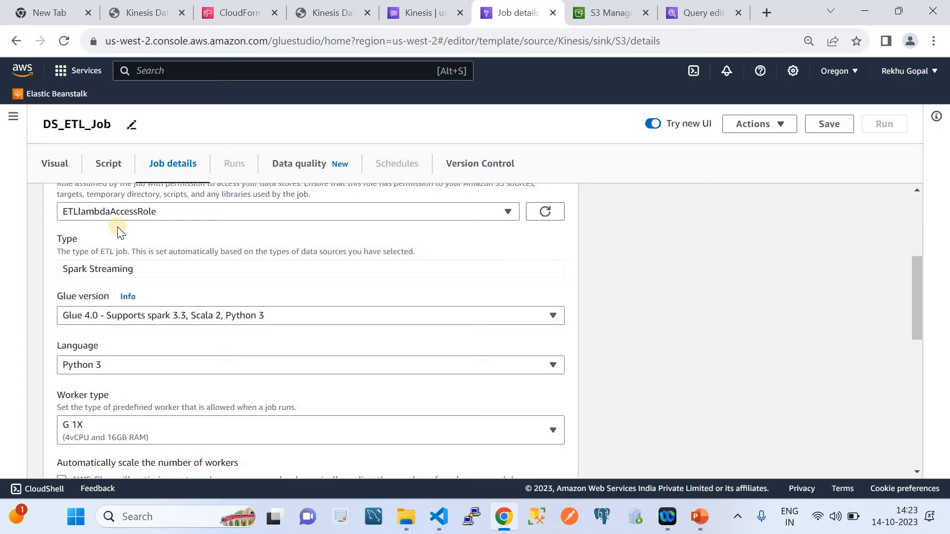
Review the remaining job properties, from job type, Glue version, language and worker settings to job bookmark, flex execution, retries and timeout
{"action": "scroll", "coordinate": [150, 234], "scroll_direction": "up", "scroll_amount": 1}
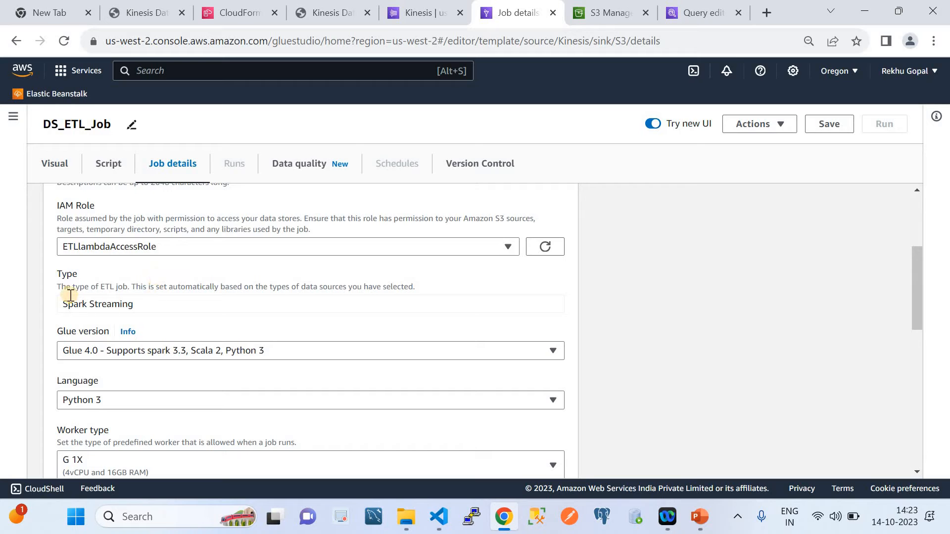
{"action": "scroll", "coordinate": [188, 303], "scroll_direction": "down", "scroll_amount": 3}
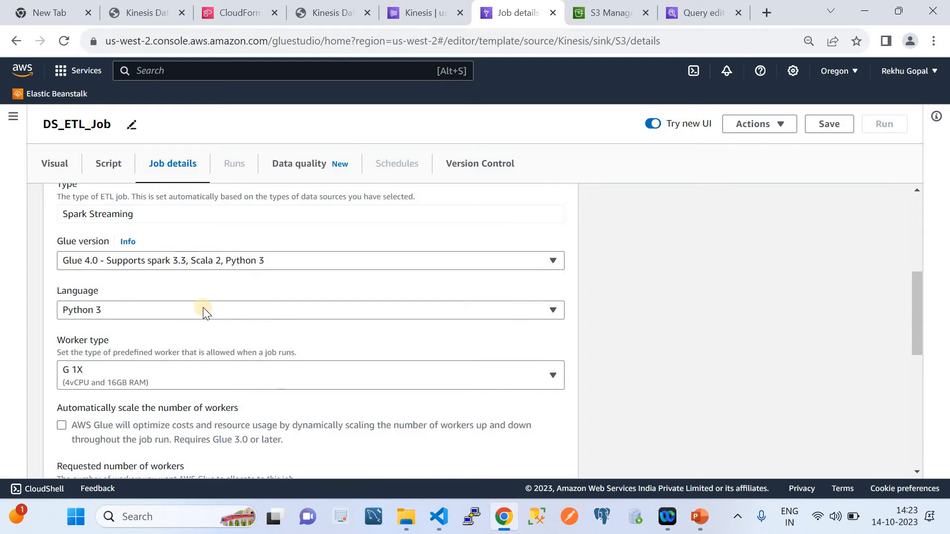
{"action": "scroll", "coordinate": [189, 313], "scroll_direction": "down", "scroll_amount": 3}
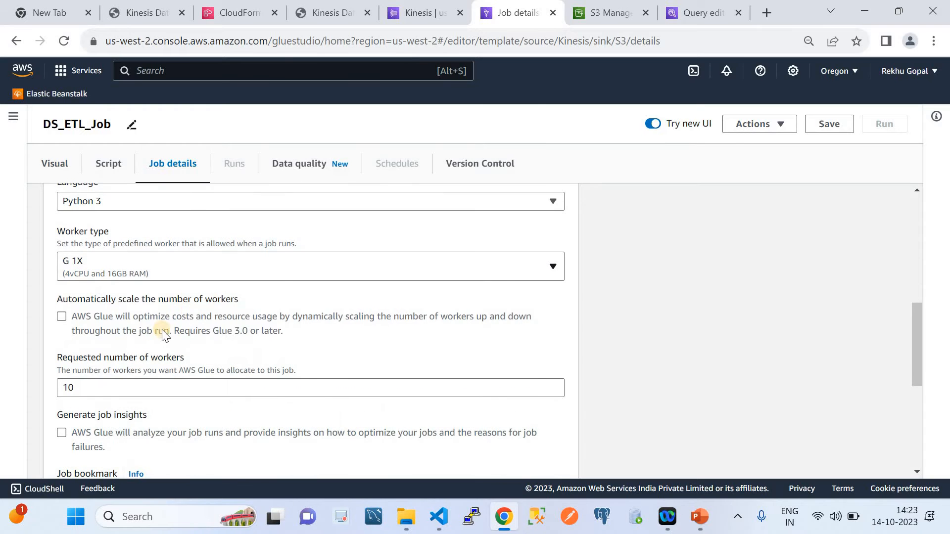
{"action": "scroll", "coordinate": [177, 355], "scroll_direction": "down", "scroll_amount": 1}
{"action": "scroll", "coordinate": [171, 297], "scroll_direction": "down", "scroll_amount": 2}
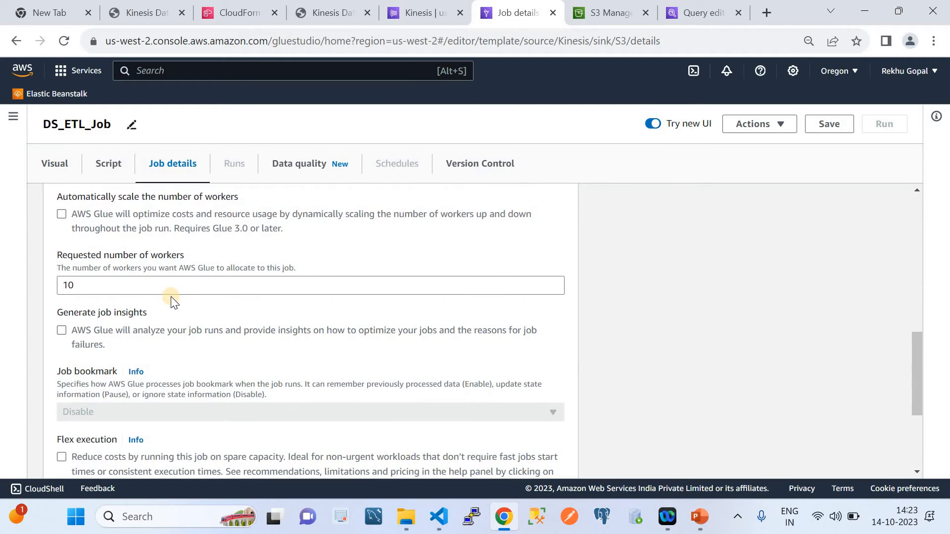
{"action": "scroll", "coordinate": [170, 296], "scroll_direction": "down", "scroll_amount": 2}
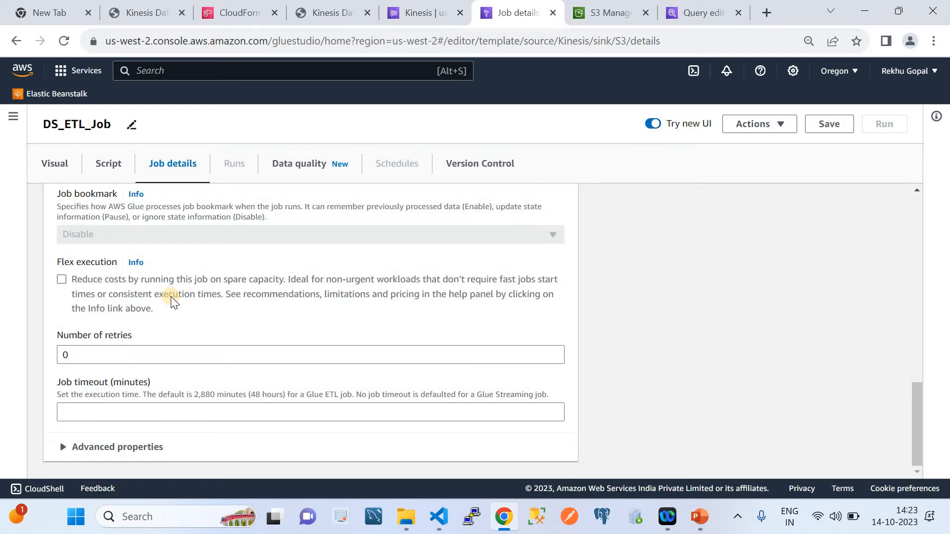
{"action": "scroll", "coordinate": [170, 296], "scroll_direction": "up", "scroll_amount": 10}
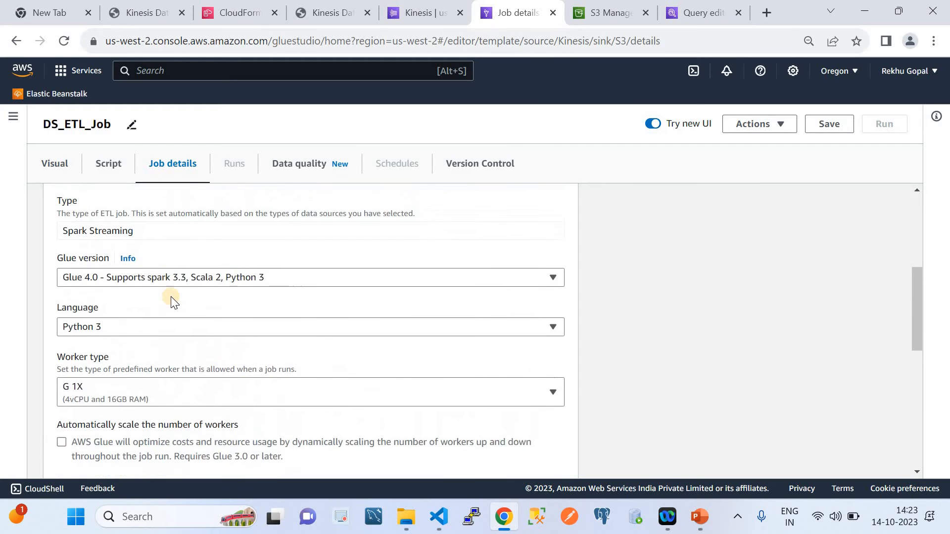
{"action": "scroll", "coordinate": [215, 351], "scroll_direction": "down", "scroll_amount": 3}
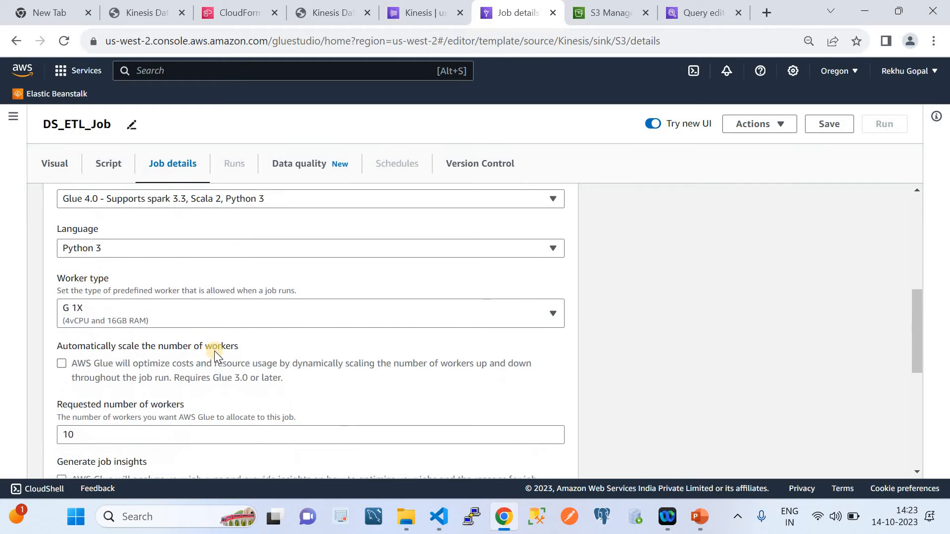
{"action": "scroll", "coordinate": [214, 351], "scroll_direction": "down", "scroll_amount": 5}
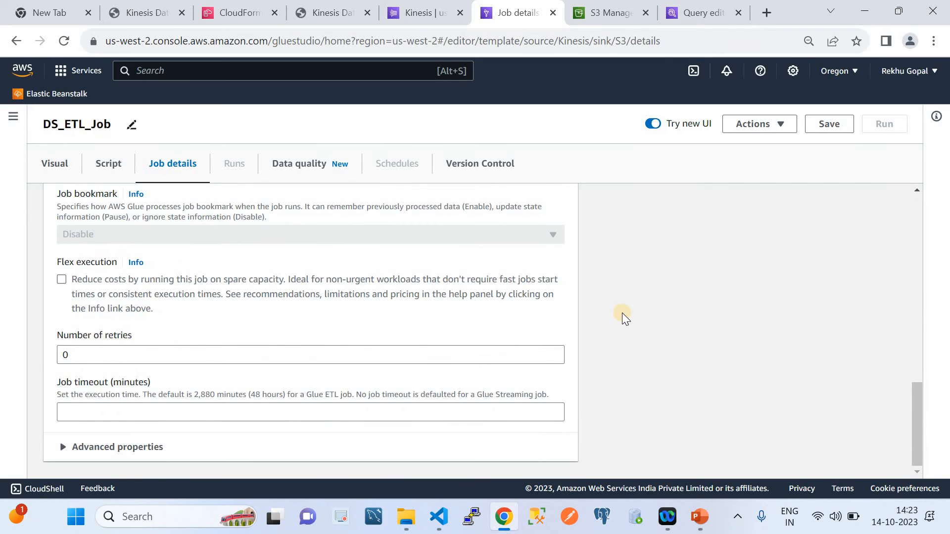
{"action": "scroll", "coordinate": [622, 313], "scroll_direction": "up", "scroll_amount": 2}
{"action": "scroll", "coordinate": [622, 312], "scroll_direction": "up", "scroll_amount": 10}
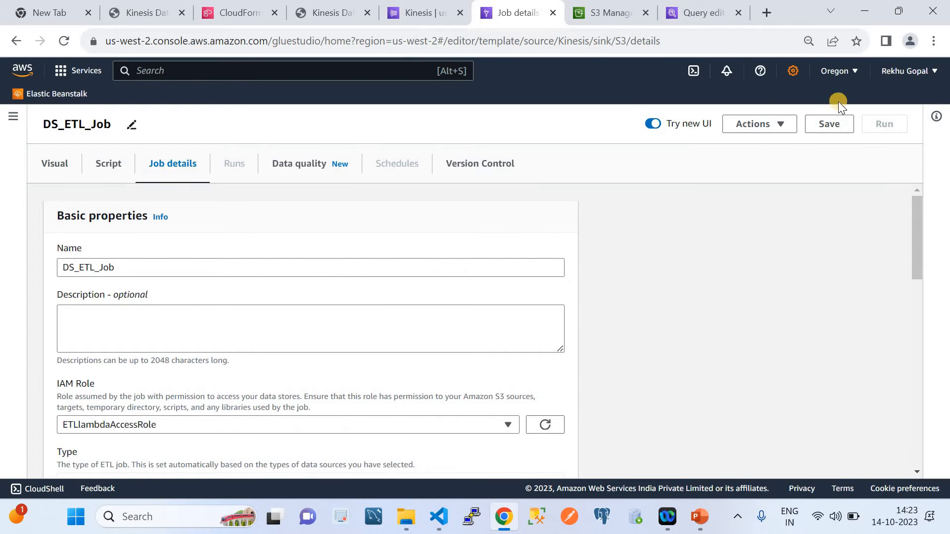
Save the job, then open the ETL jobs overview and refresh the list of jobs
{"action": "left_click", "coordinate": [830, 124]}
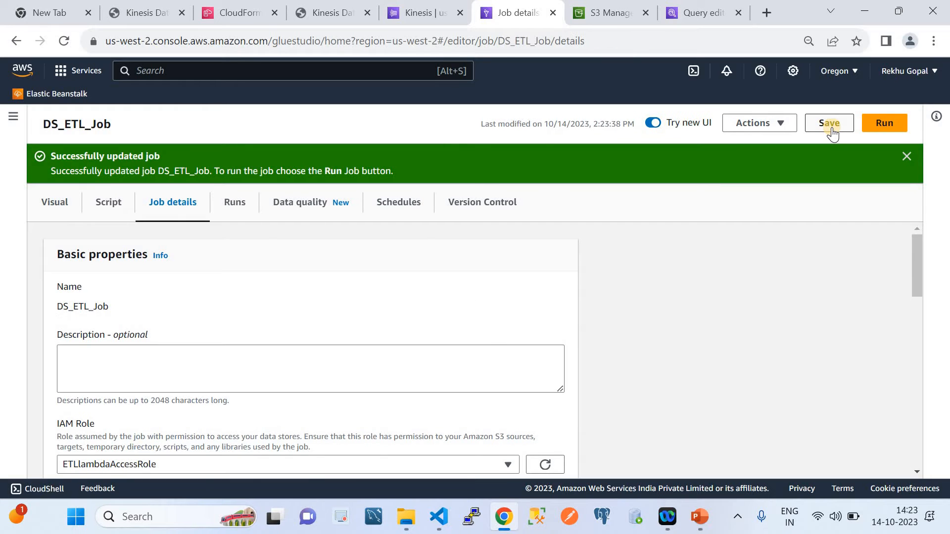
{"action": "left_click", "coordinate": [12, 117]}
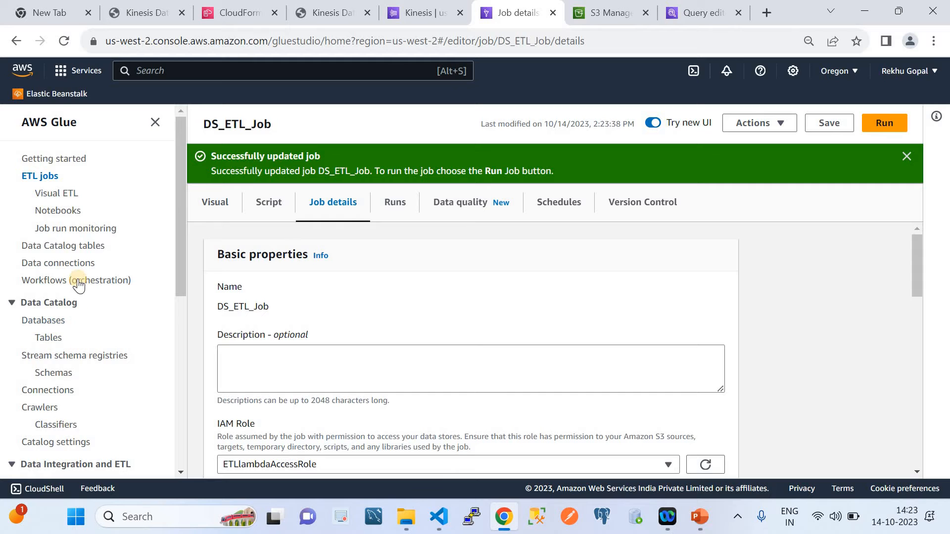
{"action": "left_click", "coordinate": [44, 179]}
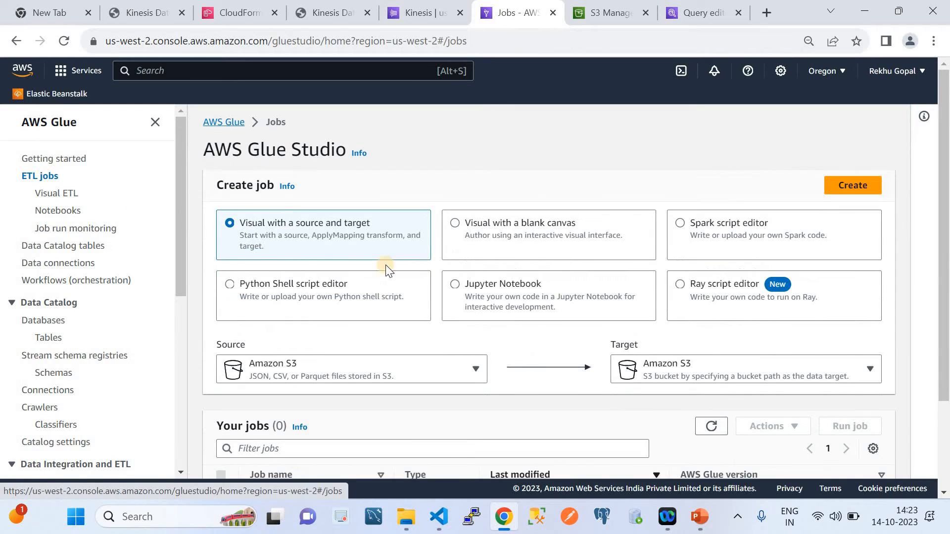
{"action": "scroll", "coordinate": [705, 331], "scroll_direction": "down", "scroll_amount": 2}
{"action": "left_click", "coordinate": [711, 312]}
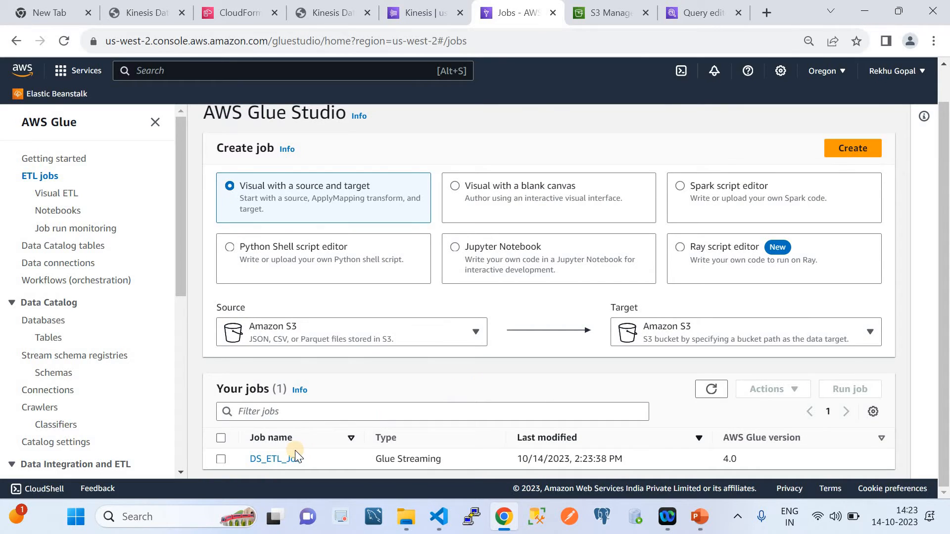
Run DS_ETL_Job from the jobs list and refresh the list
{"action": "left_click", "coordinate": [223, 437]}
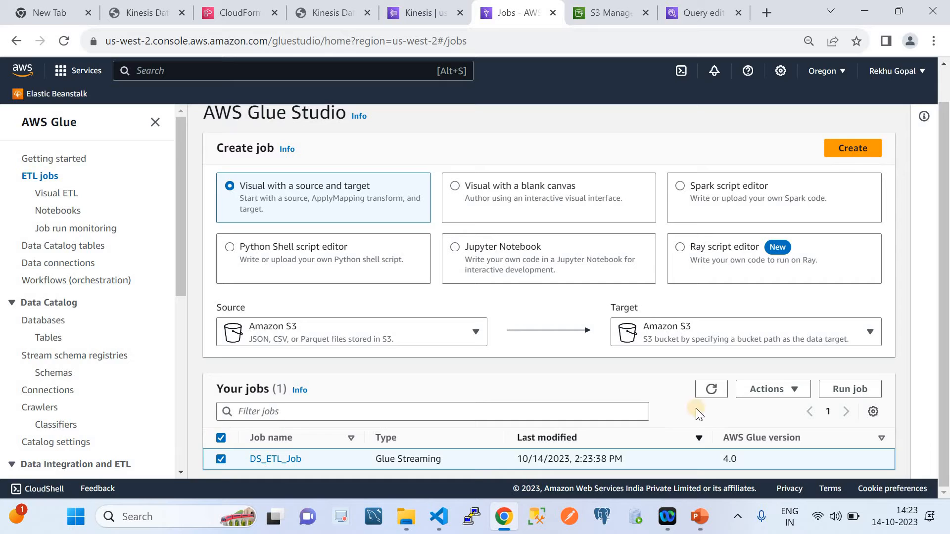
{"action": "left_click", "coordinate": [836, 391]}
{"action": "scroll", "coordinate": [548, 411], "scroll_direction": "down", "scroll_amount": 1}
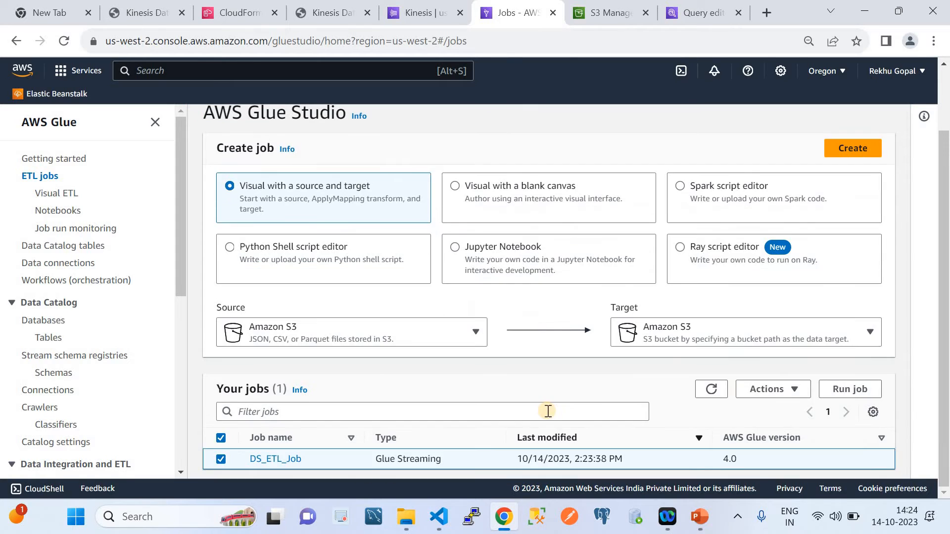
{"action": "left_click", "coordinate": [705, 391]}
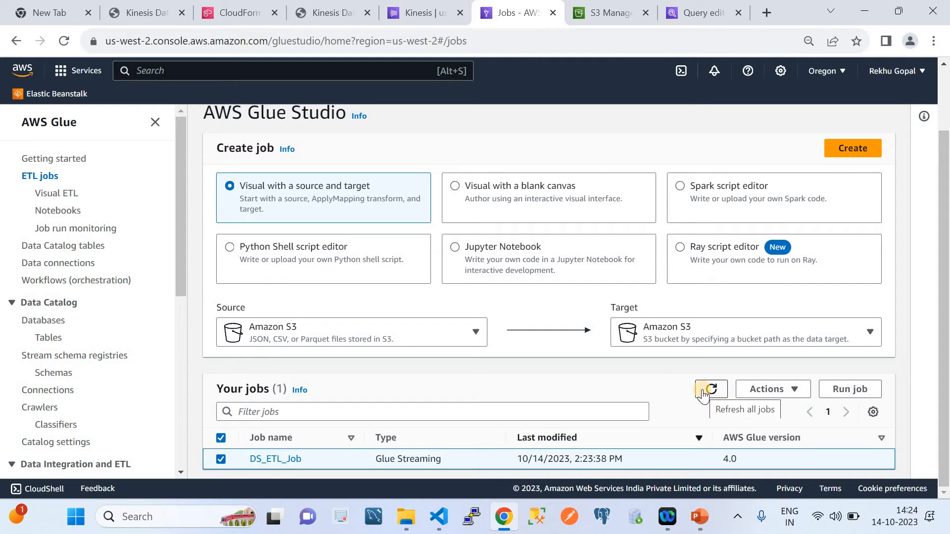
{"action": "left_click", "coordinate": [703, 392]}
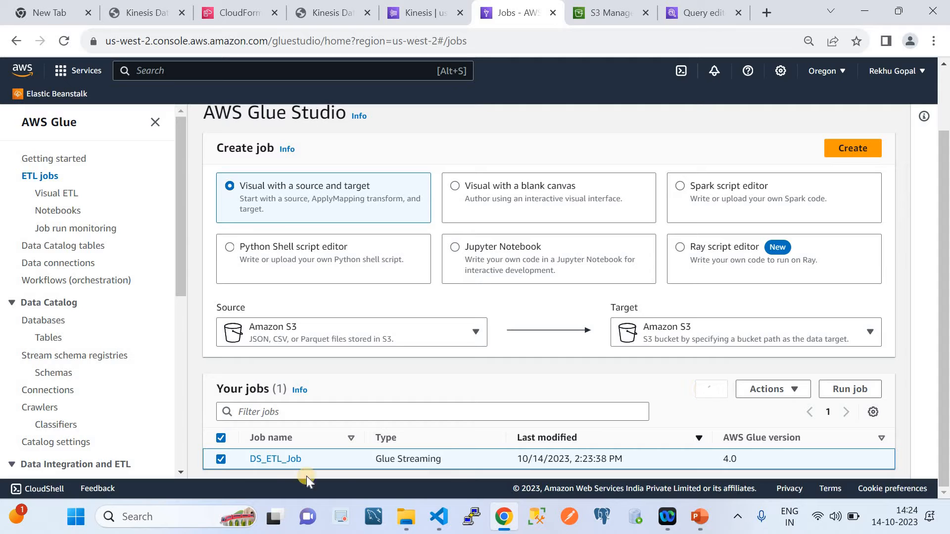
Open DS_ETL_Job in the visual editor and try to start another run, dismissing the resulting notification
{"action": "left_click", "coordinate": [274, 460]}
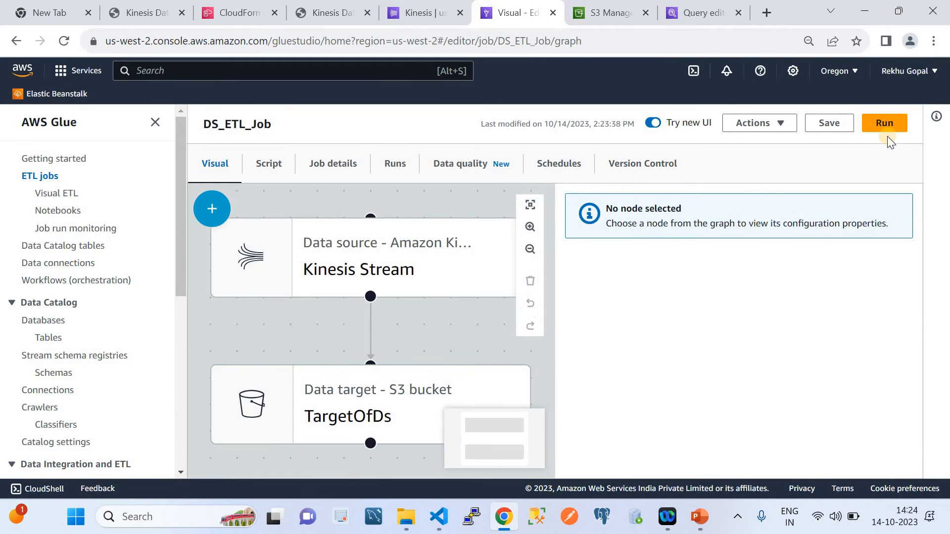
{"action": "left_click", "coordinate": [884, 129]}
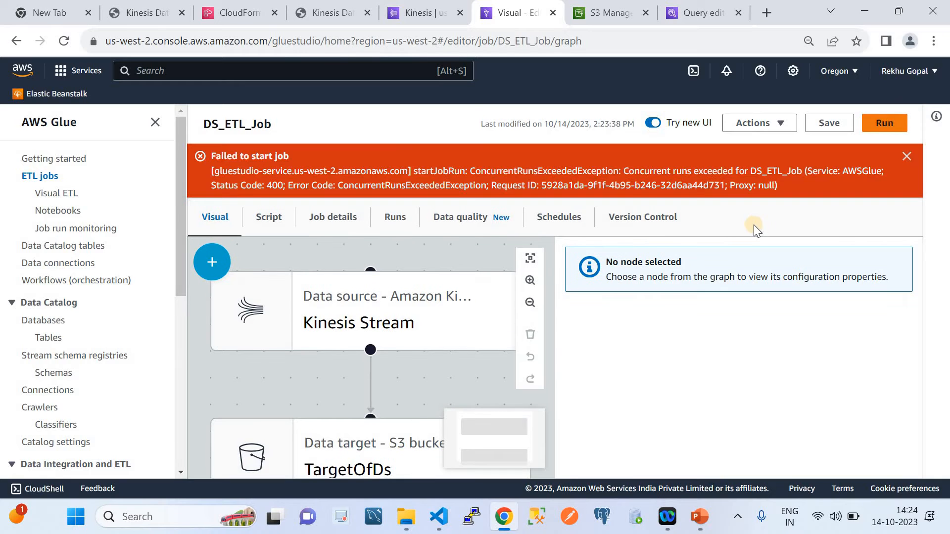
{"action": "left_click", "coordinate": [904, 155]}
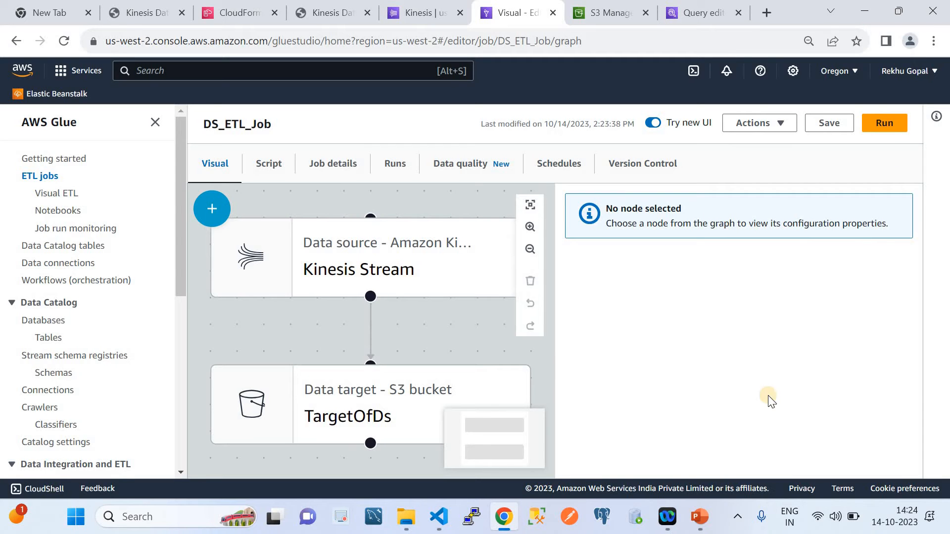
Switch to PowerPoint to examine the Data Streaming ETL architecture diagram, then return to the Glue job in Chrome
{"action": "left_click", "coordinate": [700, 516]}
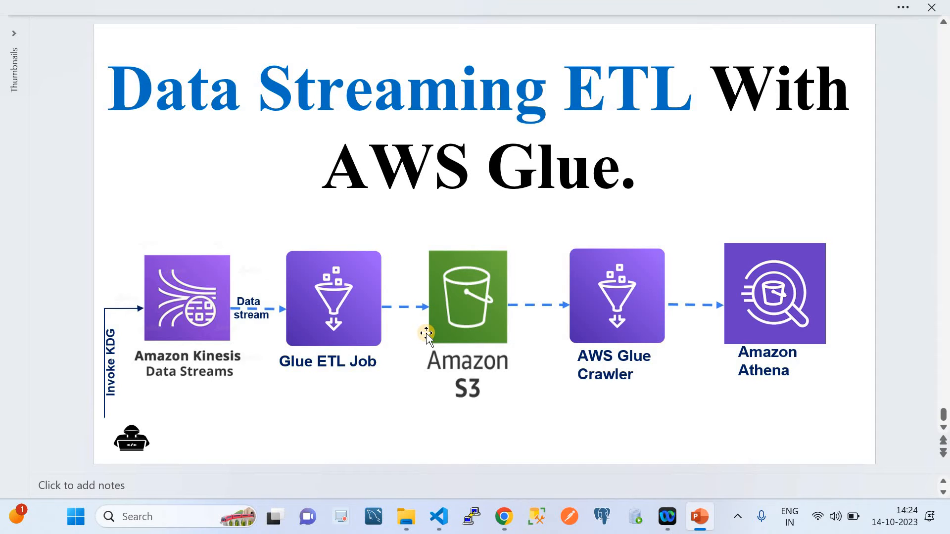
{"action": "mouse_move", "coordinate": [505, 517]}
{"action": "left_click", "coordinate": [443, 455]}
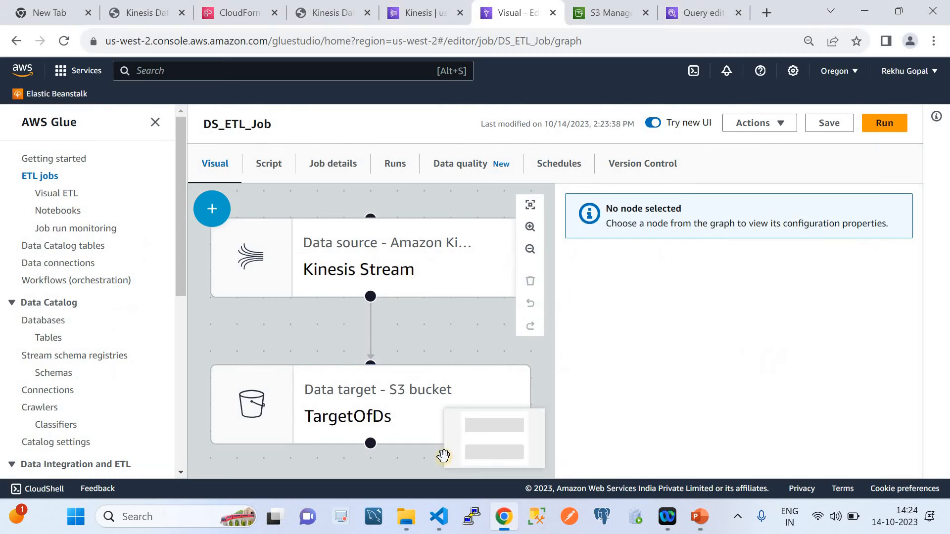
{"action": "left_click", "coordinate": [698, 518]}
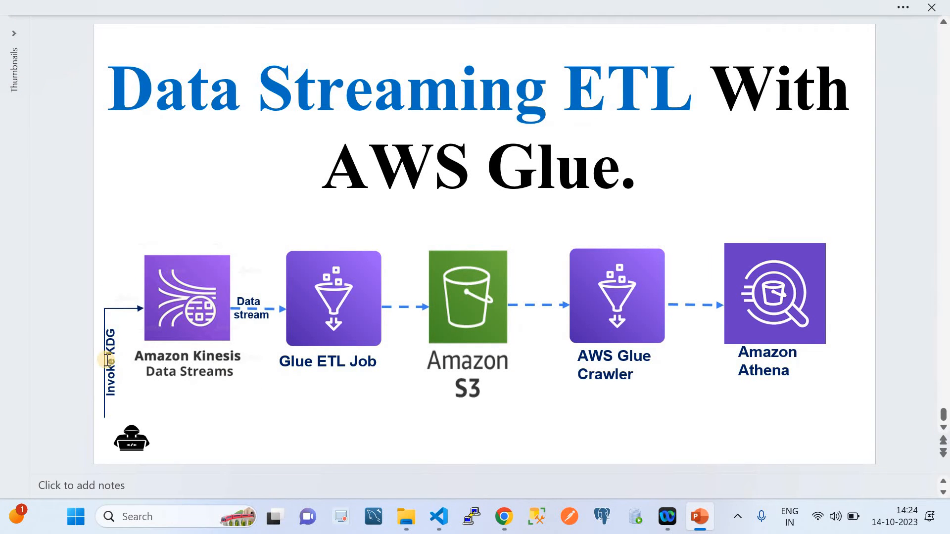
{"action": "left_click", "coordinate": [504, 517]}
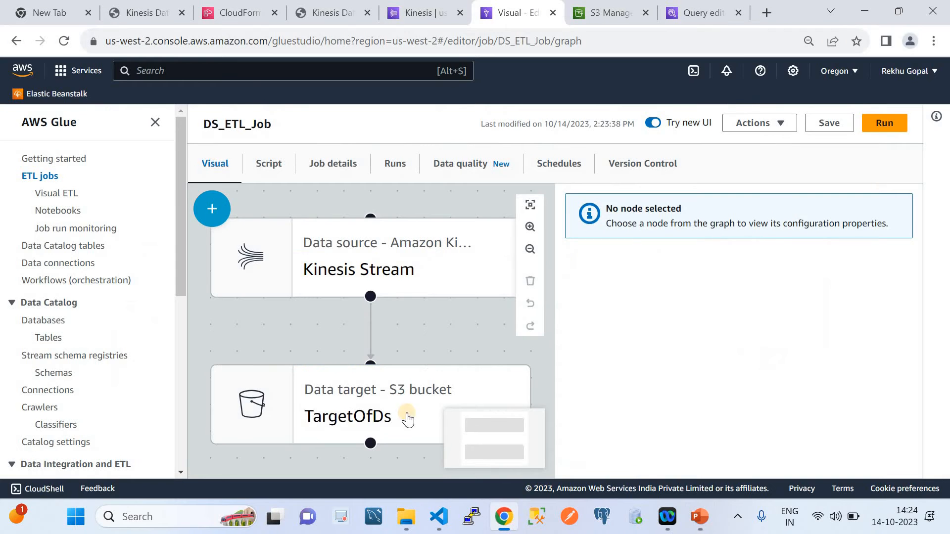
Switch to the Amazon Kinesis Data Generator and check its Region options against the region selected in the Kinesis console
{"action": "left_click", "coordinate": [136, 6]}
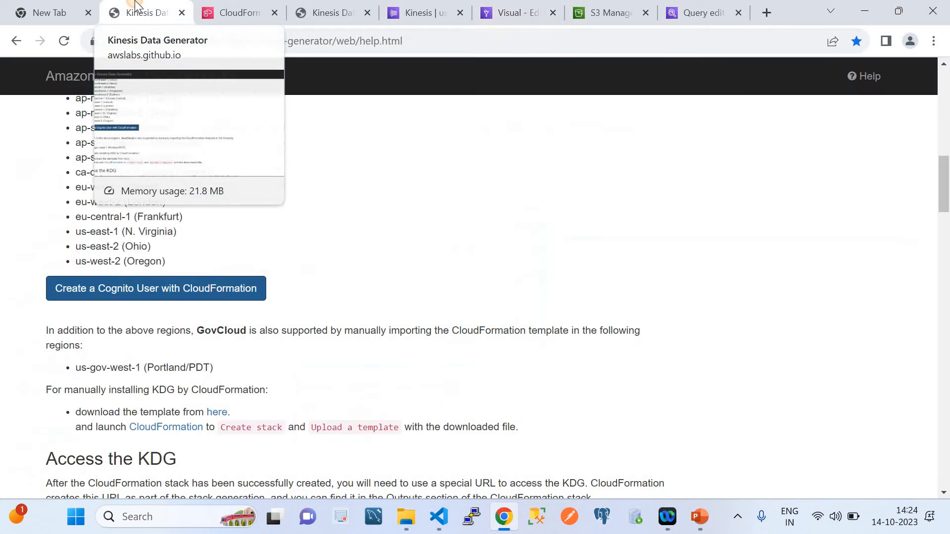
{"action": "left_click", "coordinate": [238, 12]}
{"action": "left_click", "coordinate": [332, 12]}
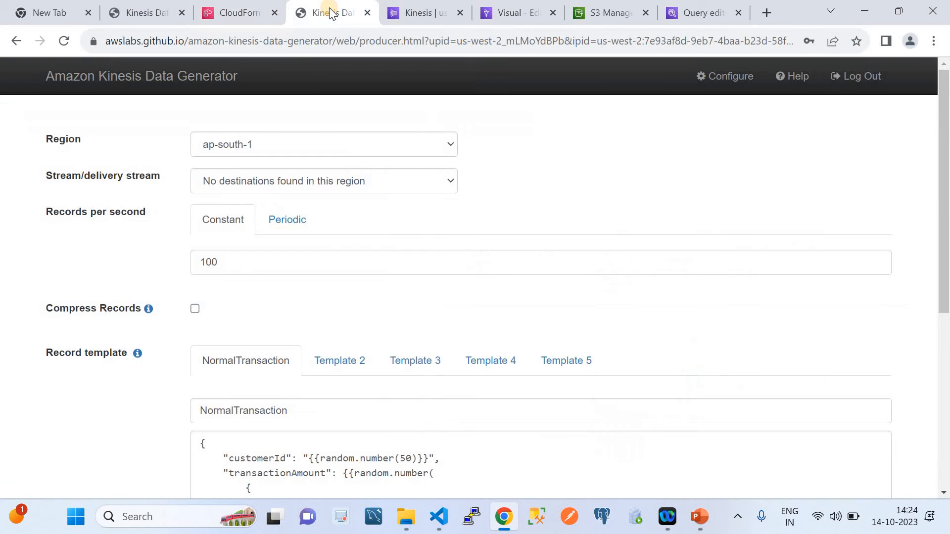
{"action": "left_click", "coordinate": [271, 145]}
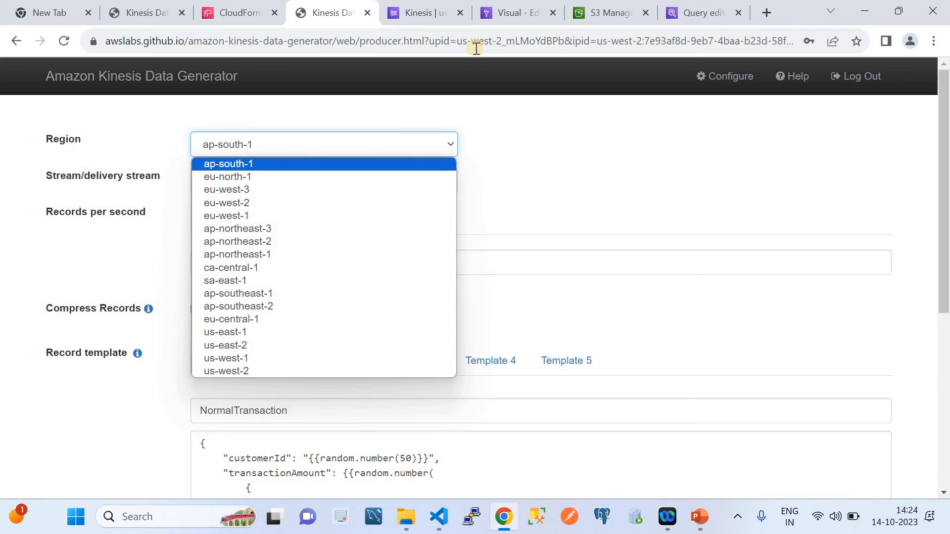
{"action": "left_click", "coordinate": [421, 13]}
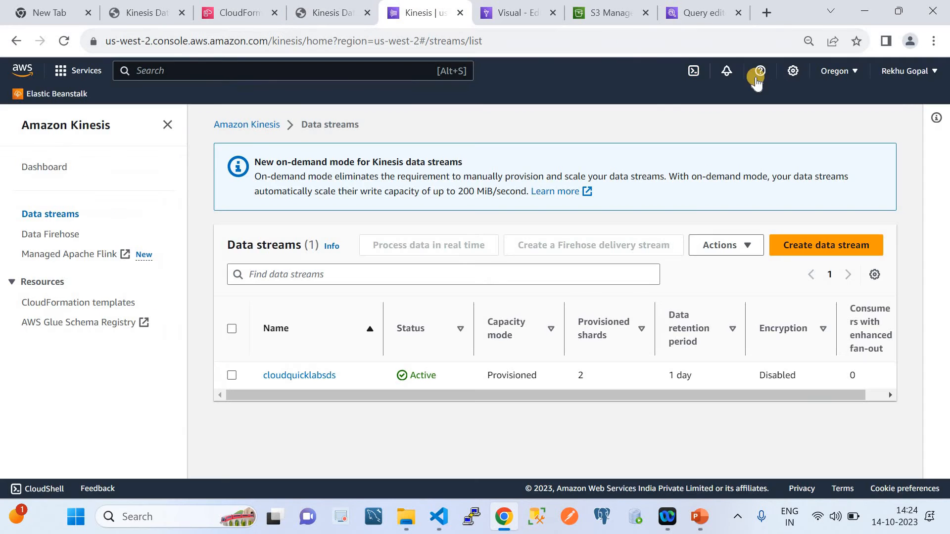
{"action": "left_click", "coordinate": [830, 73]}
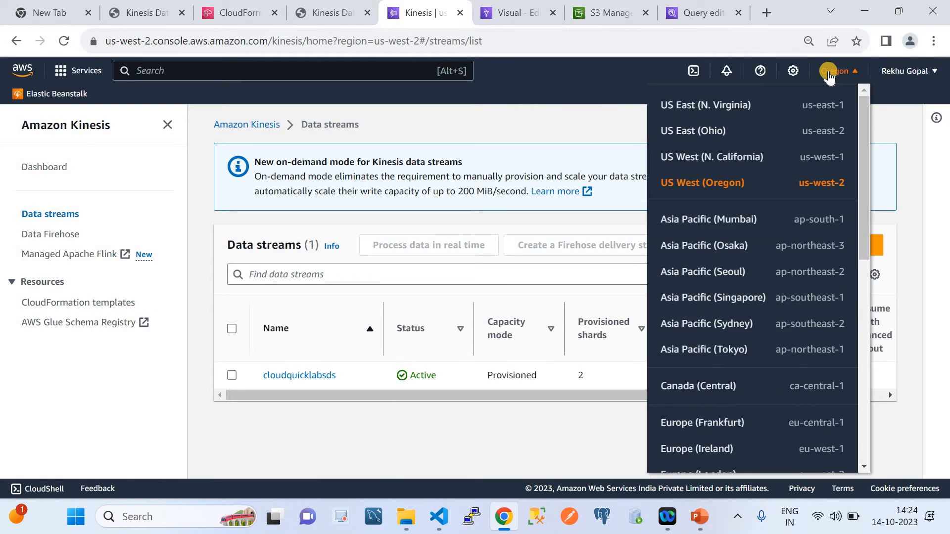
{"action": "left_click", "coordinate": [300, 9]}
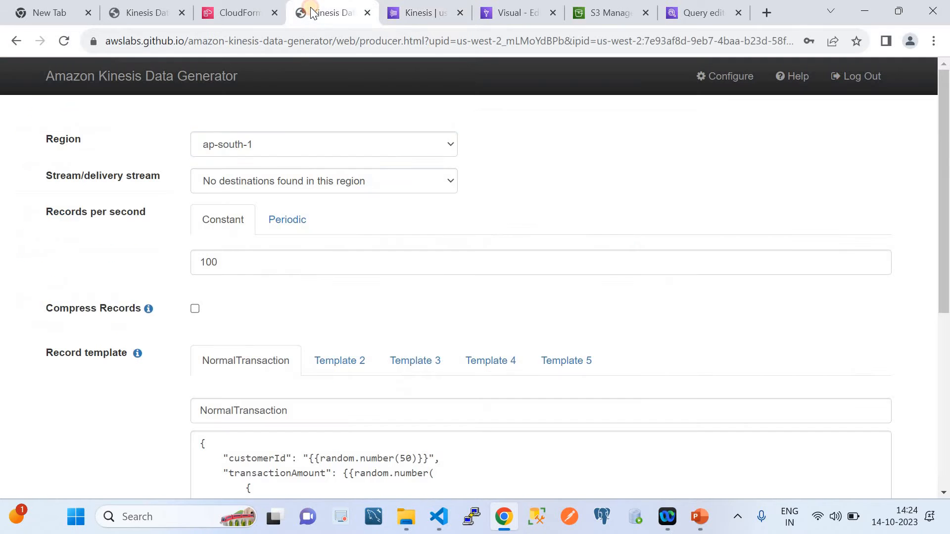
Set the generator's Region to us-west-2 and use cloudquicklabsds as the stream destination
{"action": "left_click", "coordinate": [286, 148]}
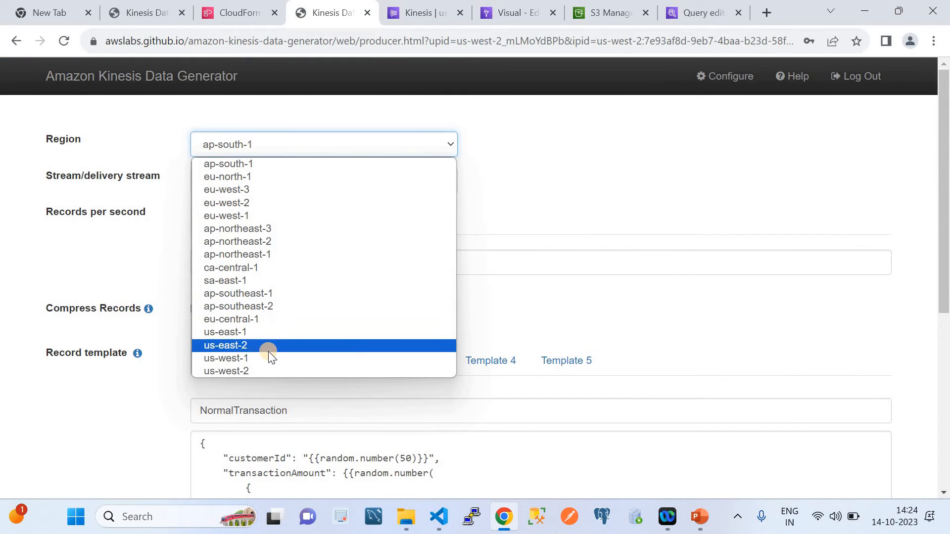
{"action": "left_click", "coordinate": [260, 370]}
{"action": "left_click", "coordinate": [281, 180]}
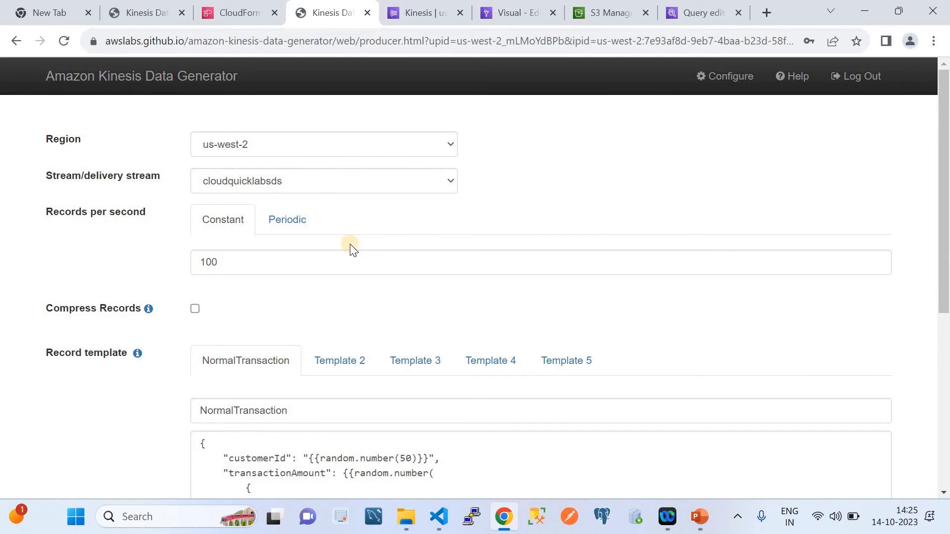
Rename the NormalTransaction record template to Demo and review its body
{"action": "scroll", "coordinate": [350, 245], "scroll_direction": "down", "scroll_amount": 1}
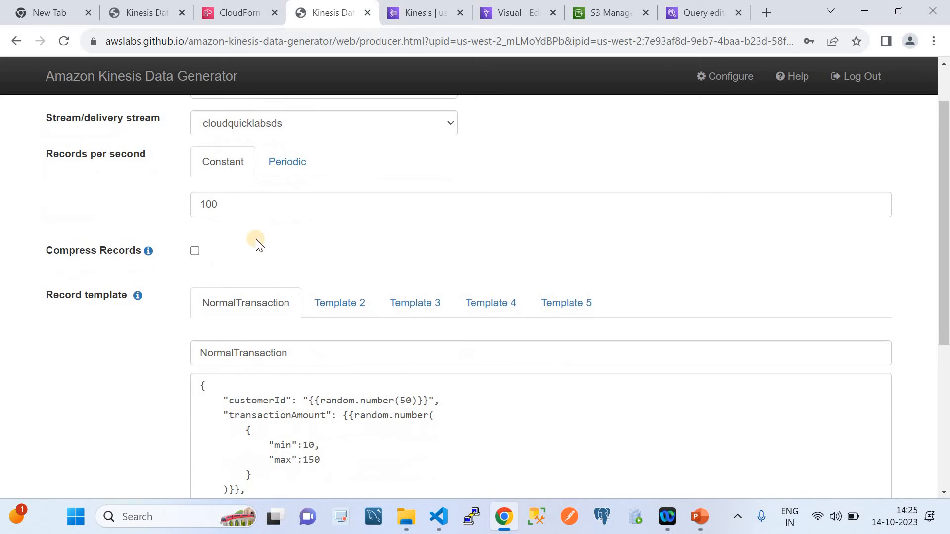
{"action": "left_click", "coordinate": [316, 346]}
{"action": "key", "text": "BackSpace"}
{"action": "key", "text": "BackSpace"}
{"action": "key", "text": "BackSpace"}
{"action": "key", "text": "BackSpace"}
{"action": "key", "text": "BackSpace"}
{"action": "key", "text": "BackSpace"}
{"action": "key", "text": "BackSpace"}
{"action": "key", "text": "BackSpace"}
{"action": "key", "text": "BackSpace"}
{"action": "key", "text": "BackSpace"}
{"action": "key", "text": "BackSpace"}
{"action": "key", "text": "BackSpace"}
{"action": "key", "text": "BackSpace"}
{"action": "key", "text": "BackSpace"}
{"action": "key", "text": "BackSpace"}
{"action": "key", "text": "BackSpace"}
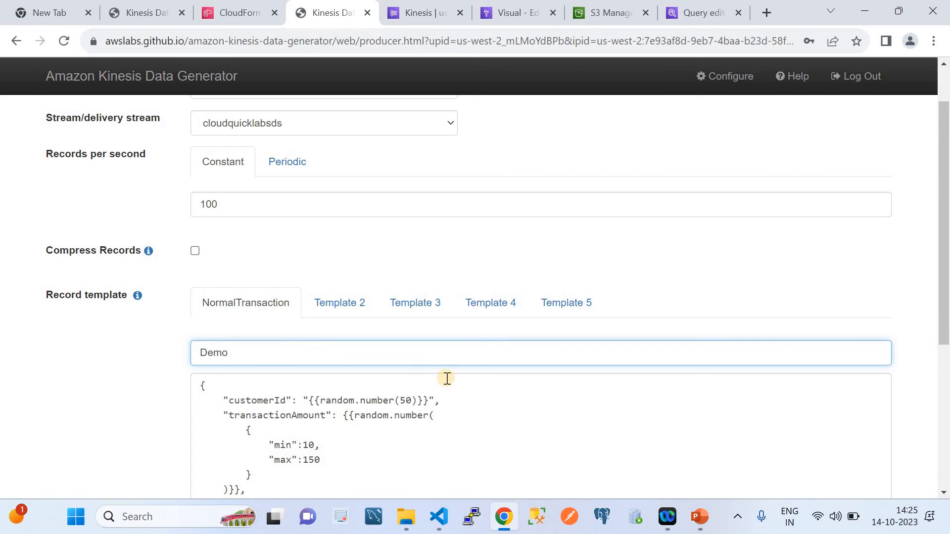
{"action": "scroll", "coordinate": [447, 379], "scroll_direction": "down", "scroll_amount": 5}
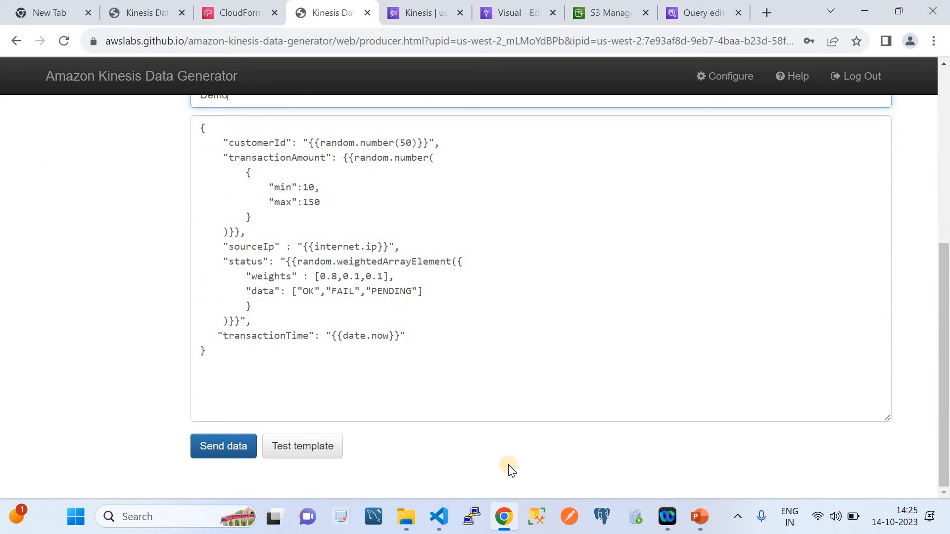
{"action": "scroll", "coordinate": [396, 322], "scroll_direction": "up", "scroll_amount": 5}
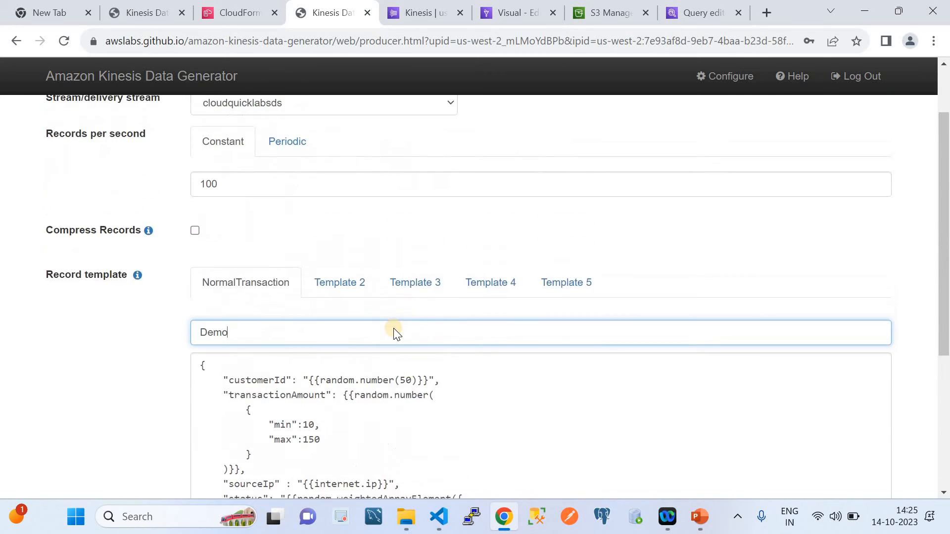
{"action": "scroll", "coordinate": [388, 349], "scroll_direction": "down", "scroll_amount": 3}
Switch to Visual Studio Code, copy the full contents of KDGInvoke.json from AWS_ETL_Glue_Streaming, and return to the data generator
{"action": "left_click", "coordinate": [442, 524]}
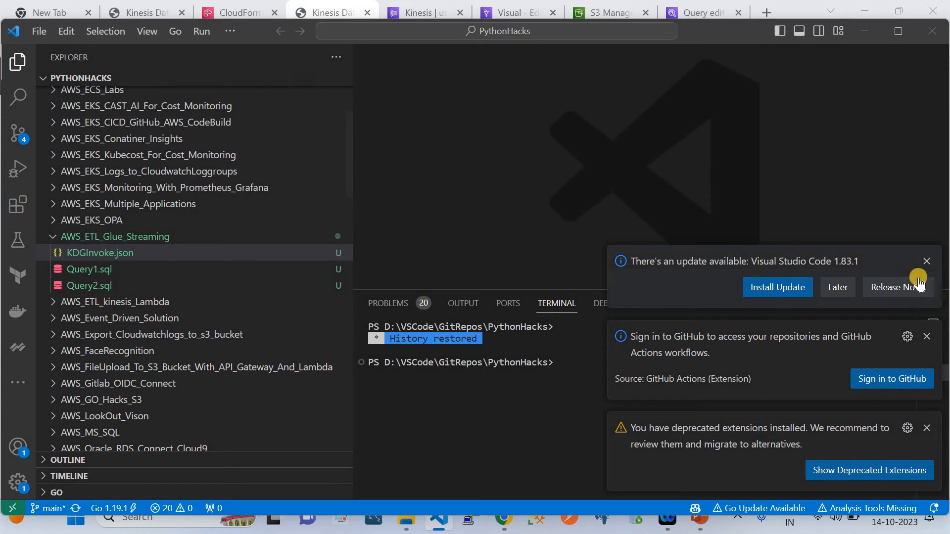
{"action": "left_click", "coordinate": [927, 261]}
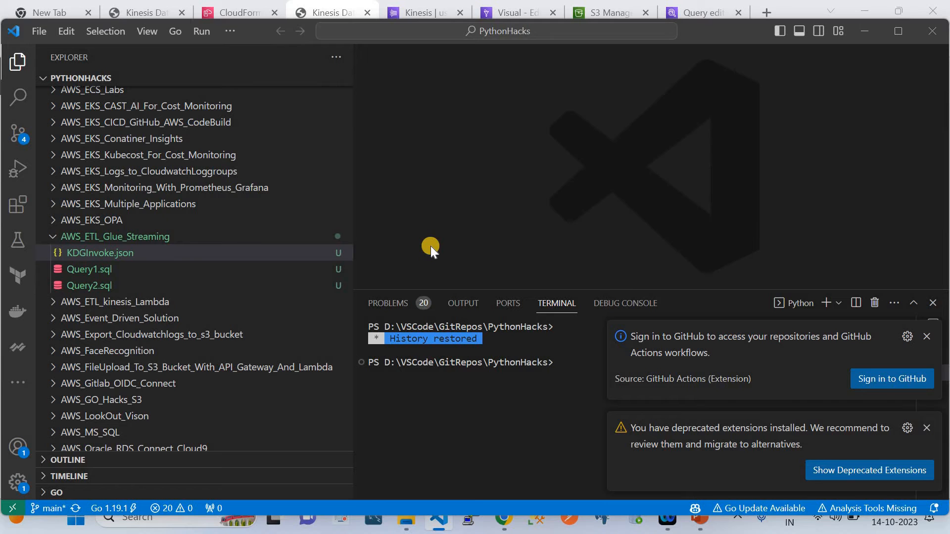
{"action": "left_click", "coordinate": [149, 253]}
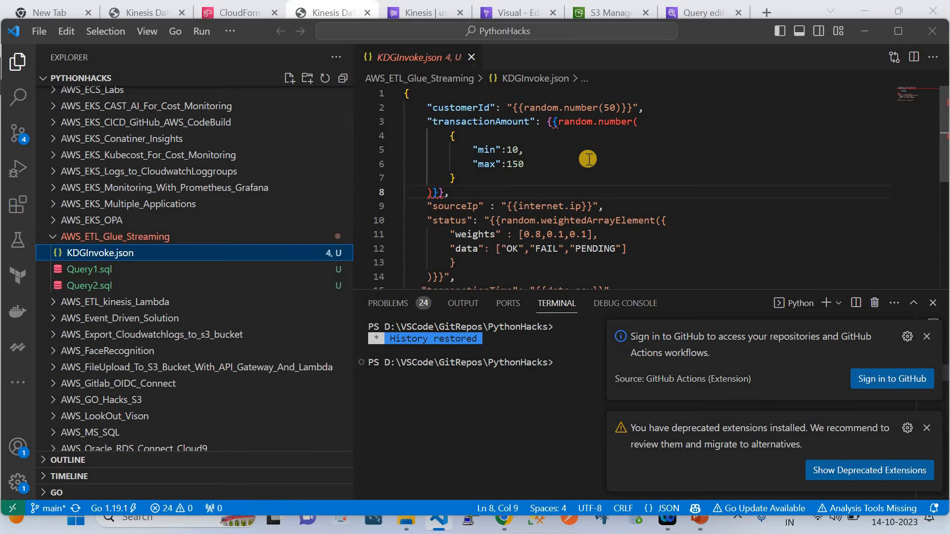
{"action": "left_click", "coordinate": [589, 158]}
{"action": "key", "text": "ctrl+a"}
{"action": "key", "text": "ctrl+c"}
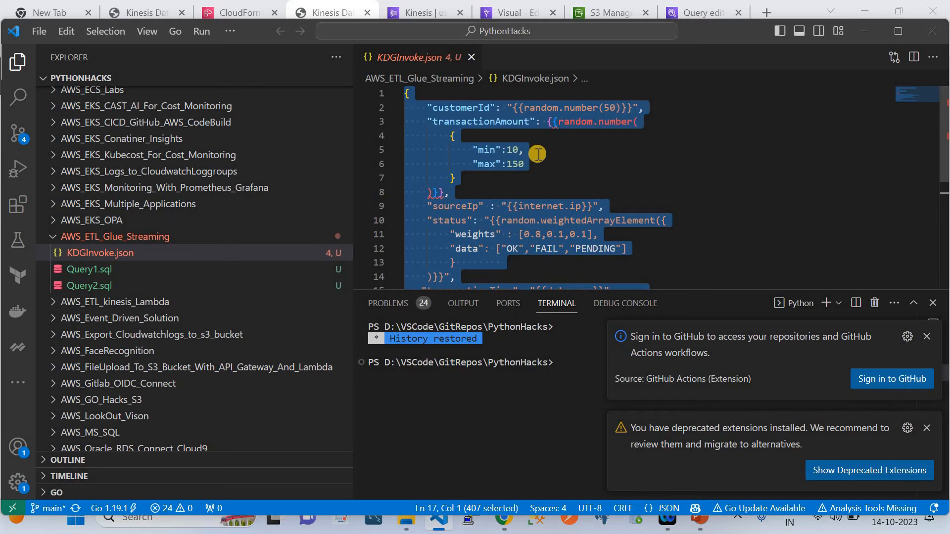
{"action": "left_click", "coordinate": [865, 34]}
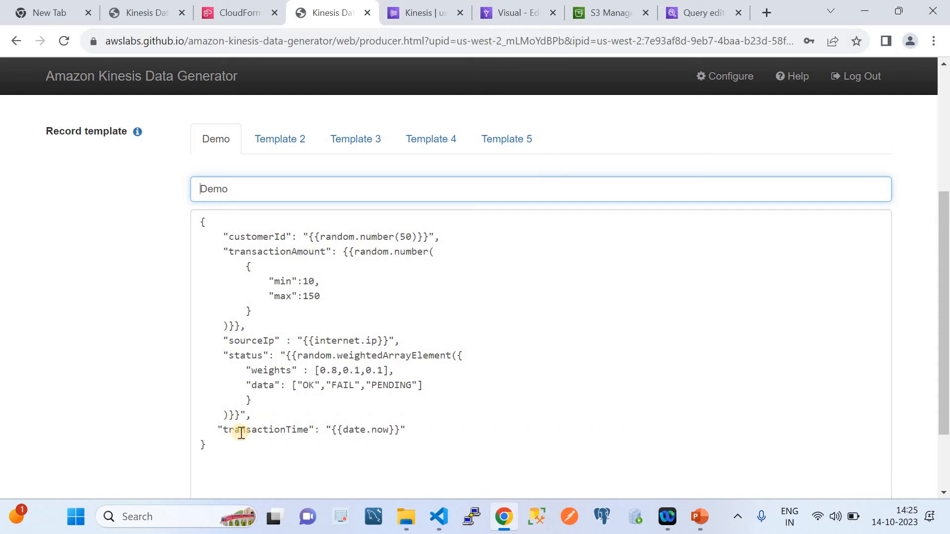
Replace the Demo template's body with the copied JSON and start sending data to Kinesis
{"action": "left_click", "coordinate": [227, 442]}
{"action": "key", "text": "ctrl+a"}
{"action": "key", "text": "ctrl+v"}
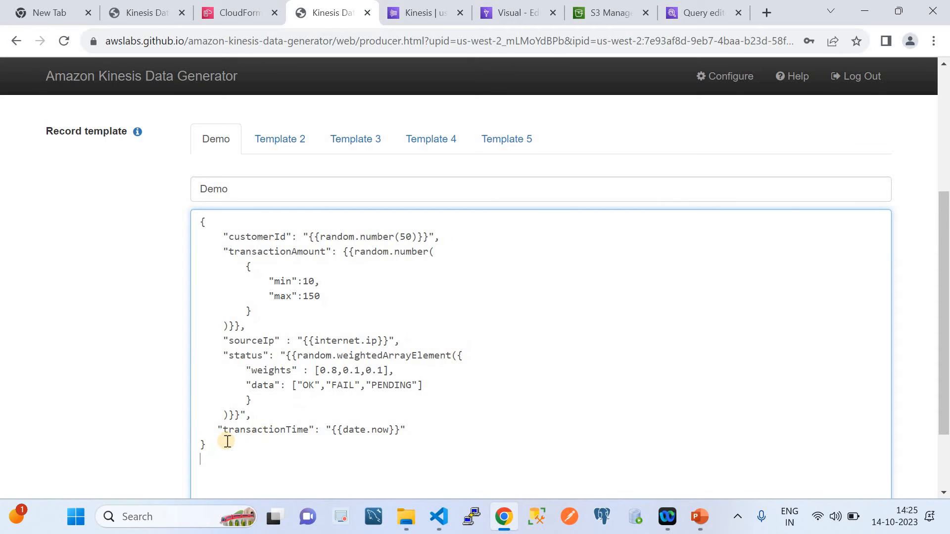
{"action": "scroll", "coordinate": [339, 411], "scroll_direction": "down", "scroll_amount": 2}
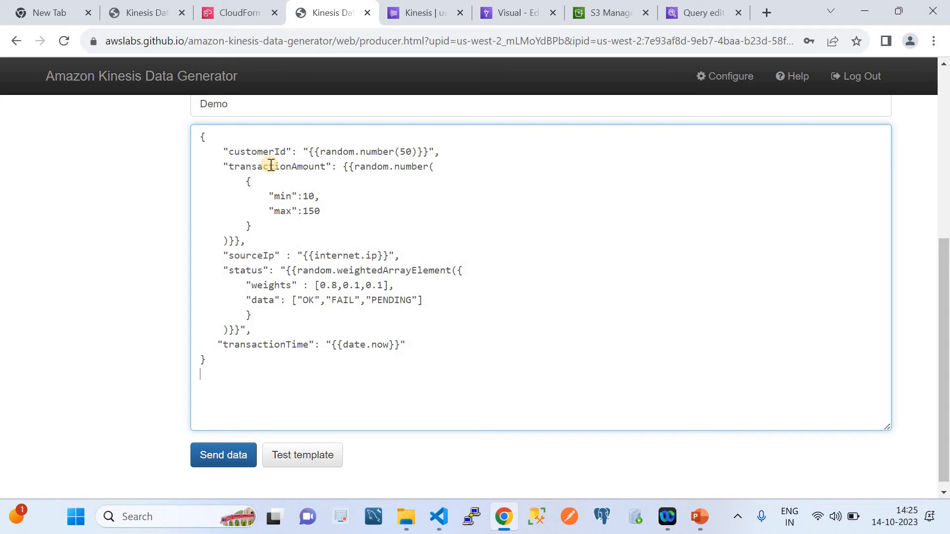
{"action": "left_click", "coordinate": [213, 447]}
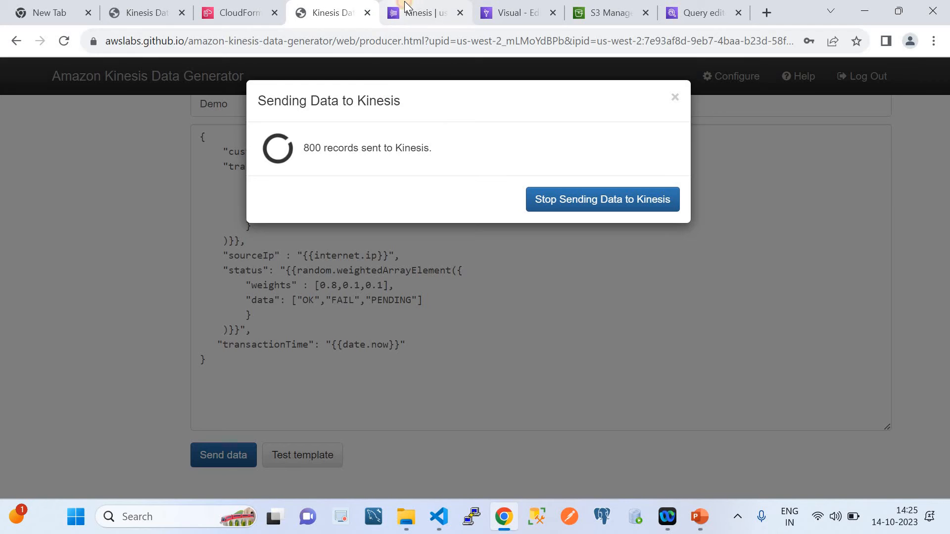
View the data streams list in the Kinesis console, examine the architecture diagram in PowerPoint, and return to Chrome
{"action": "left_click", "coordinate": [421, 12]}
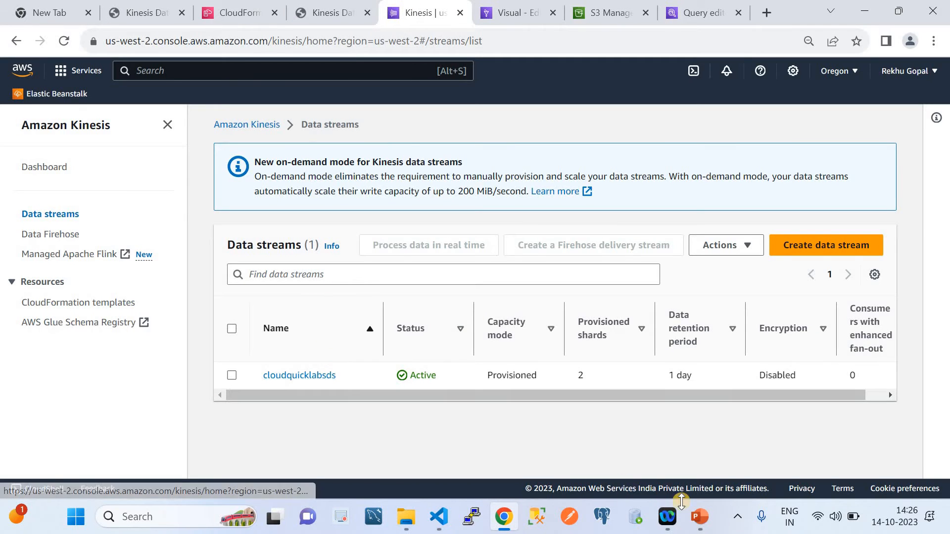
{"action": "left_click", "coordinate": [699, 517]}
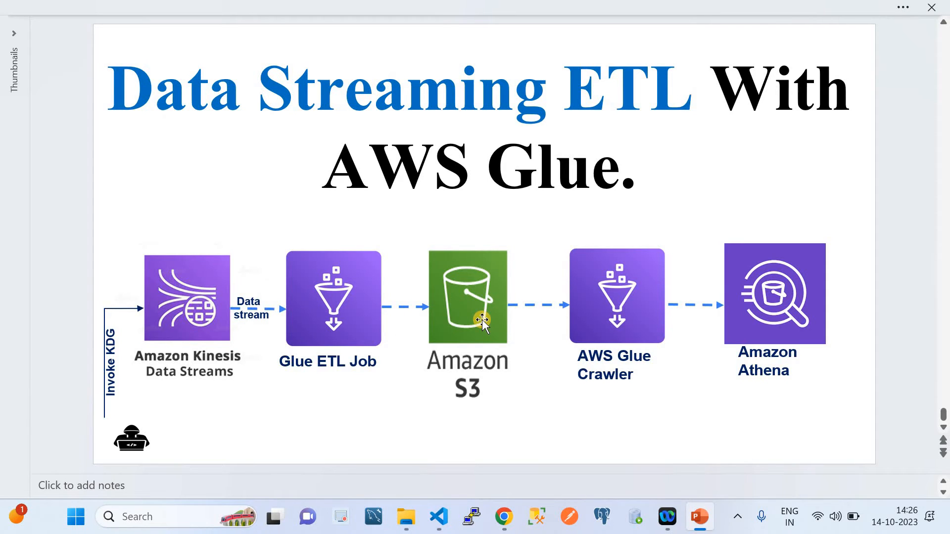
{"action": "left_click", "coordinate": [503, 525]}
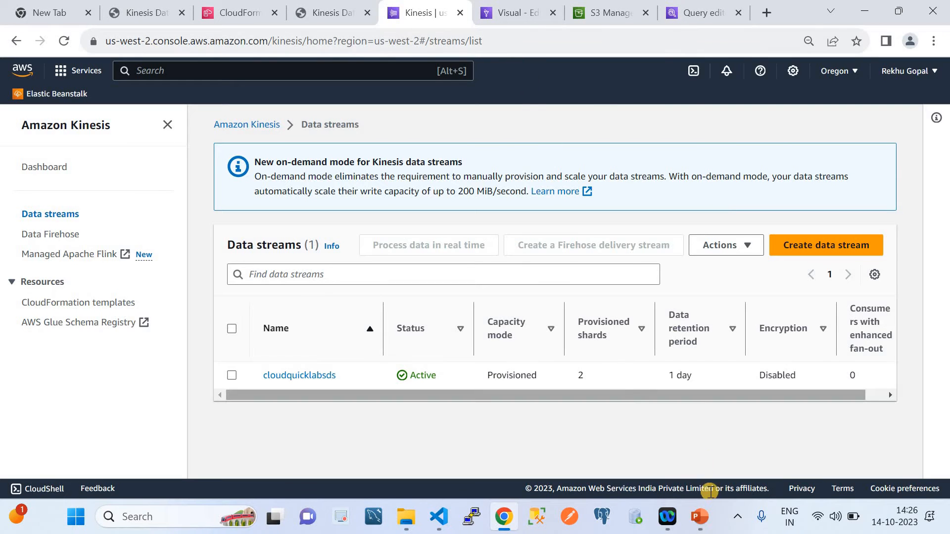
Refresh the S3 bucket list, open cloudquicklabsbucketds and refresh its objects to check for streamed output
{"action": "left_click", "coordinate": [596, 16]}
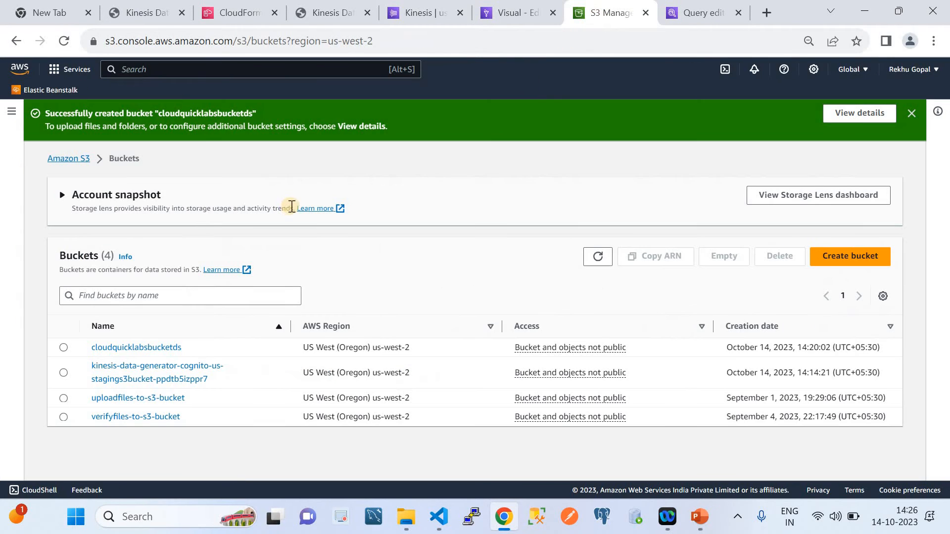
{"action": "left_click", "coordinate": [597, 257]}
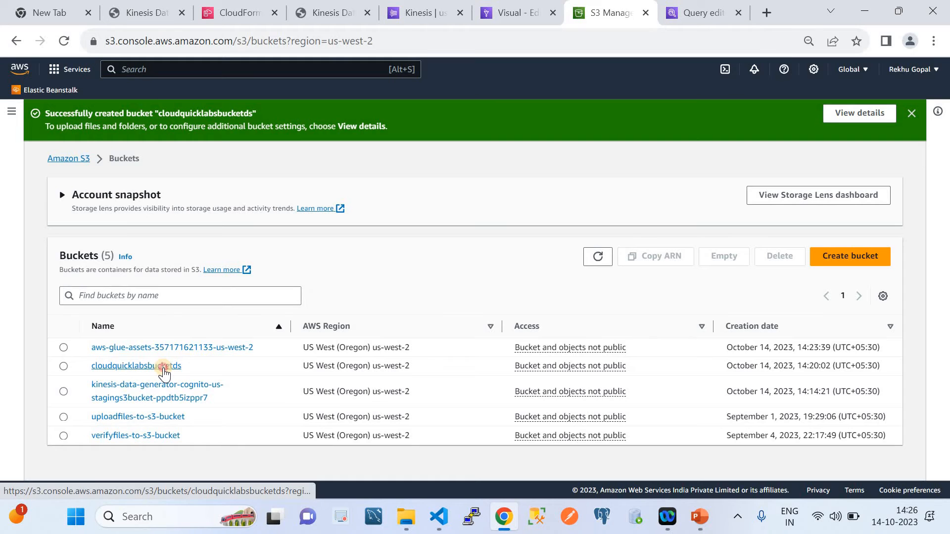
{"action": "left_click", "coordinate": [163, 366]}
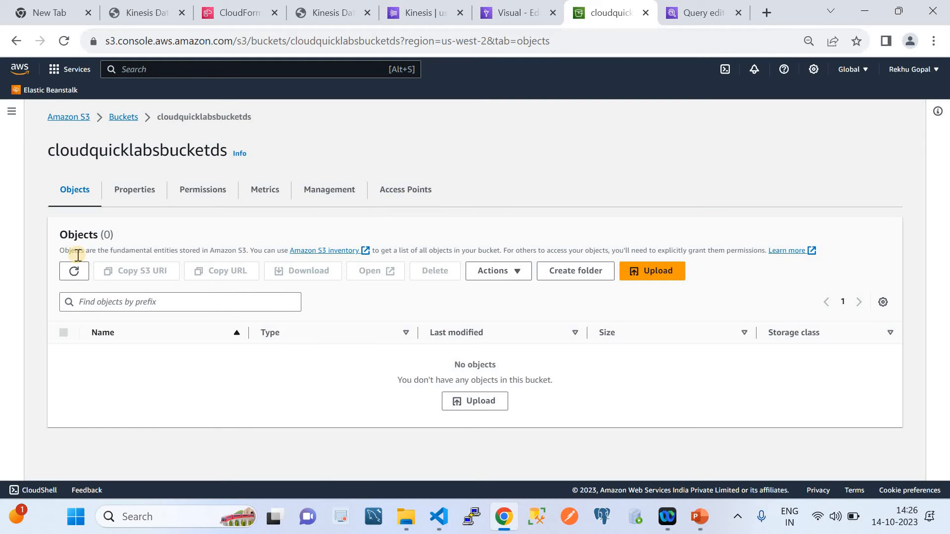
{"action": "left_click", "coordinate": [79, 269]}
{"action": "left_click", "coordinate": [81, 269]}
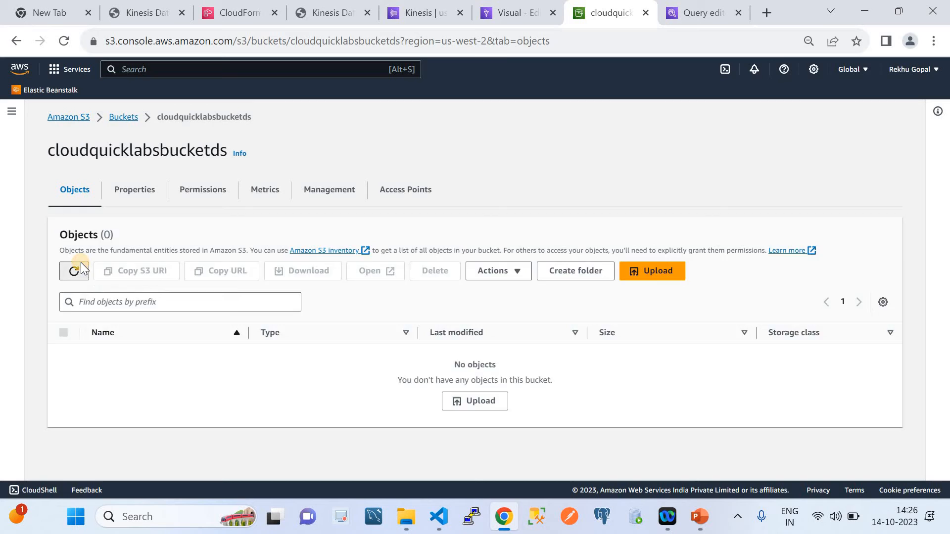
Reopen cloudquicklabsbucketds from the bucket list and refresh its objects again
{"action": "left_click", "coordinate": [126, 117]}
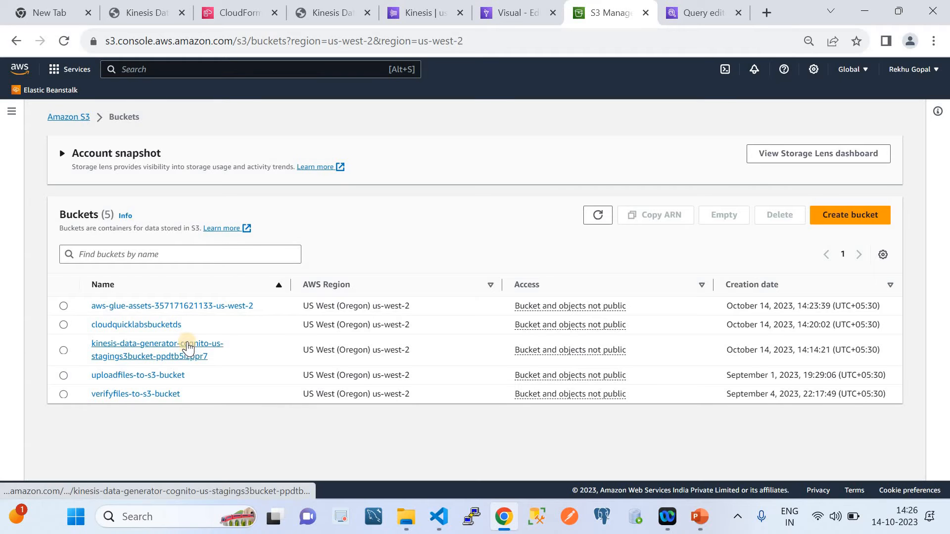
{"action": "left_click", "coordinate": [171, 325]}
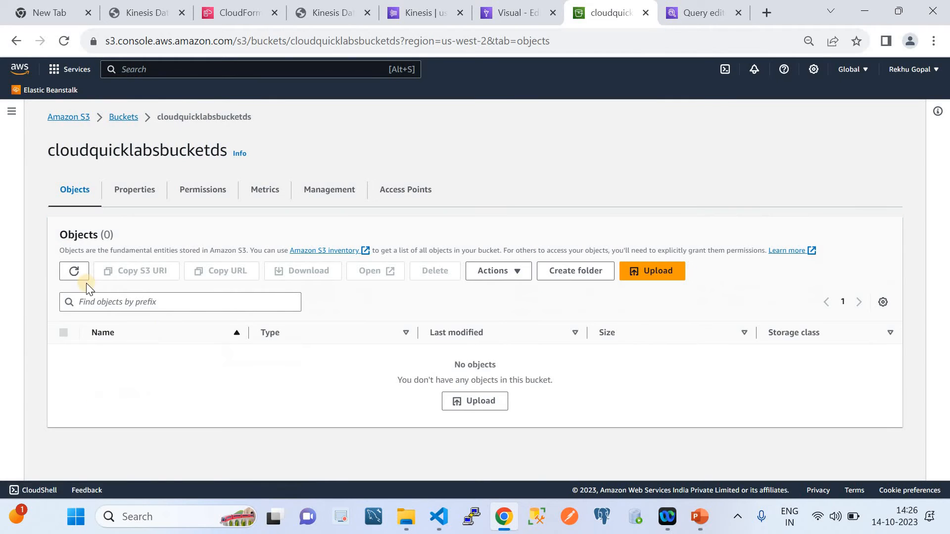
{"action": "left_click", "coordinate": [70, 270]}
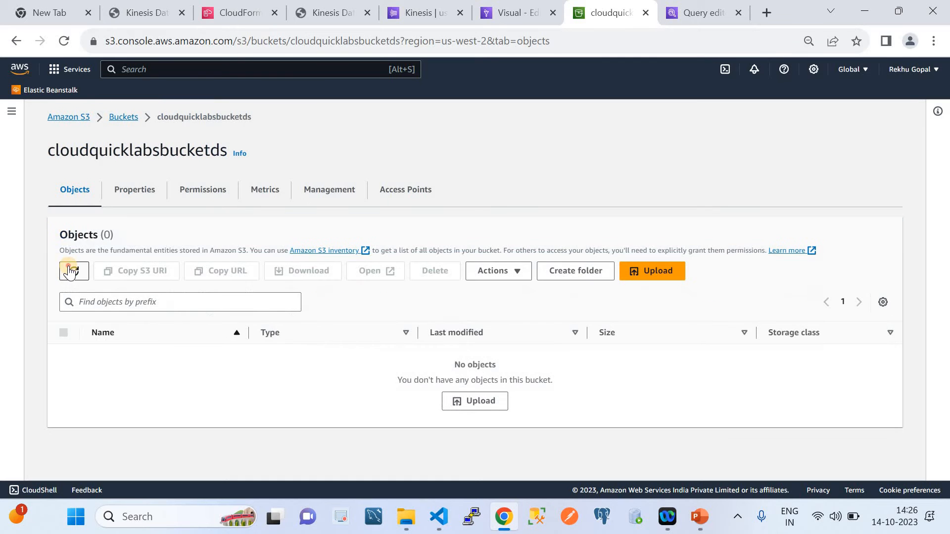
{"action": "left_click", "coordinate": [70, 270]}
Stop sending data from the Kinesis Data Generator and refresh the objects in the cloudquicklabsbucketds bucket
{"action": "left_click", "coordinate": [341, 11]}
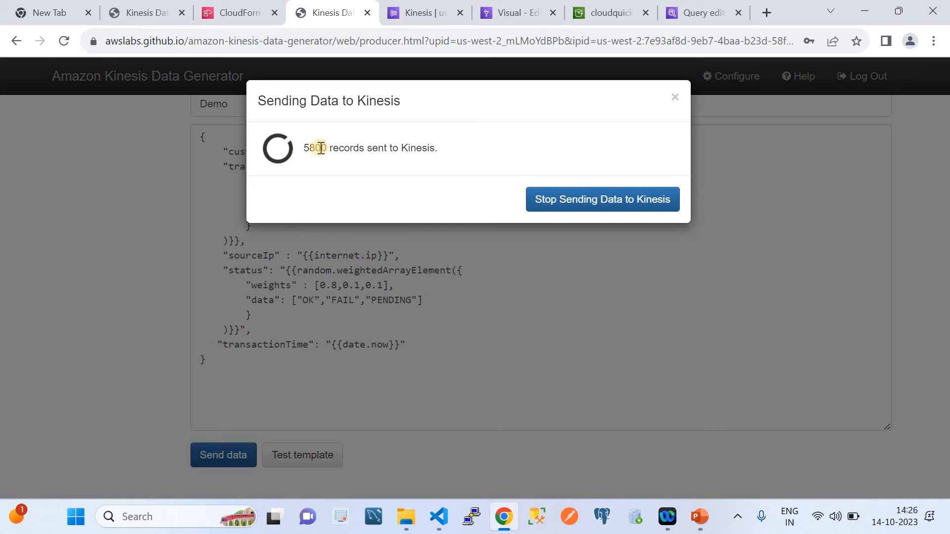
{"action": "left_click", "coordinate": [624, 195]}
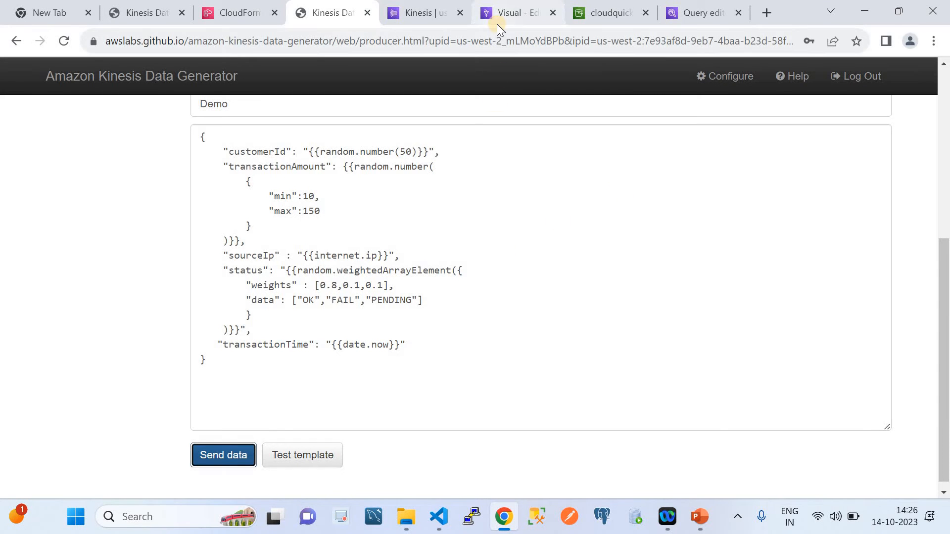
{"action": "left_click", "coordinate": [602, 19]}
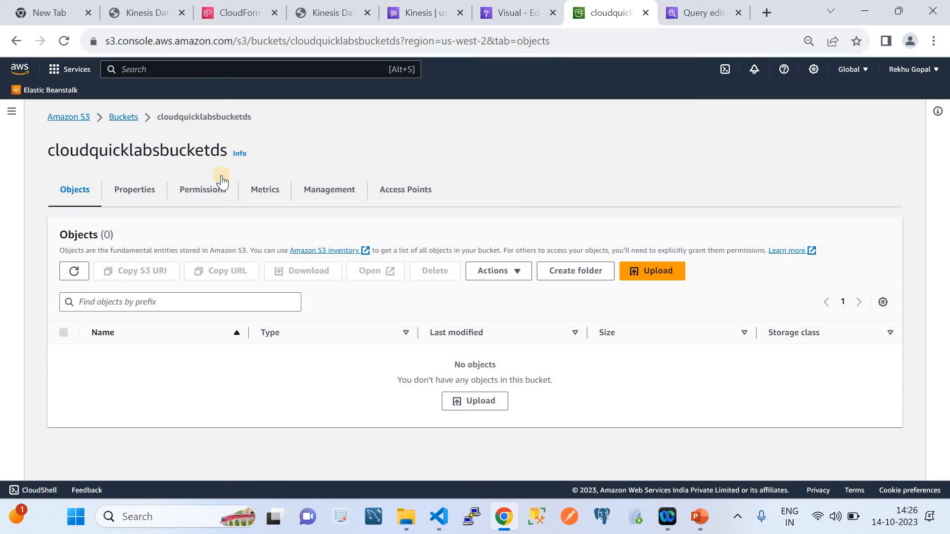
{"action": "left_click", "coordinate": [83, 270]}
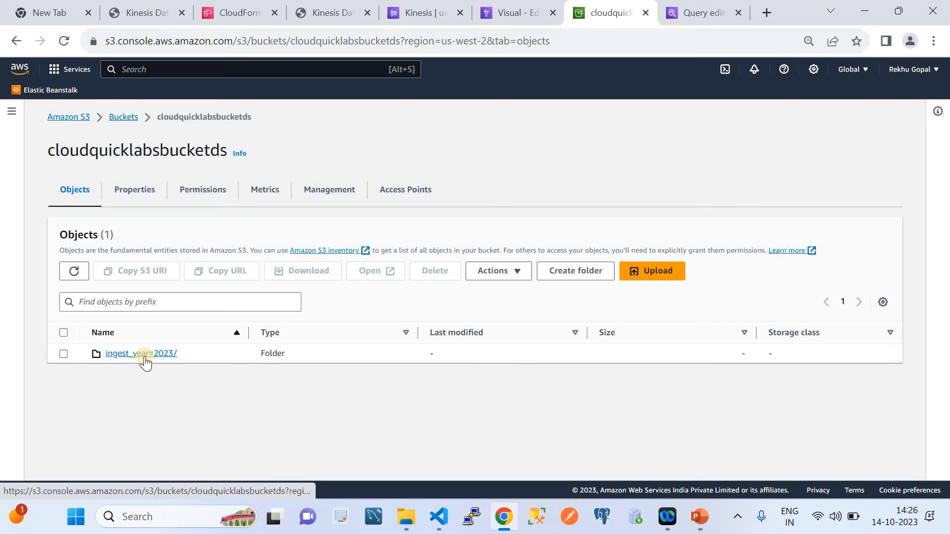
Reopen cloudquicklabsbucketds from the bucket list, examine the pipeline diagram in PowerPoint, and return to the bucket in Chrome
{"action": "left_click", "coordinate": [128, 120]}
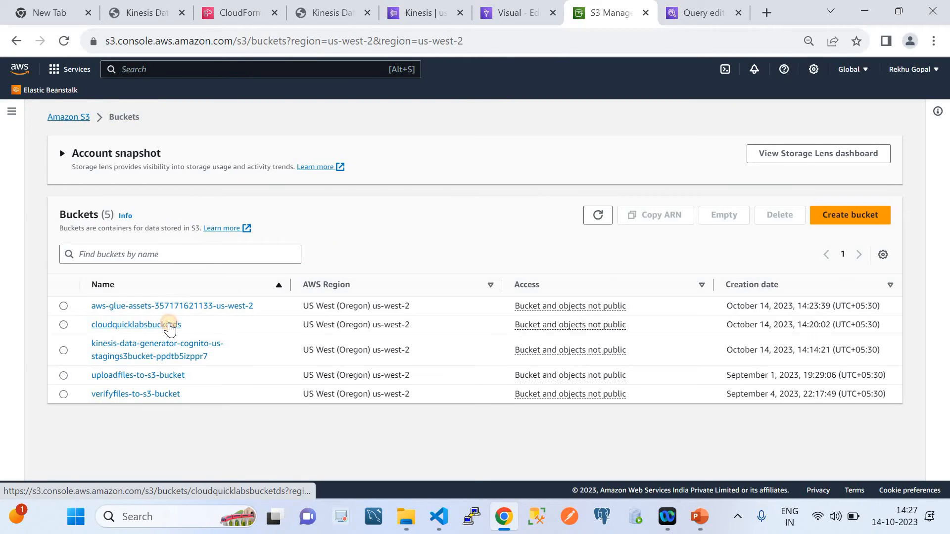
{"action": "left_click", "coordinate": [169, 324]}
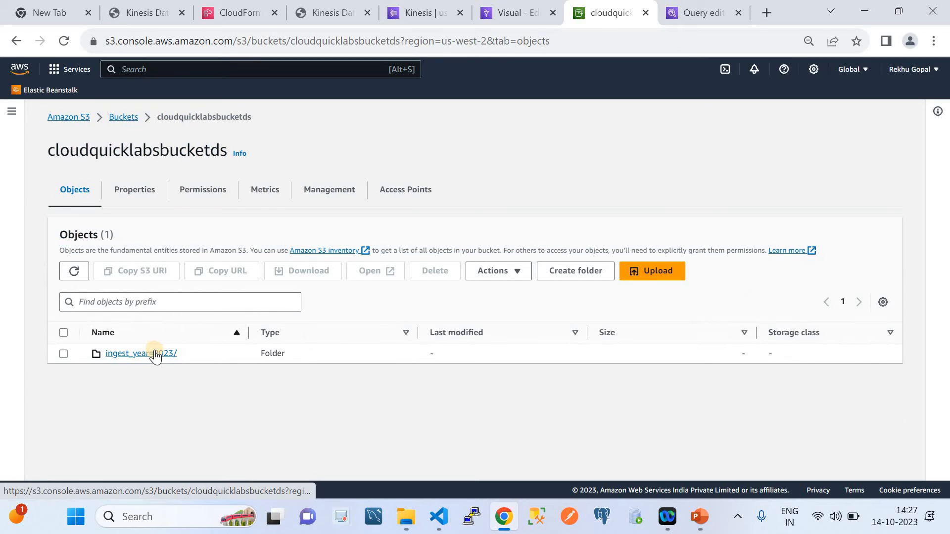
{"action": "left_click", "coordinate": [703, 523]}
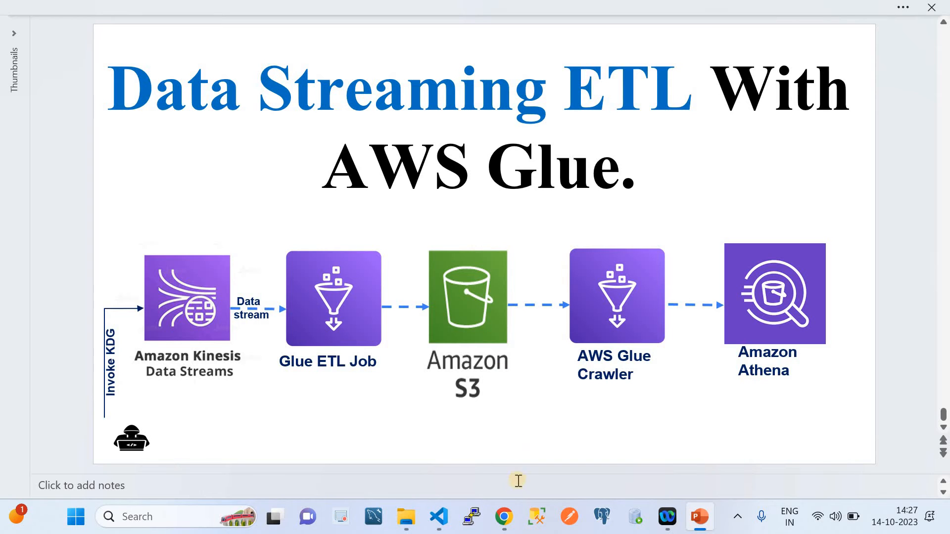
{"action": "left_click", "coordinate": [504, 517]}
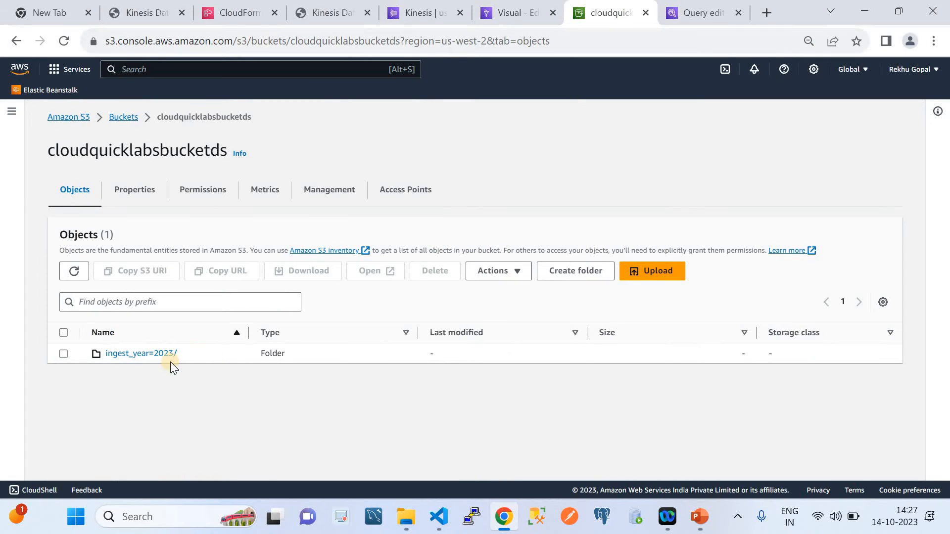
Try twice to view the contents of the ingest_year=2023/ folder, returning to the bucket's object list each time
{"action": "left_click", "coordinate": [143, 354]}
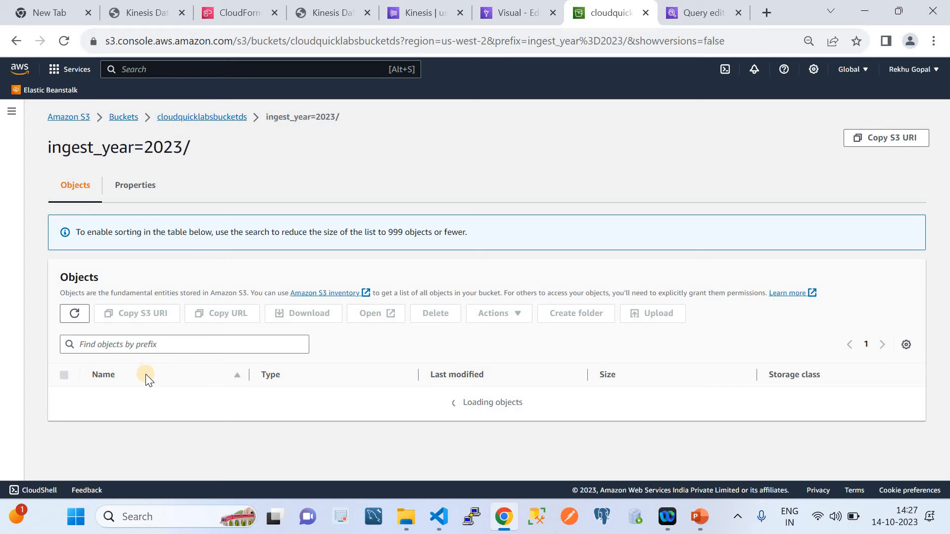
{"action": "left_click", "coordinate": [207, 118]}
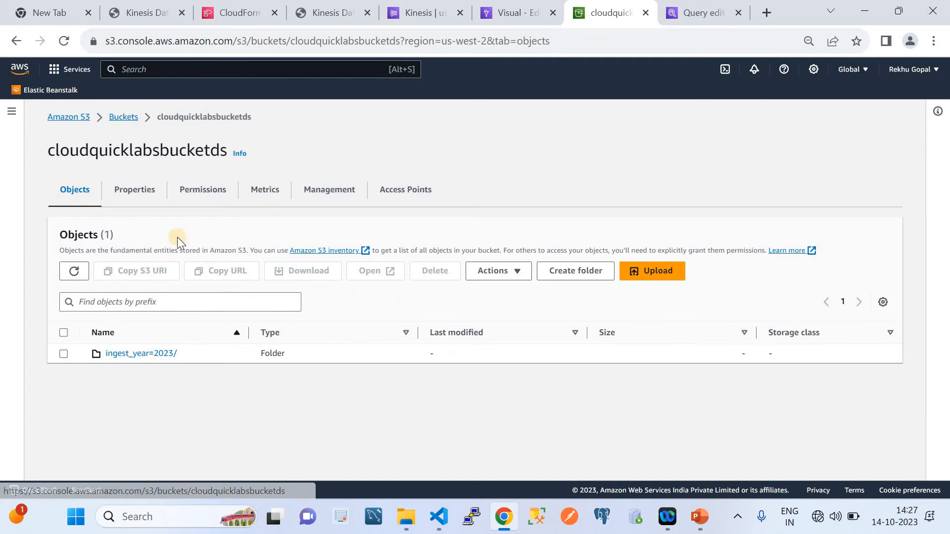
{"action": "left_click", "coordinate": [158, 350]}
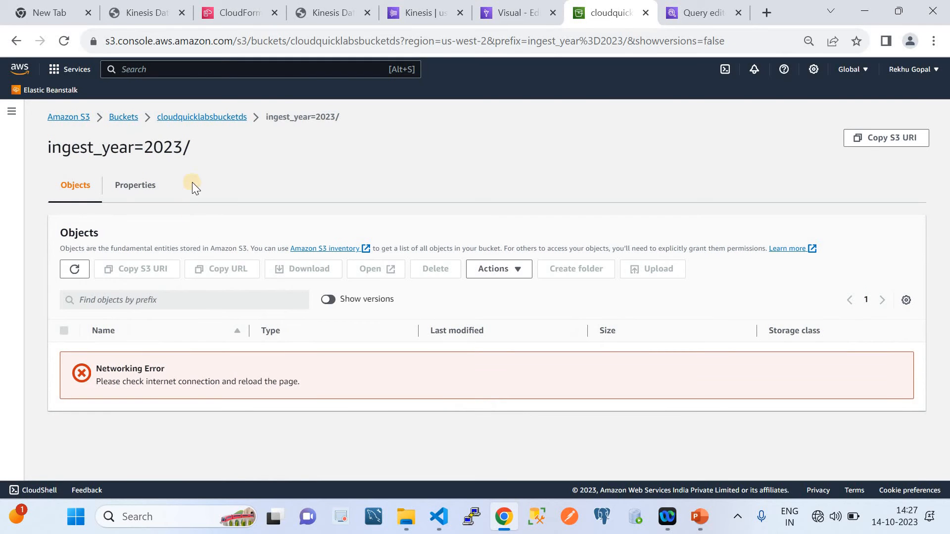
{"action": "left_click", "coordinate": [182, 118]}
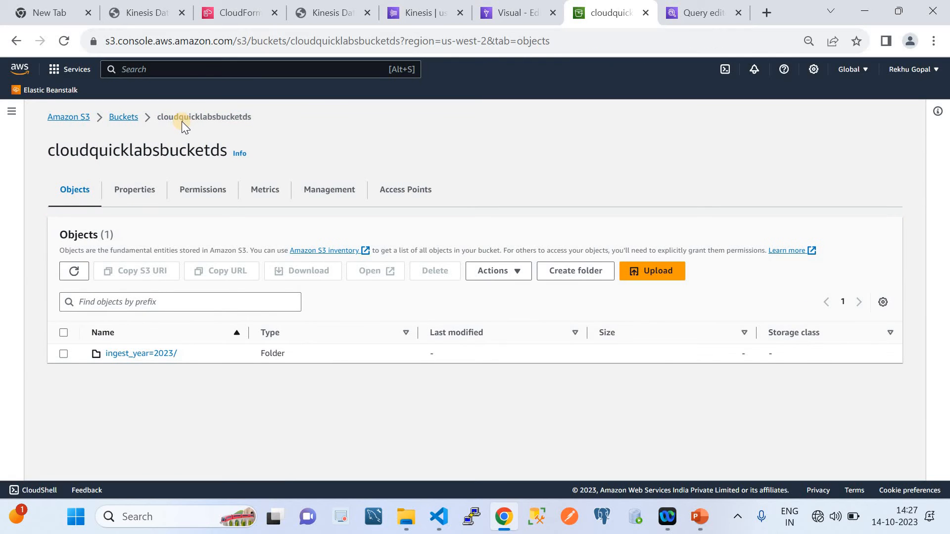
Refresh the bucket's objects and browse through ingest_year=2023/, ingest_month=10/ and ingest_day=14/ to the files in ingest_hour=08/
{"action": "left_click", "coordinate": [74, 272]}
{"action": "left_click", "coordinate": [156, 354]}
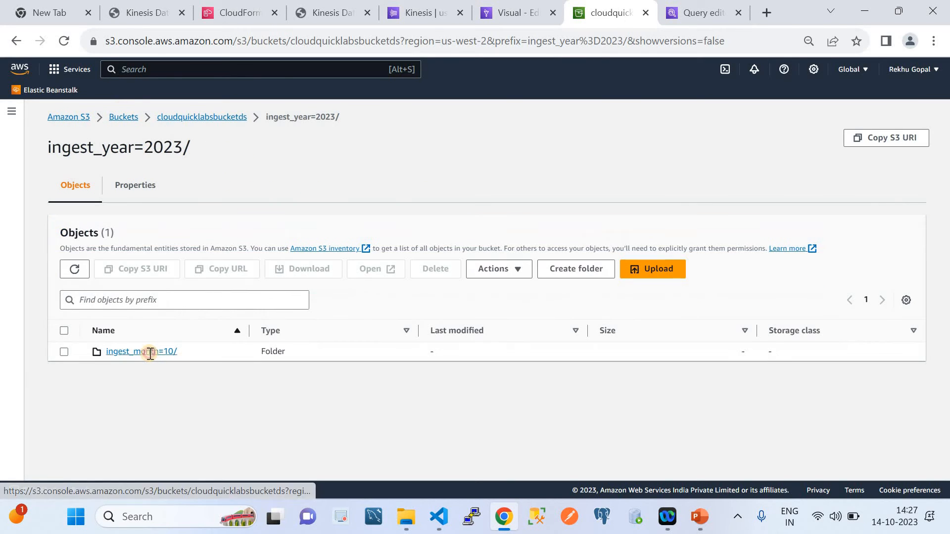
{"action": "left_click", "coordinate": [149, 352]}
{"action": "left_click", "coordinate": [148, 353]}
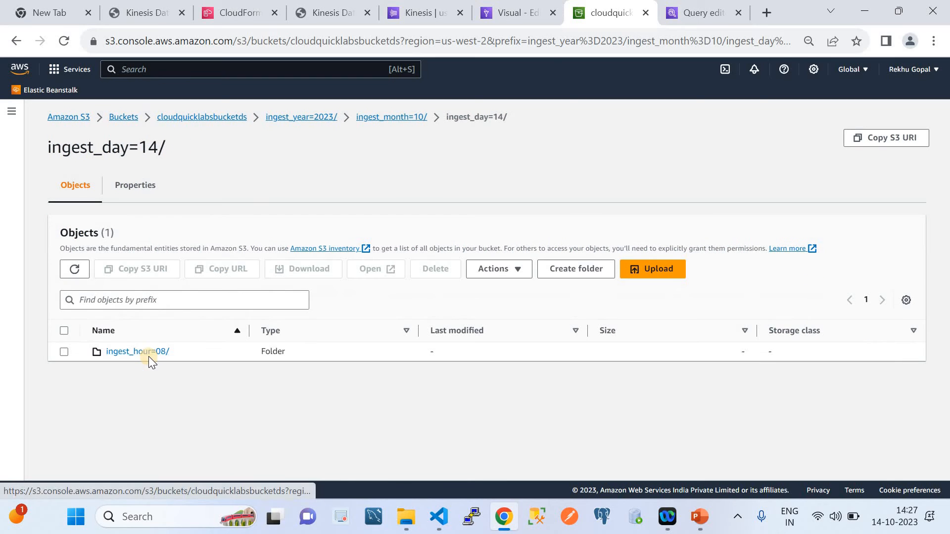
{"action": "left_click", "coordinate": [147, 352]}
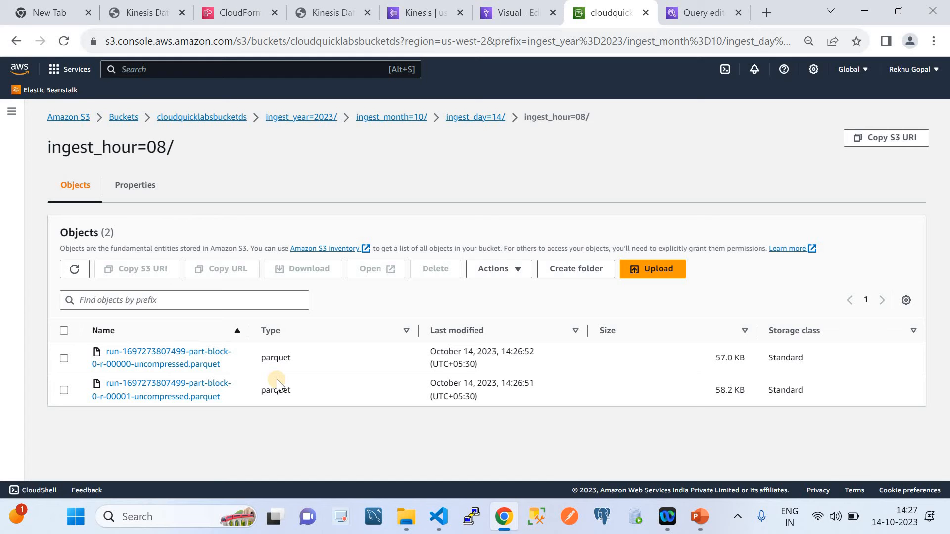
Switch to PowerPoint to examine the data streaming ETL pipeline diagram, and return to Chrome
{"action": "left_click", "coordinate": [695, 516]}
{"action": "left_click", "coordinate": [696, 517]}
{"action": "left_click", "coordinate": [696, 517]}
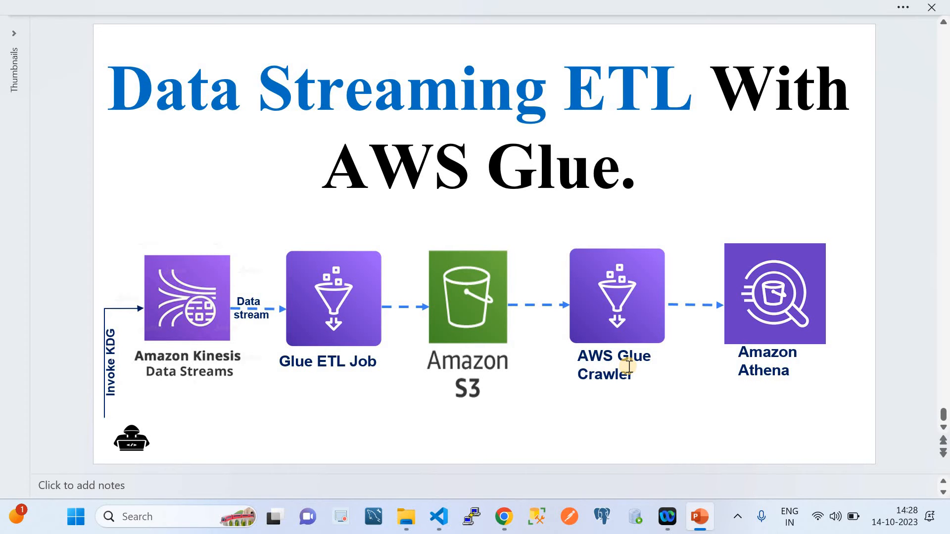
{"action": "left_click", "coordinate": [509, 516]}
Return to the AWS Glue console and open the Data Catalog's Crawlers page
{"action": "left_click", "coordinate": [512, 13]}
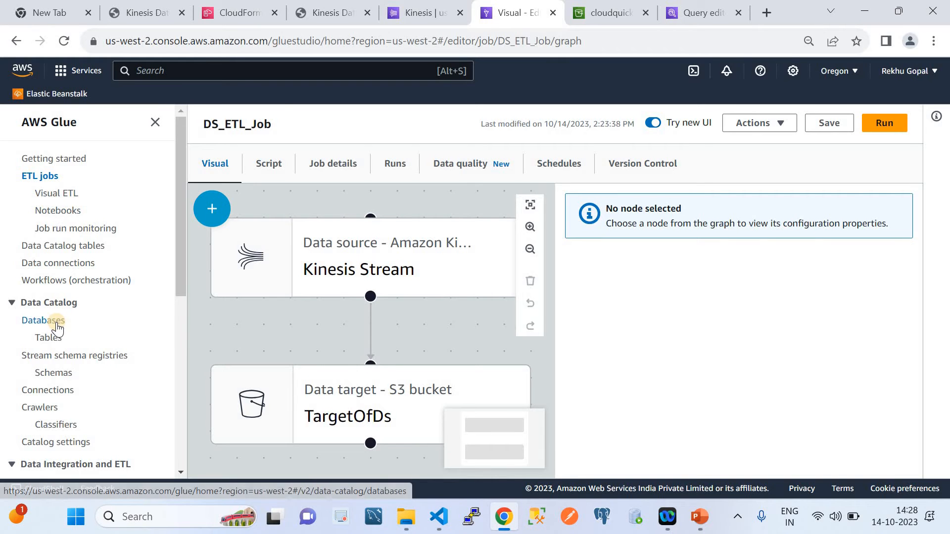
{"action": "scroll", "coordinate": [57, 321], "scroll_direction": "down", "scroll_amount": 3}
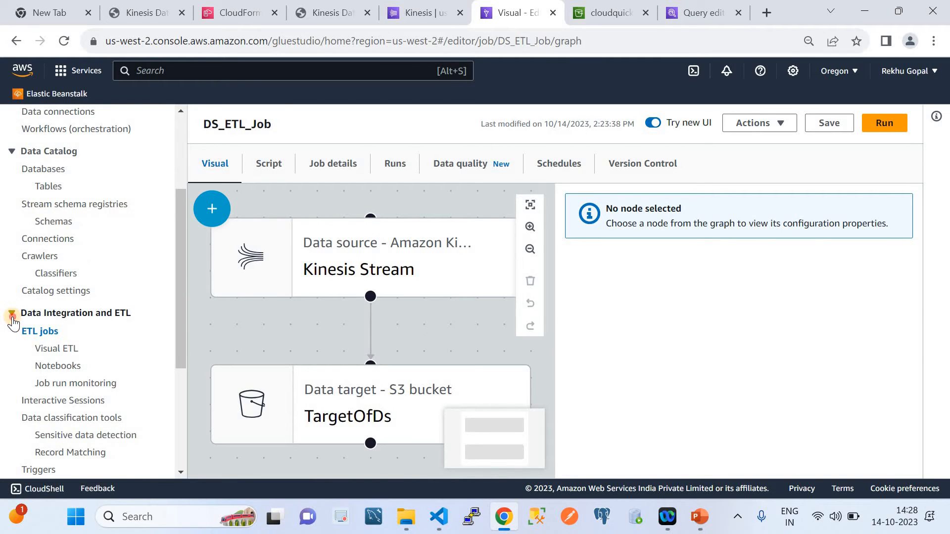
{"action": "left_click", "coordinate": [12, 319]}
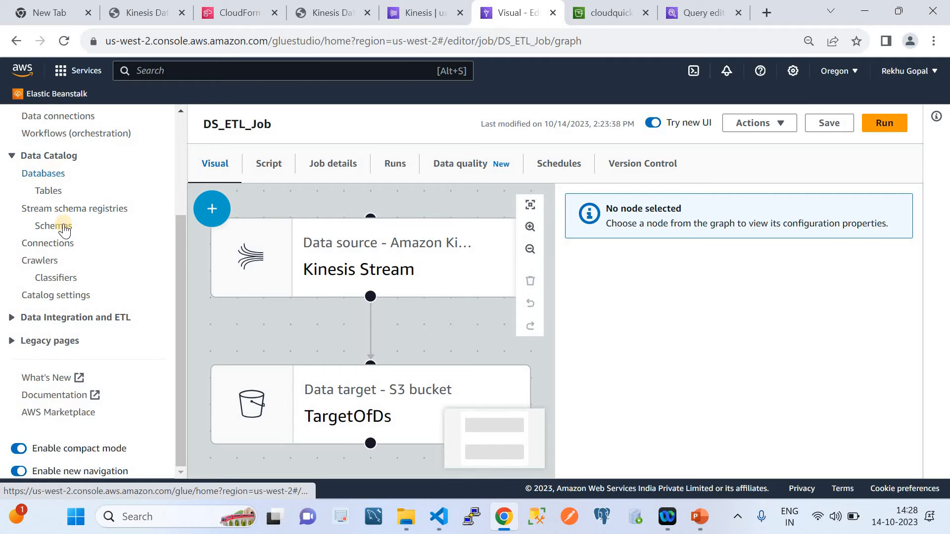
{"action": "left_click", "coordinate": [44, 264]}
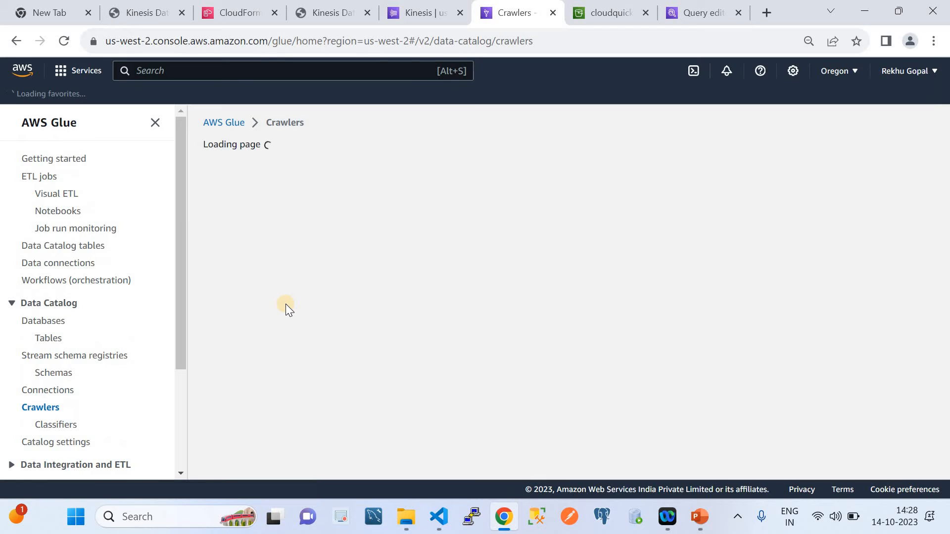
Start sending the Demo template records from the Kinesis Data Generator again, and return the S3 console to the bucket list
{"action": "left_click", "coordinate": [337, 14]}
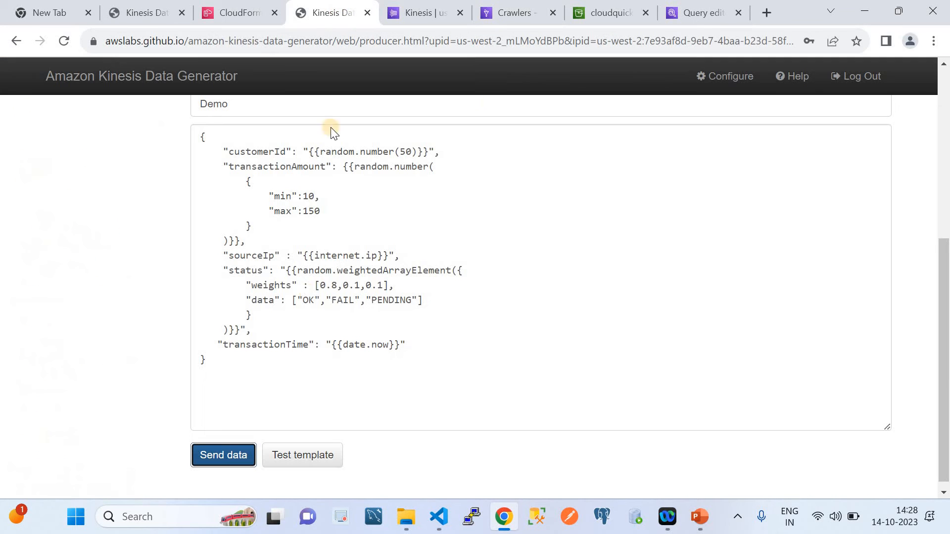
{"action": "left_click", "coordinate": [236, 454]}
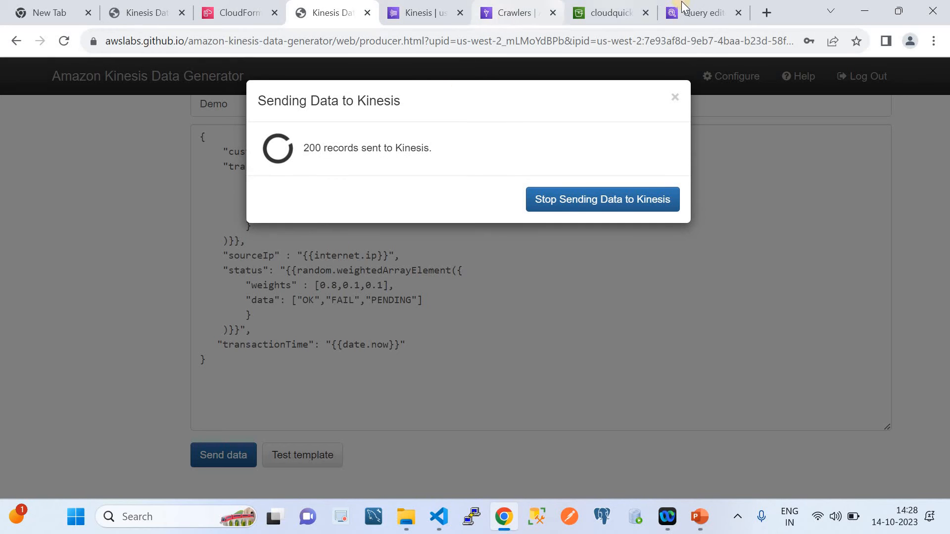
{"action": "left_click", "coordinate": [599, 10]}
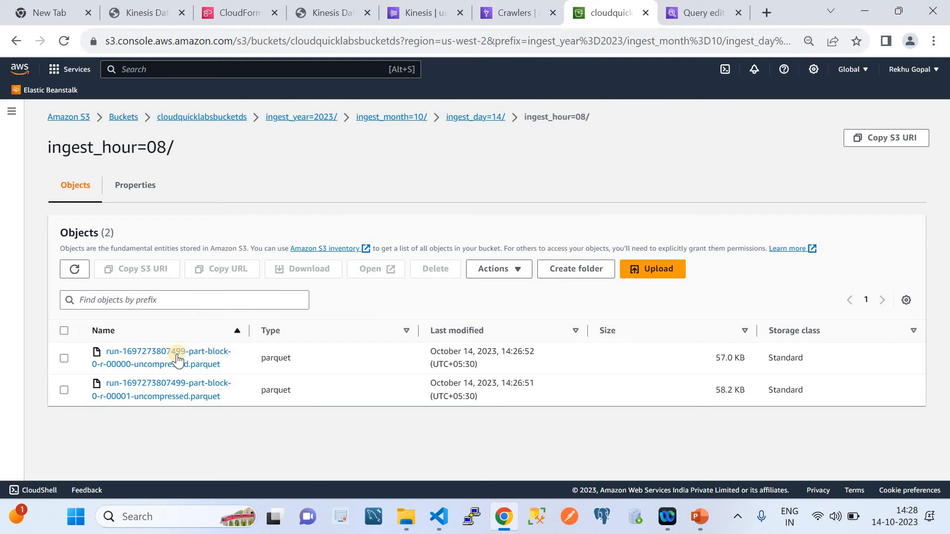
{"action": "left_click", "coordinate": [128, 117]}
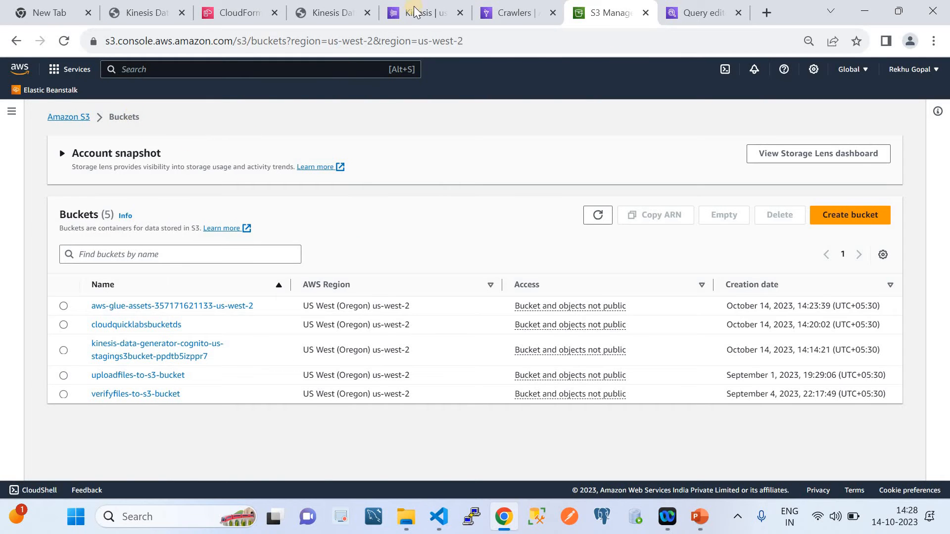
Start a new Glue crawler named DemoCrawler and continue to its data sources
{"action": "left_click", "coordinate": [498, 14]}
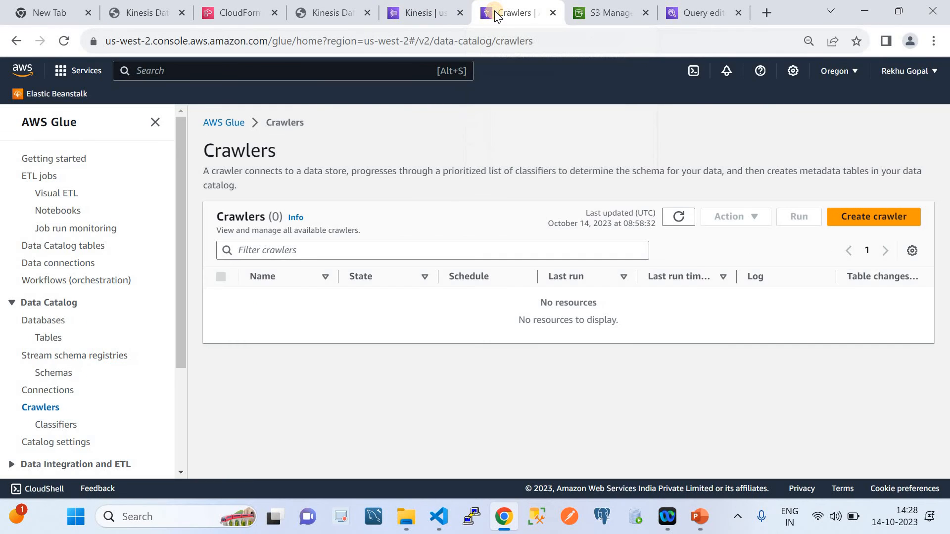
{"action": "left_click", "coordinate": [842, 224]}
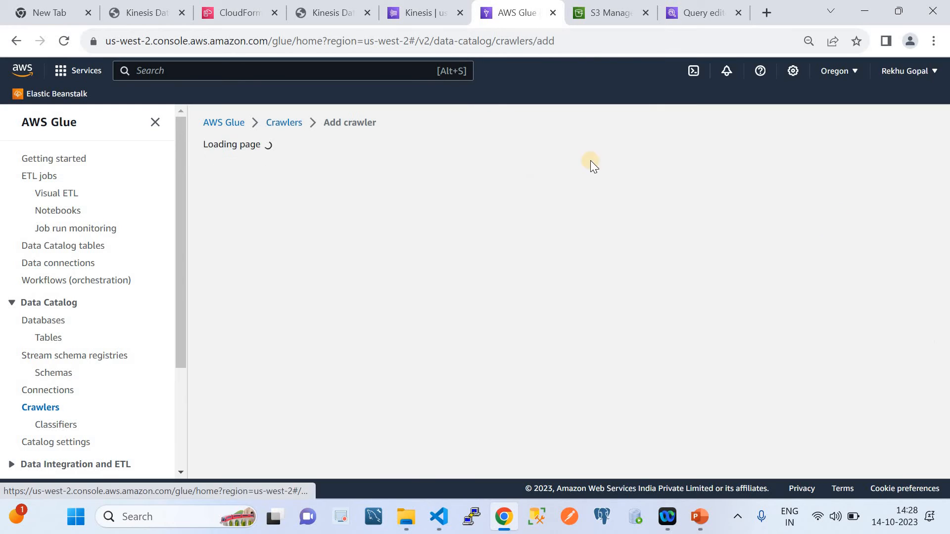
{"action": "left_click", "coordinate": [448, 234]}
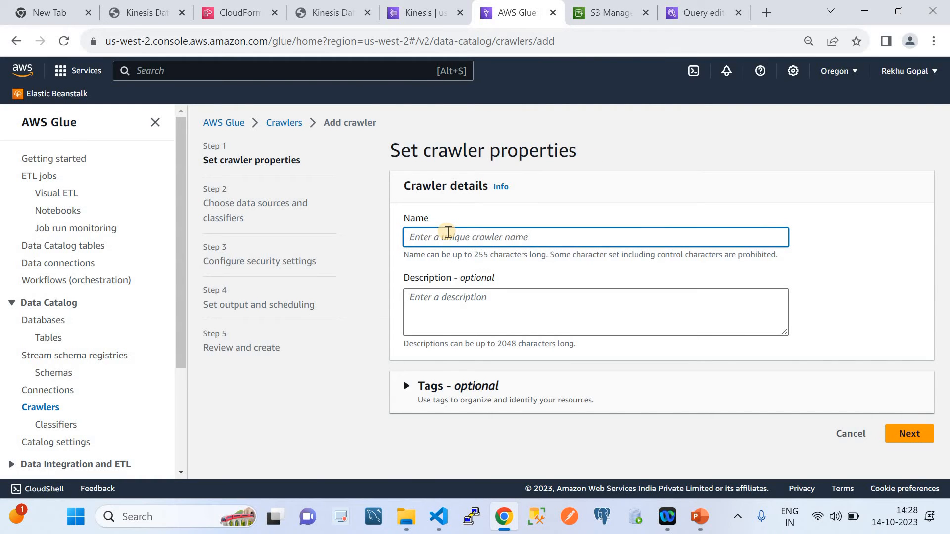
{"action": "type", "text": "DemoCrawler"}
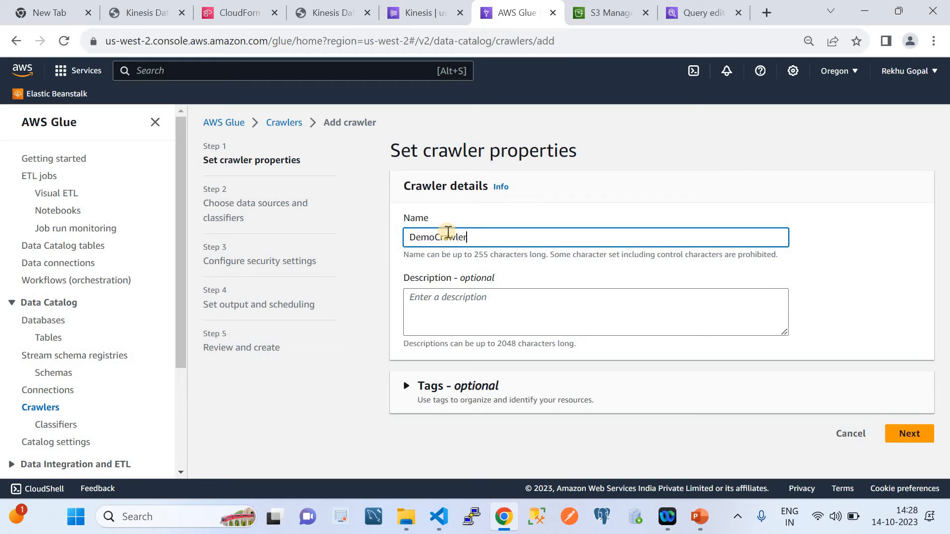
{"action": "left_click", "coordinate": [902, 435]}
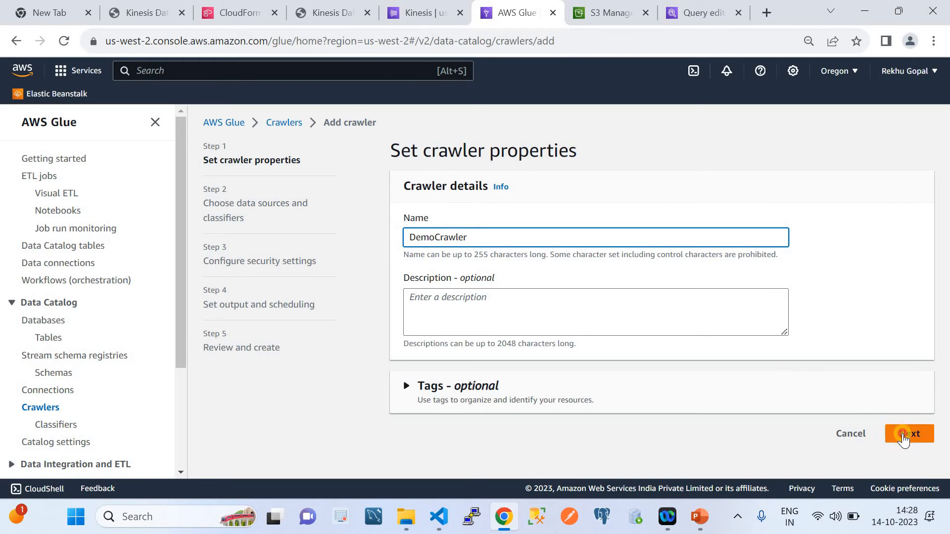
Add the cloudquicklabsbucketds bucket as the crawler's S3 data source with path s3://cloudquicklabsbucketds/ and continue to the security settings
{"action": "scroll", "coordinate": [605, 287], "scroll_direction": "down", "scroll_amount": 1}
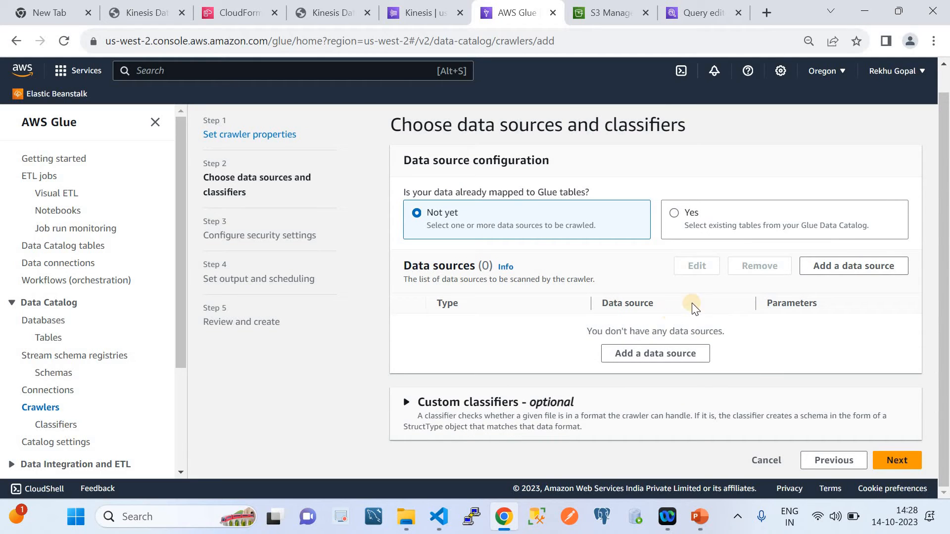
{"action": "left_click", "coordinate": [837, 266]}
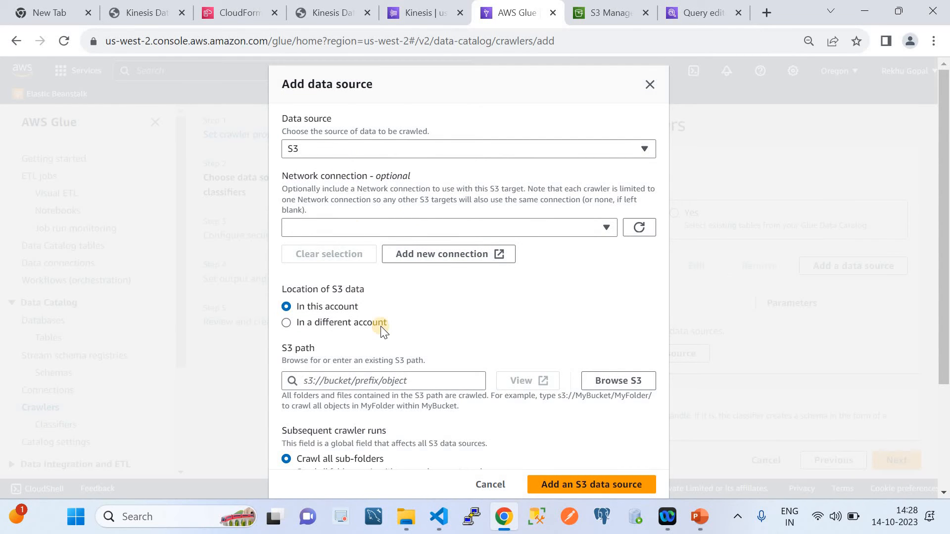
{"action": "left_click", "coordinate": [608, 379]}
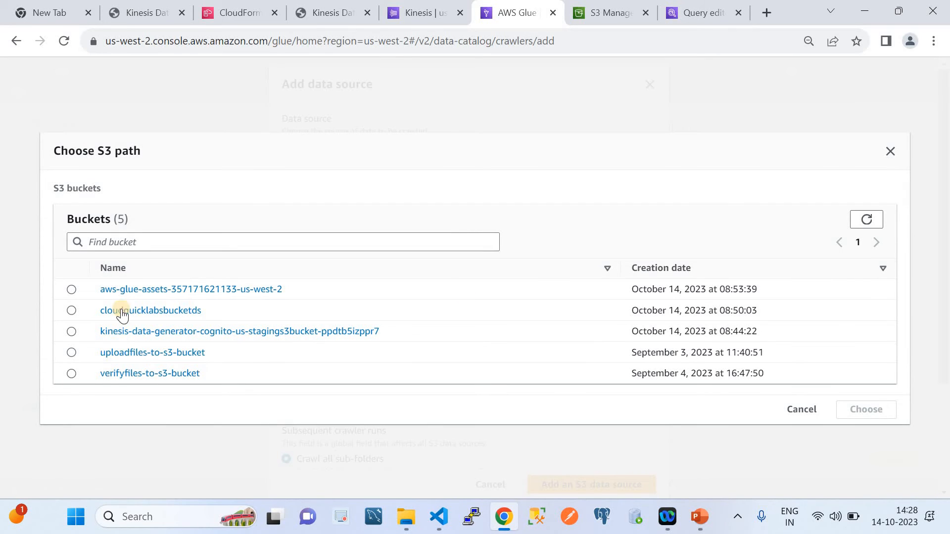
{"action": "left_click", "coordinate": [72, 311]}
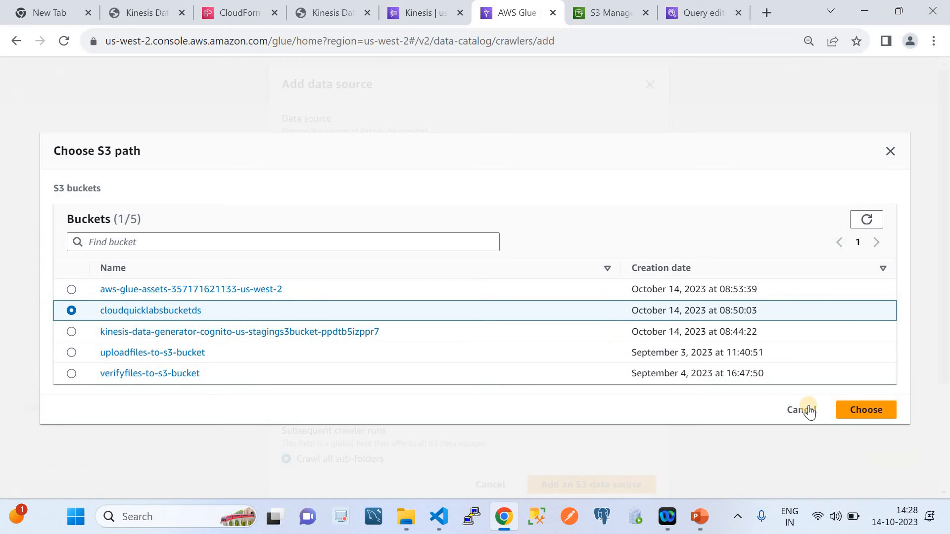
{"action": "left_click", "coordinate": [849, 411]}
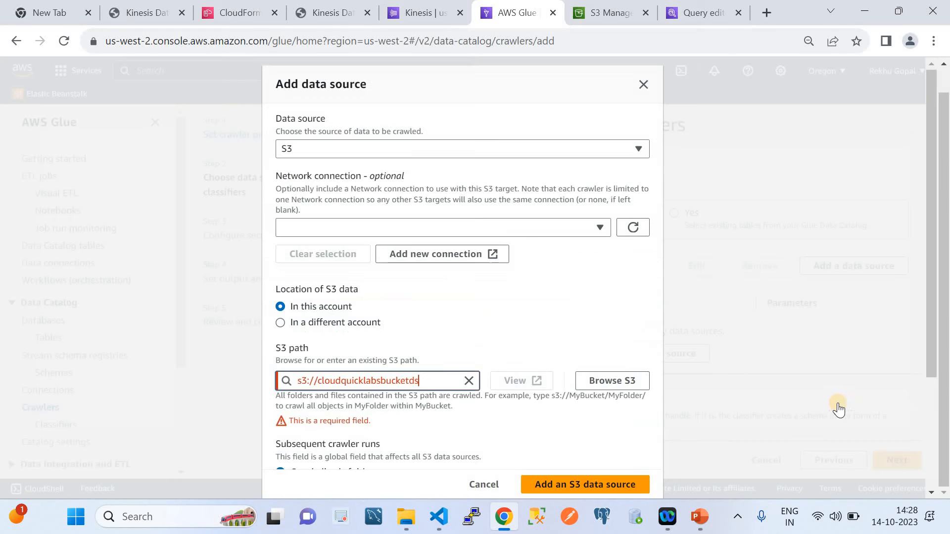
{"action": "left_click", "coordinate": [431, 385]}
{"action": "type", "text": "/"}
{"action": "scroll", "coordinate": [340, 312], "scroll_direction": "down", "scroll_amount": 3}
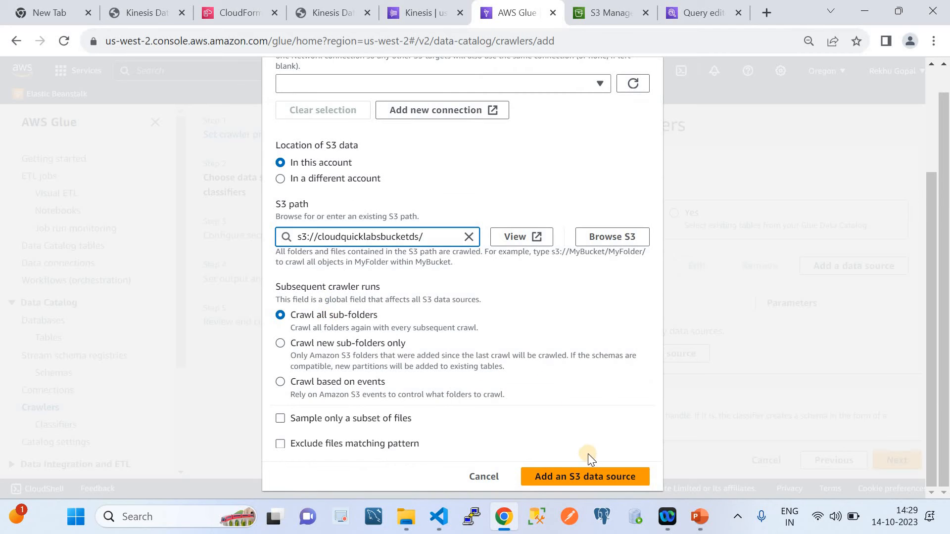
{"action": "left_click", "coordinate": [588, 476]}
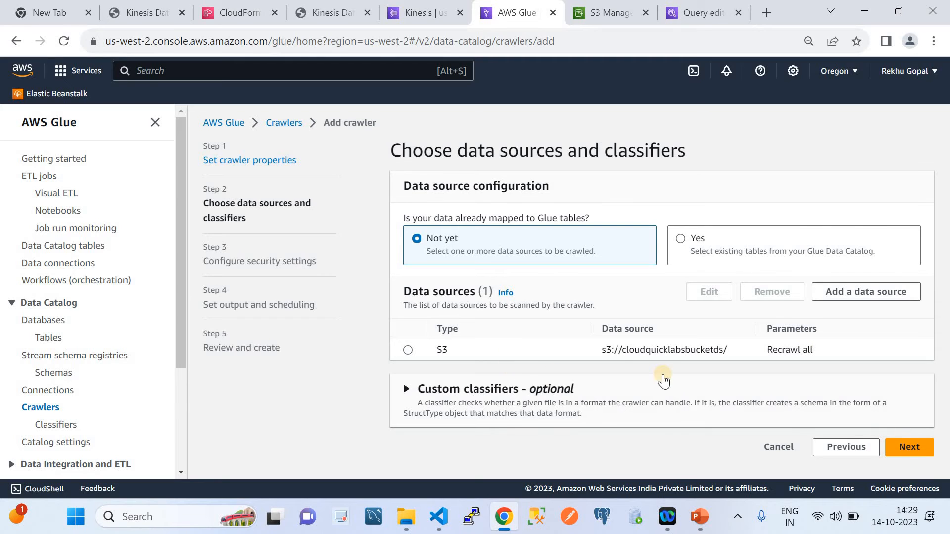
{"action": "left_click", "coordinate": [905, 450]}
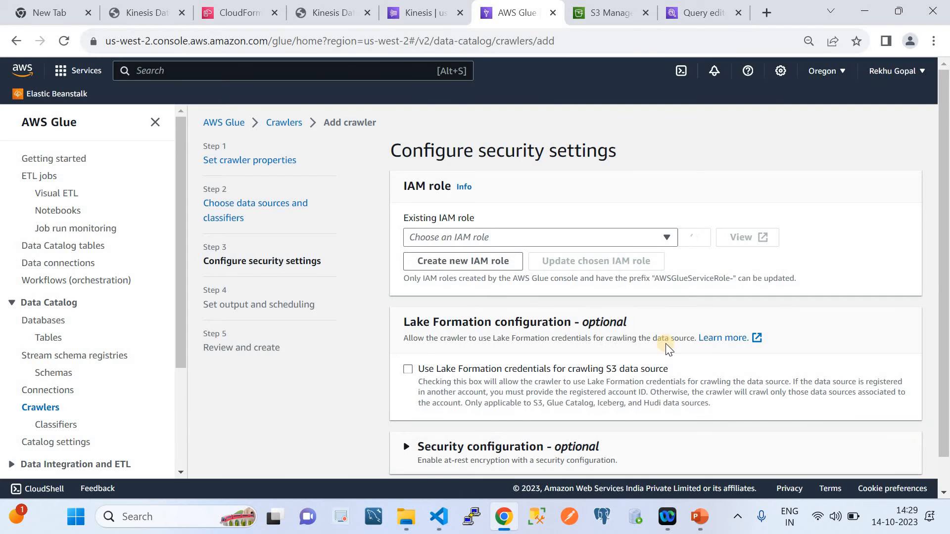
Assign the existing IAM role ETLlambdaAccessRole to the crawler and continue to the output settings
{"action": "left_click", "coordinate": [503, 235]}
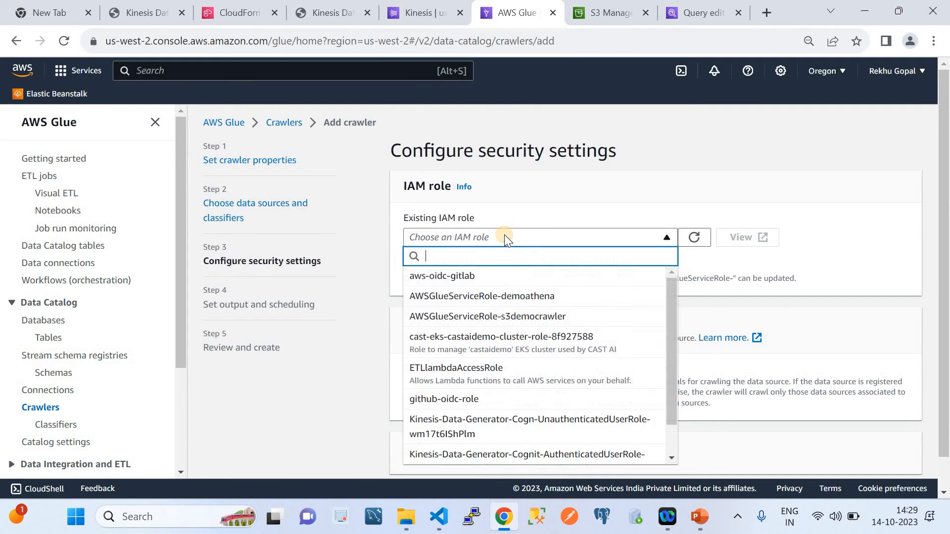
{"action": "left_click", "coordinate": [497, 378]}
{"action": "scroll", "coordinate": [496, 379], "scroll_direction": "down", "scroll_amount": 1}
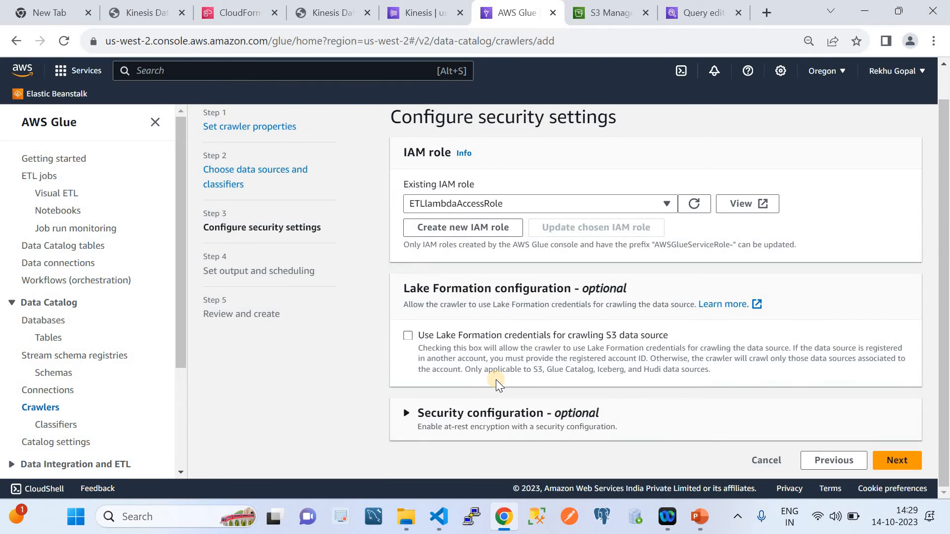
{"action": "left_click", "coordinate": [897, 461]}
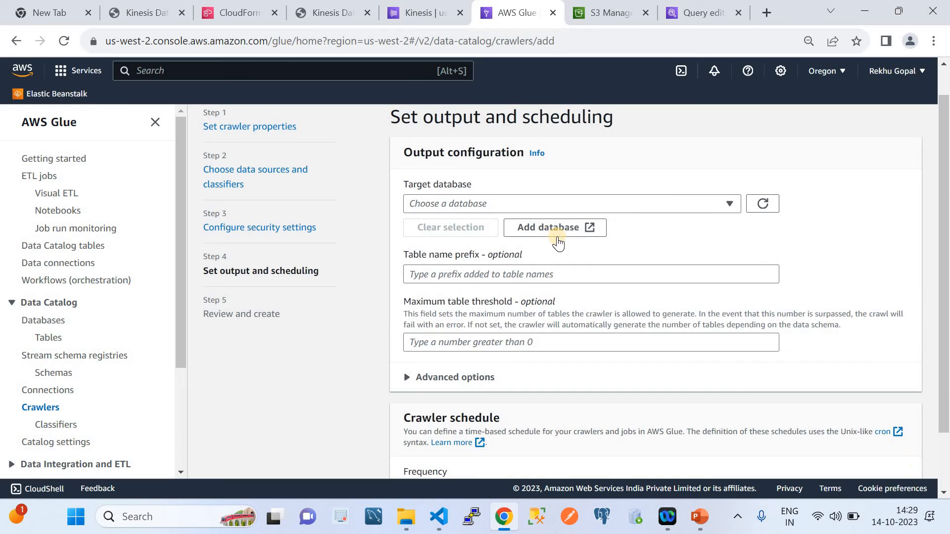
Set the crawler's target database to cloudquicklabsdemodb and its table name prefix to parquet_
{"action": "left_click", "coordinate": [456, 203]}
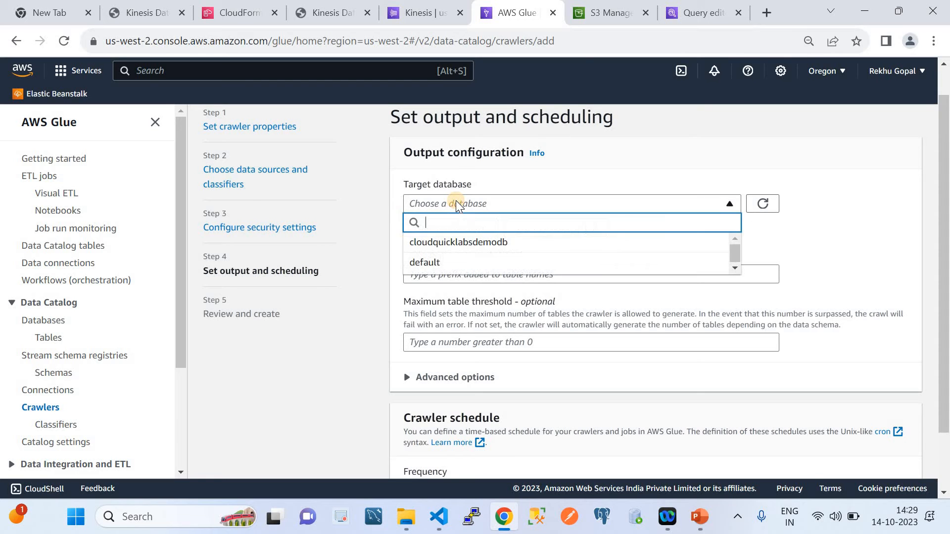
{"action": "left_click", "coordinate": [468, 247]}
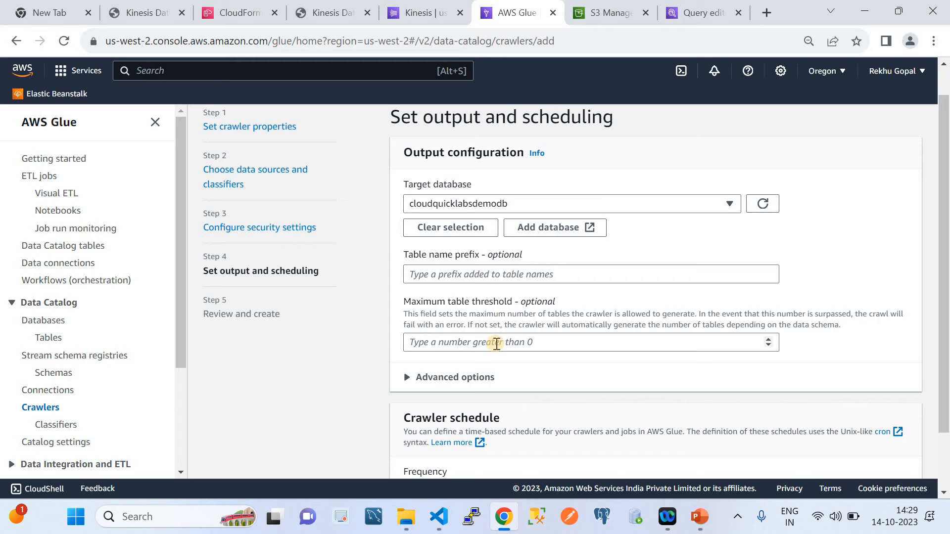
{"action": "left_click", "coordinate": [460, 275]}
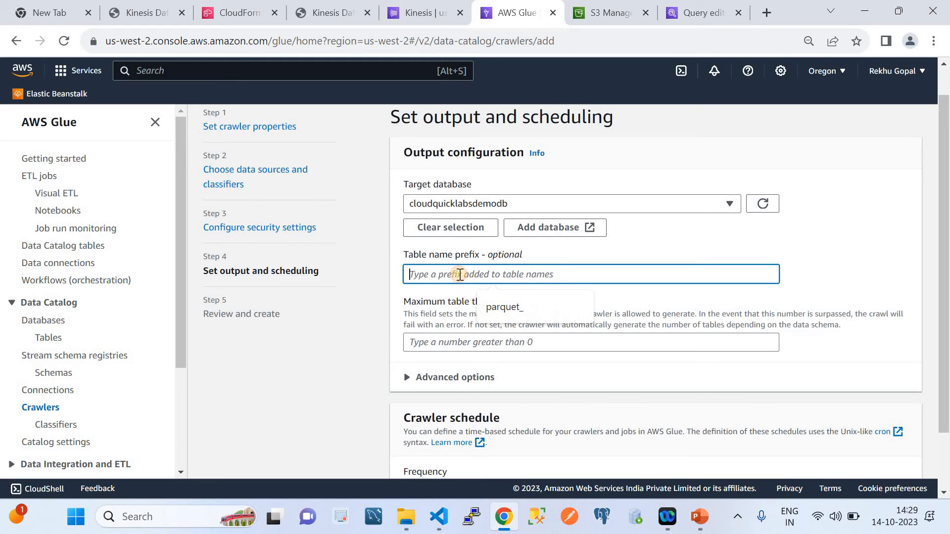
{"action": "left_click", "coordinate": [512, 304]}
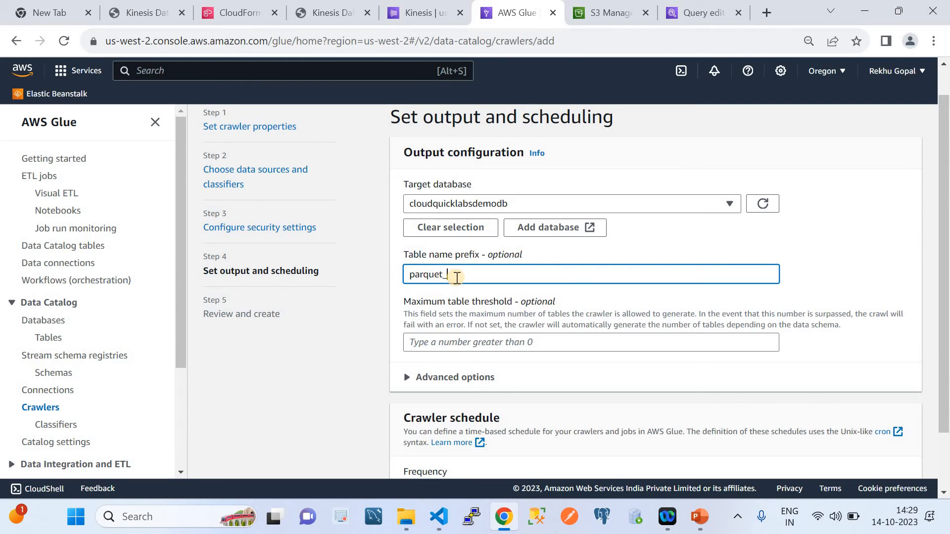
{"action": "scroll", "coordinate": [492, 340], "scroll_direction": "down", "scroll_amount": 1}
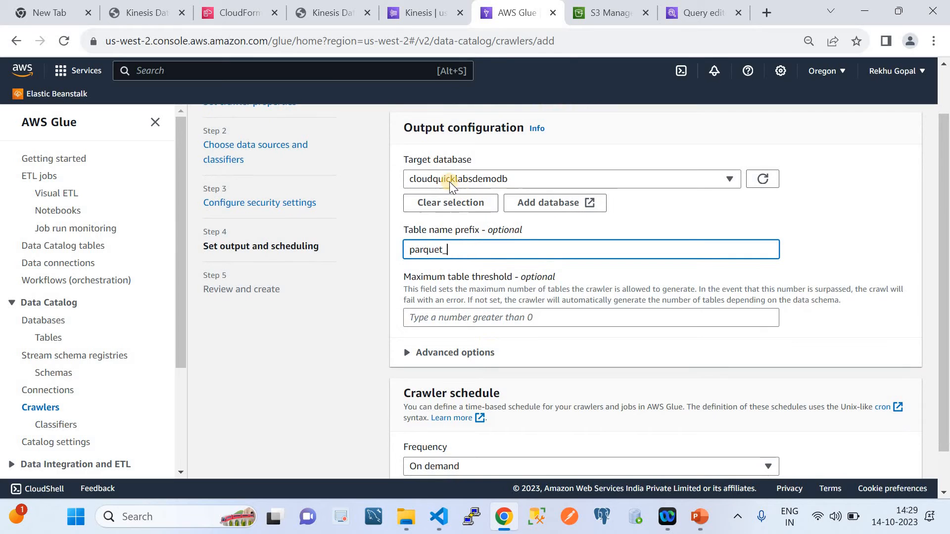
{"action": "scroll", "coordinate": [487, 296], "scroll_direction": "down", "scroll_amount": 1}
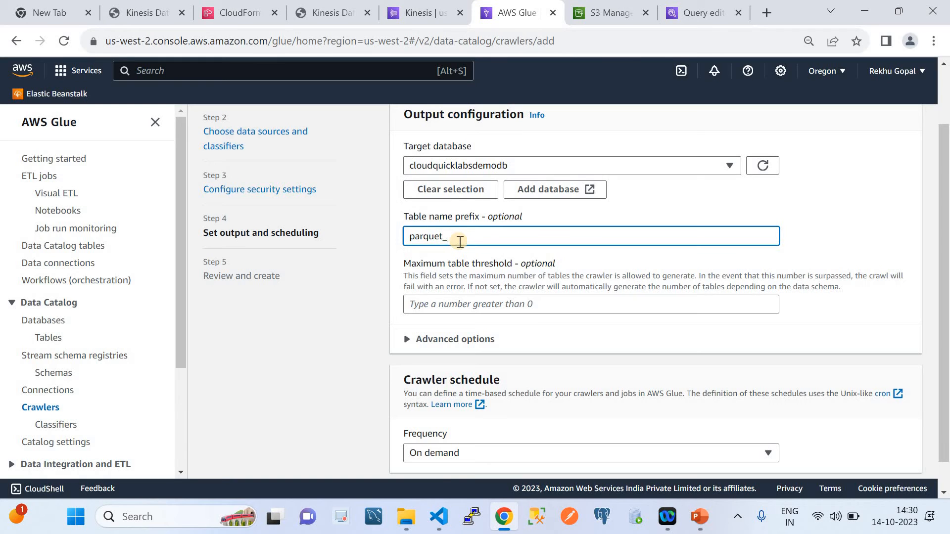
{"action": "scroll", "coordinate": [574, 338], "scroll_direction": "down", "scroll_amount": 1}
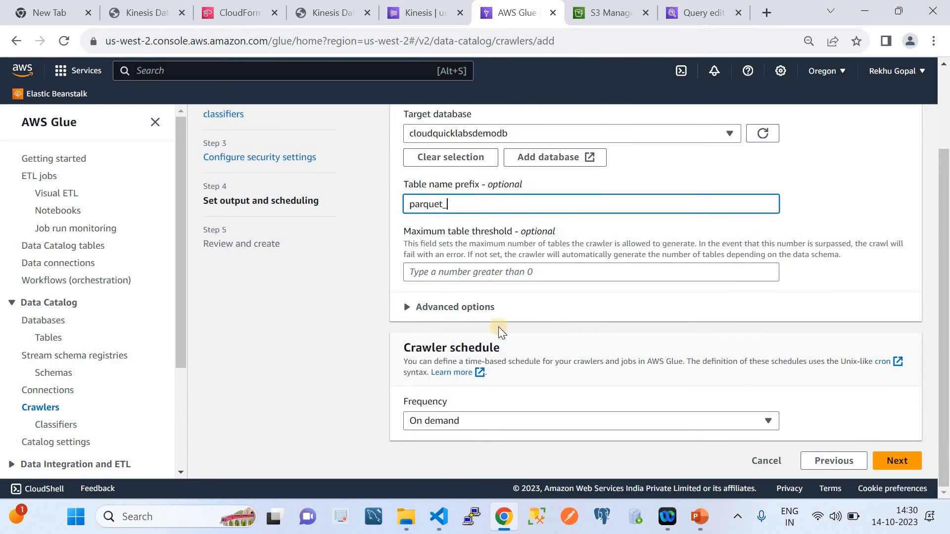
Create DemoCrawler from the reviewed settings and refresh the list of Glue crawlers
{"action": "left_click", "coordinate": [898, 461]}
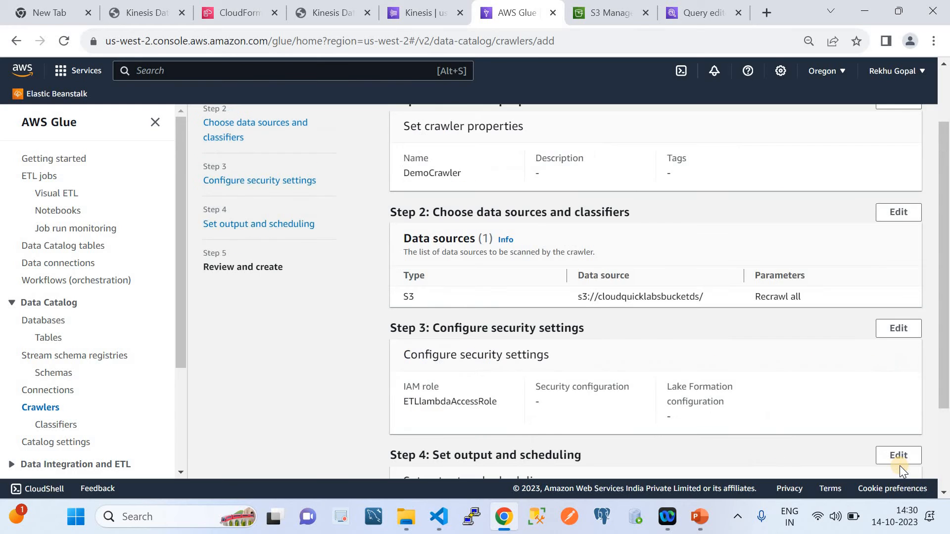
{"action": "scroll", "coordinate": [777, 390], "scroll_direction": "down", "scroll_amount": 3}
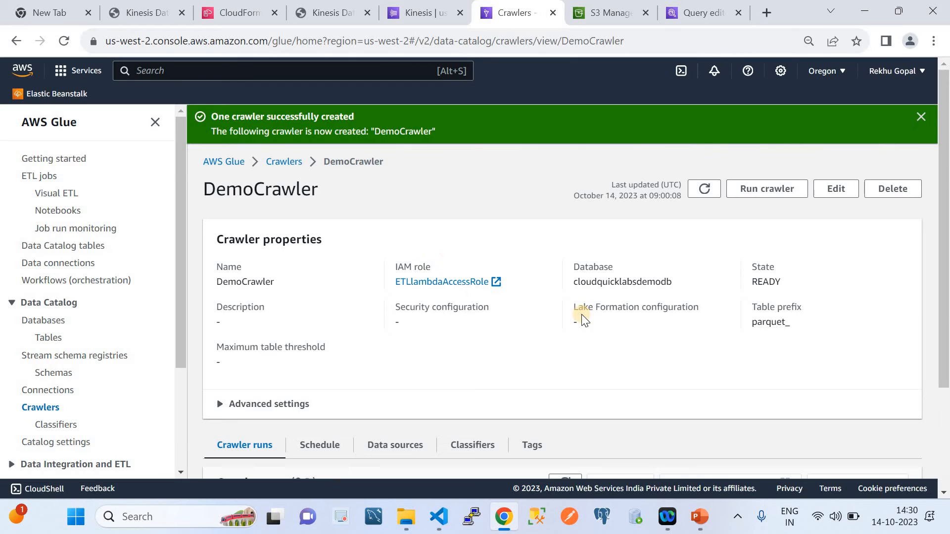
{"action": "left_click", "coordinate": [288, 163]}
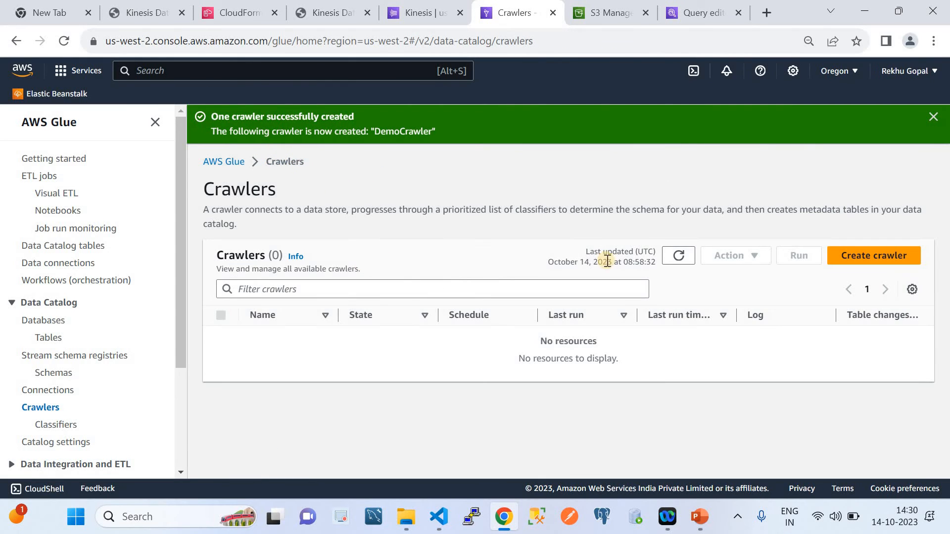
{"action": "left_click", "coordinate": [678, 257]}
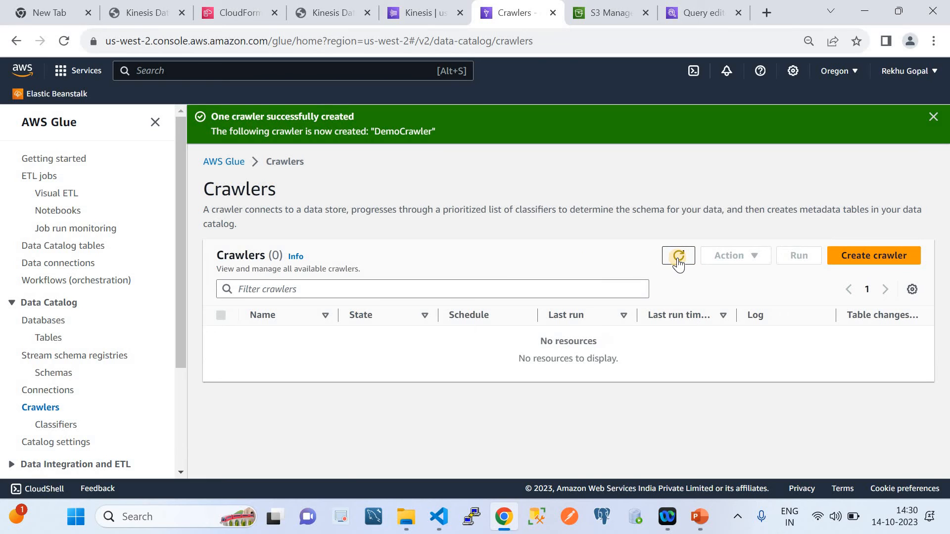
{"action": "left_click", "coordinate": [678, 257]}
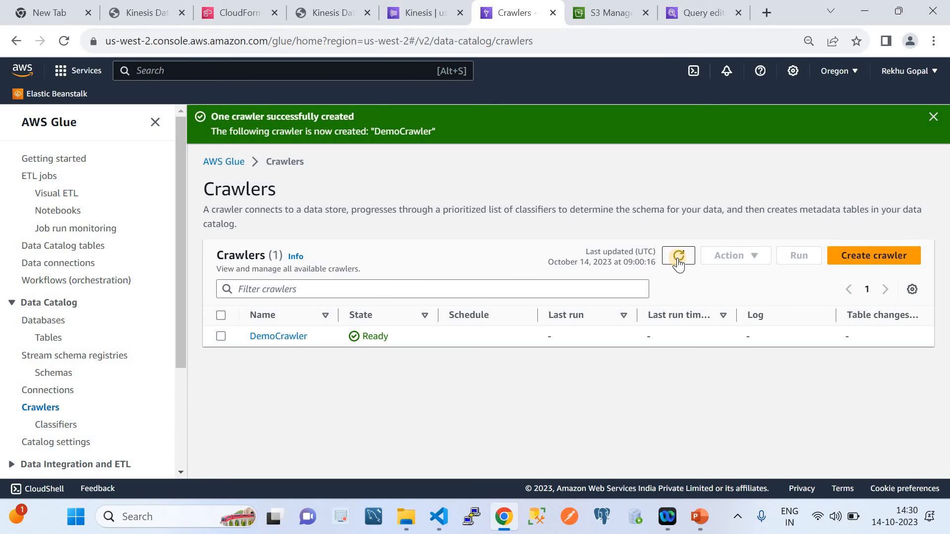
{"action": "left_click", "coordinate": [678, 256]}
{"action": "left_click", "coordinate": [678, 257]}
Run DemoCrawler and refresh the crawlers list to check its state
{"action": "left_click", "coordinate": [222, 315]}
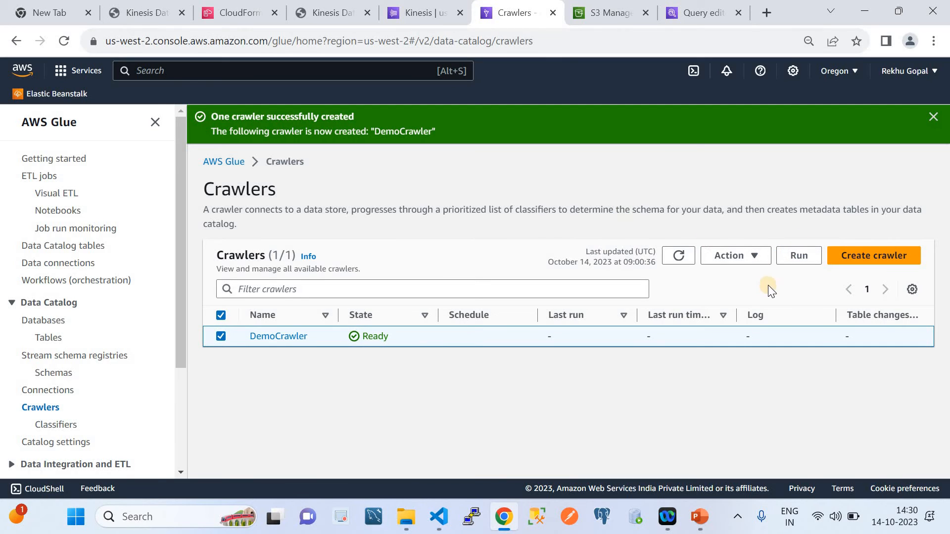
{"action": "left_click", "coordinate": [799, 264]}
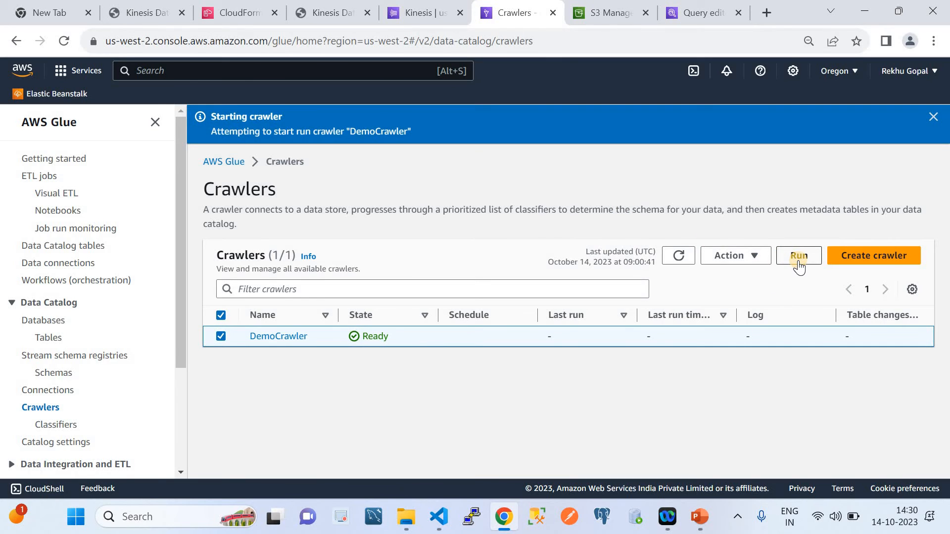
{"action": "left_click", "coordinate": [696, 516]}
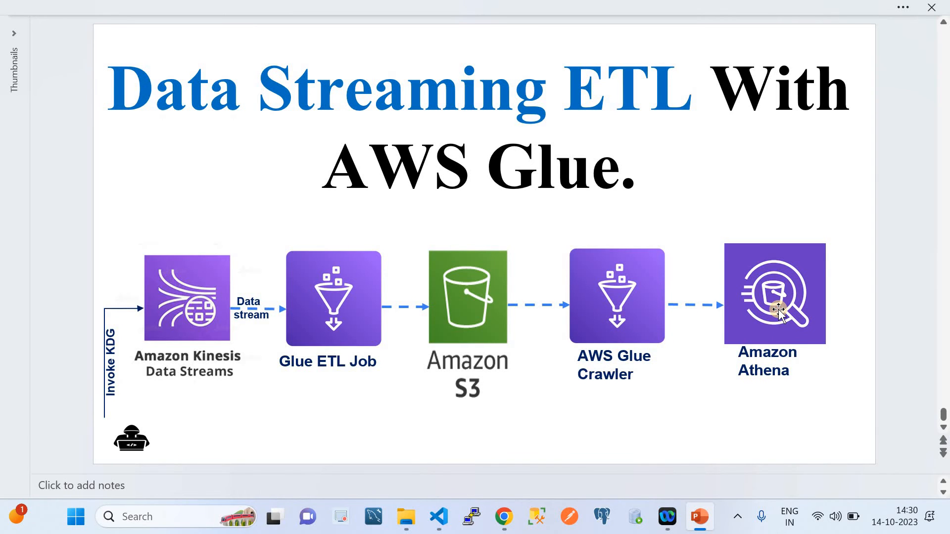
{"action": "left_click", "coordinate": [504, 516]}
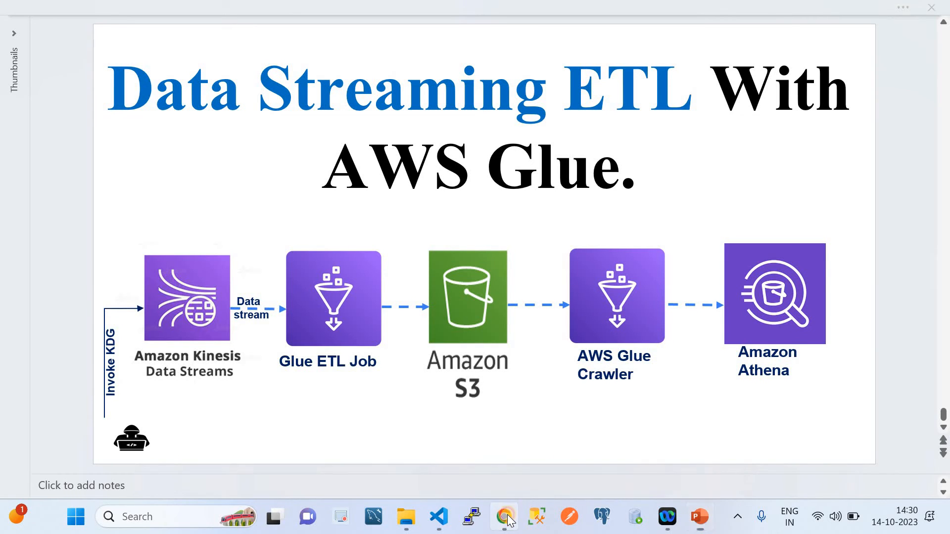
{"action": "left_click", "coordinate": [678, 256]}
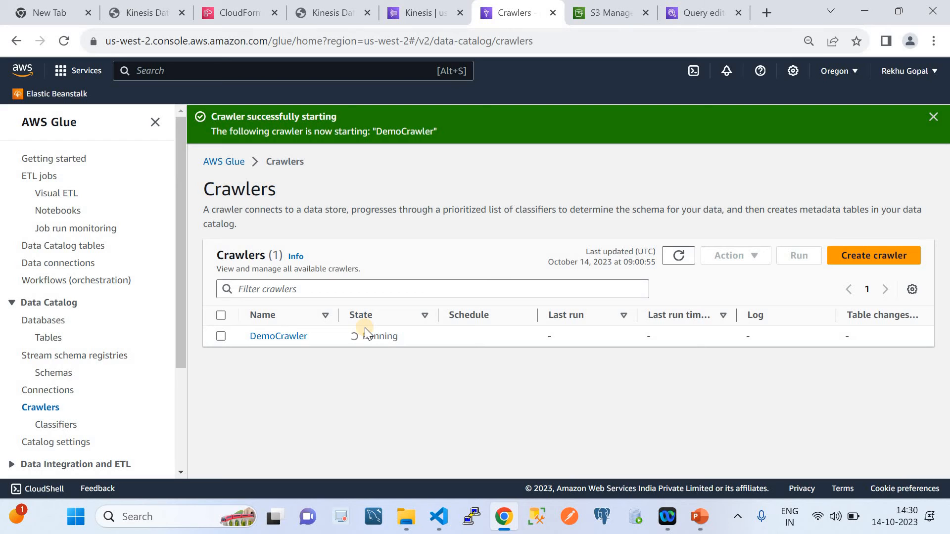
Browse the cloudquicklabsbucketds bucket in S3 down to ingest_year=2023/ingest_month=10/ingest_day=14/ingest_hour=09/ to inspect the Parquet output files
{"action": "left_click", "coordinate": [575, 20]}
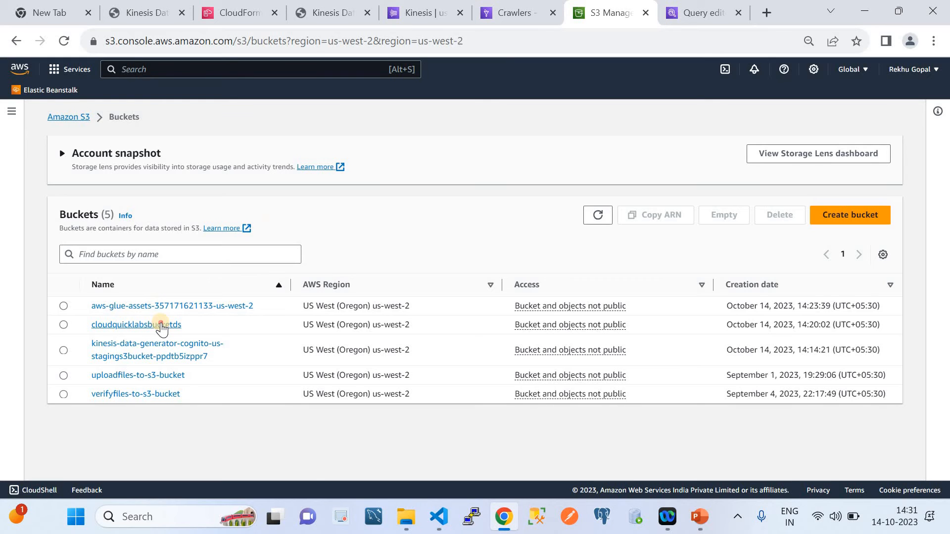
{"action": "left_click", "coordinate": [160, 325]}
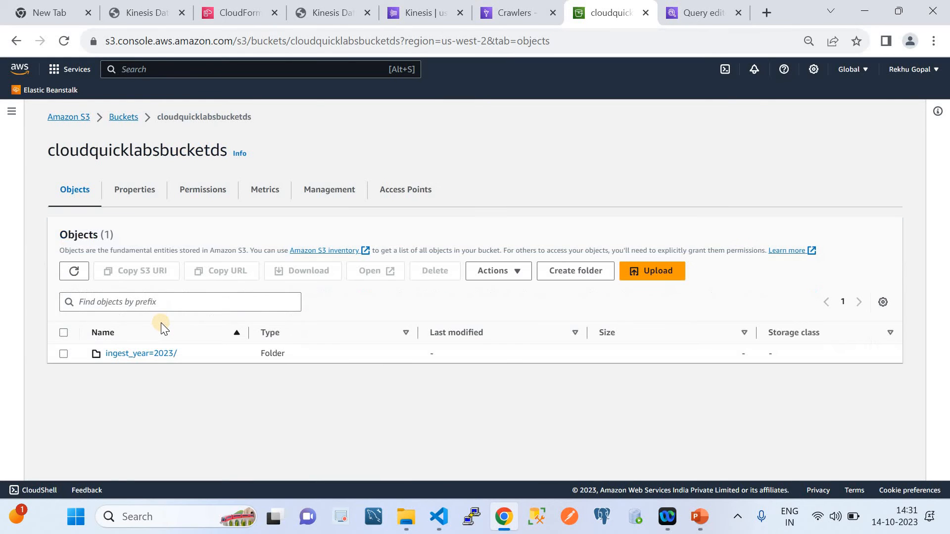
{"action": "left_click", "coordinate": [149, 353]}
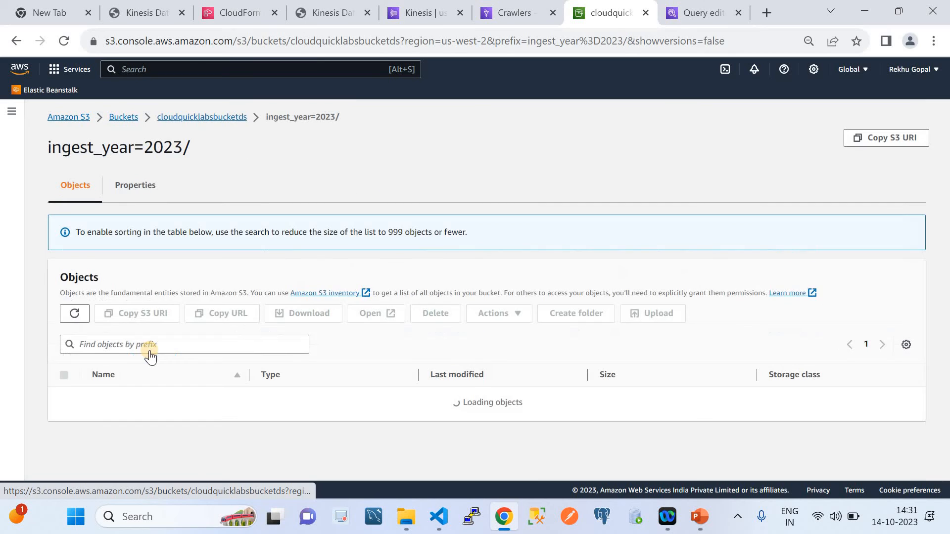
{"action": "left_click", "coordinate": [149, 354]}
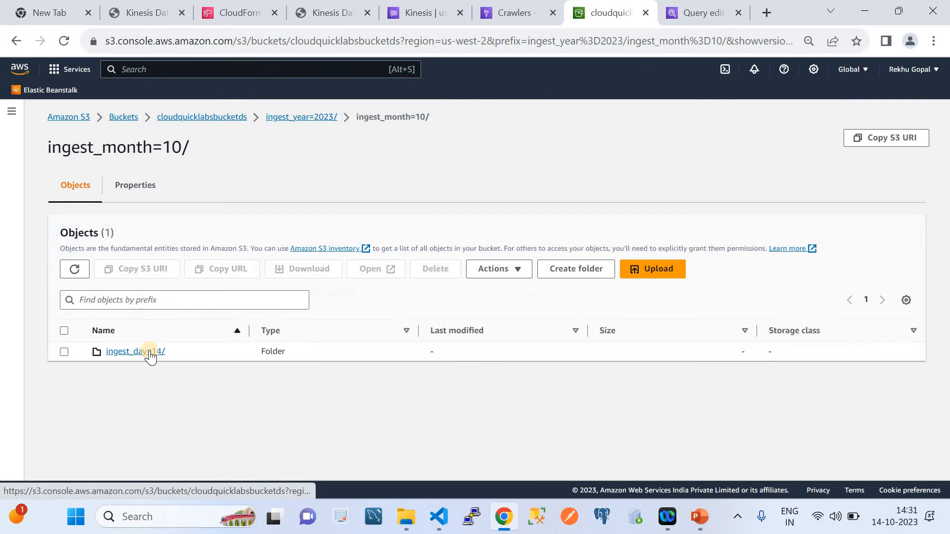
{"action": "left_click", "coordinate": [150, 353]}
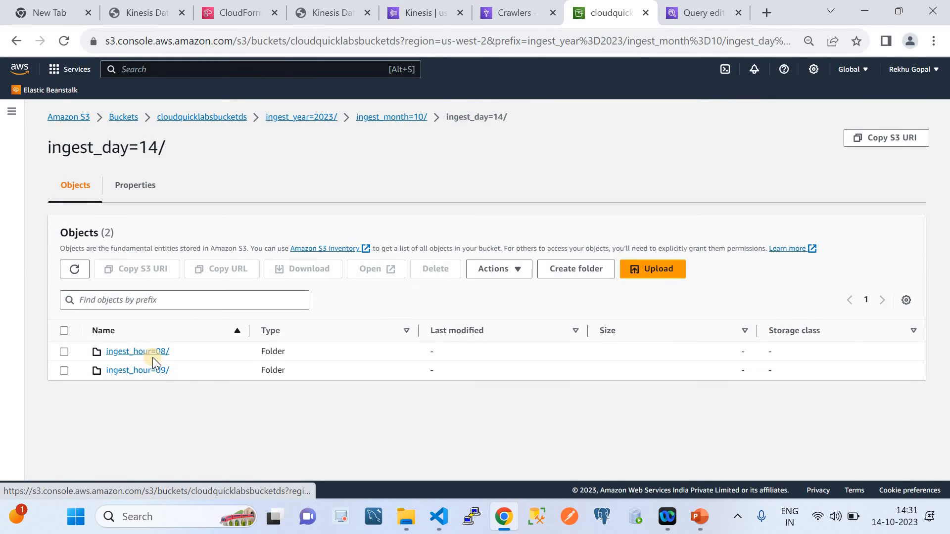
{"action": "left_click", "coordinate": [159, 376]}
{"action": "left_click", "coordinate": [160, 373]}
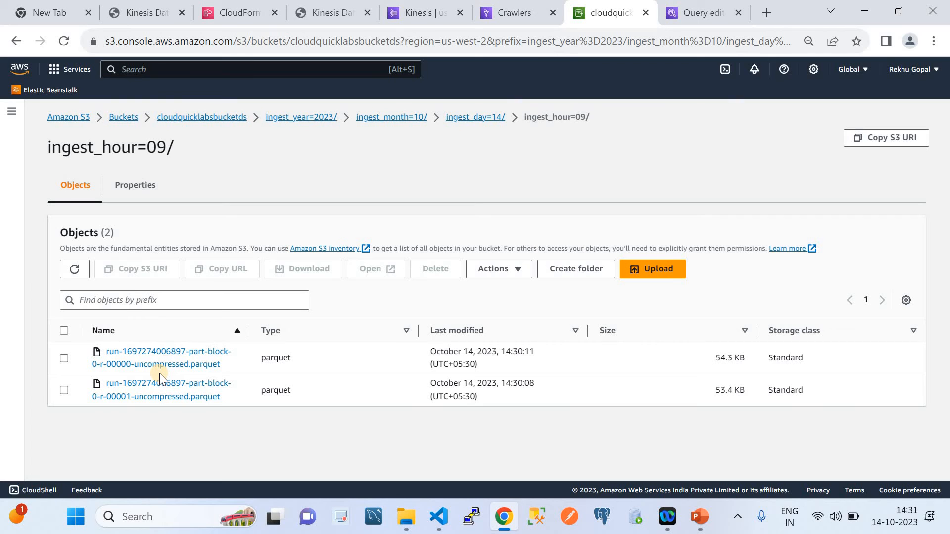
Stop sending records in the Kinesis Data Generator and check DemoCrawler's state in AWS Glue
{"action": "left_click", "coordinate": [334, 20]}
{"action": "left_click", "coordinate": [561, 199]}
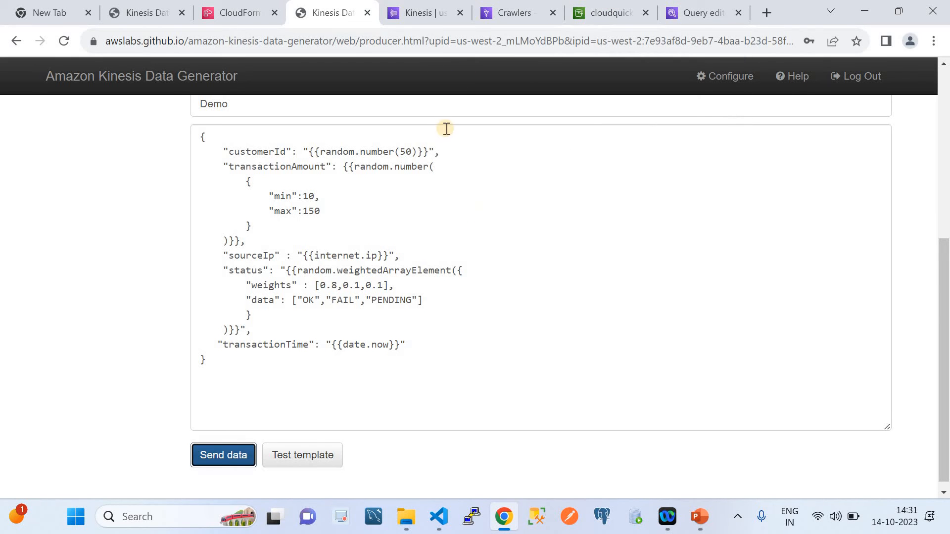
{"action": "left_click", "coordinate": [419, 16]}
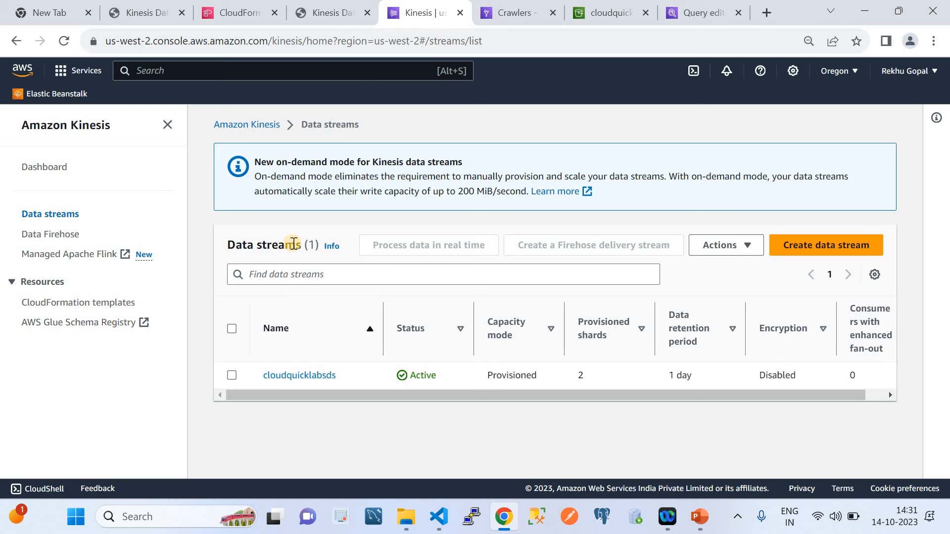
{"action": "left_click", "coordinate": [503, 5]}
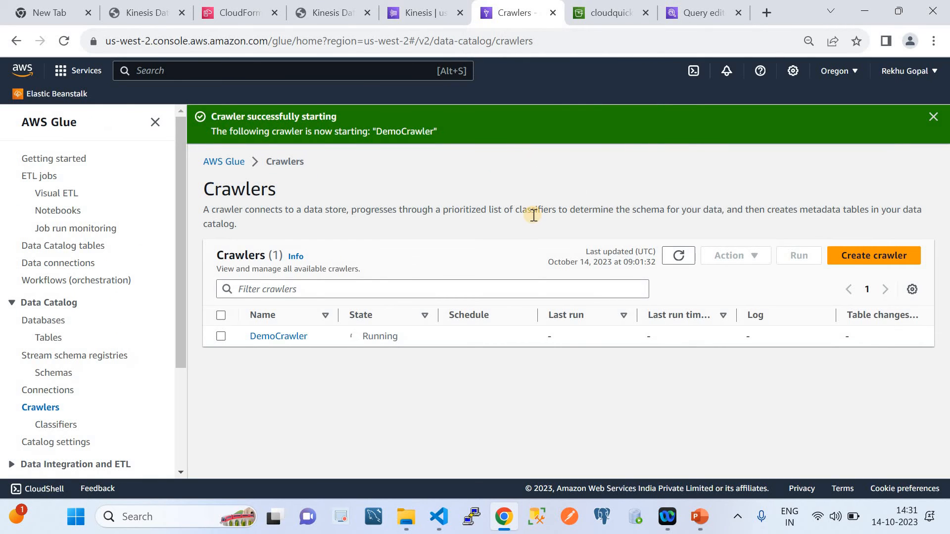
Create an S3 bucket named athenademocloudquicklabs in US West (Oregon) us-west-2 with the default settings
{"action": "left_click", "coordinate": [596, 14]}
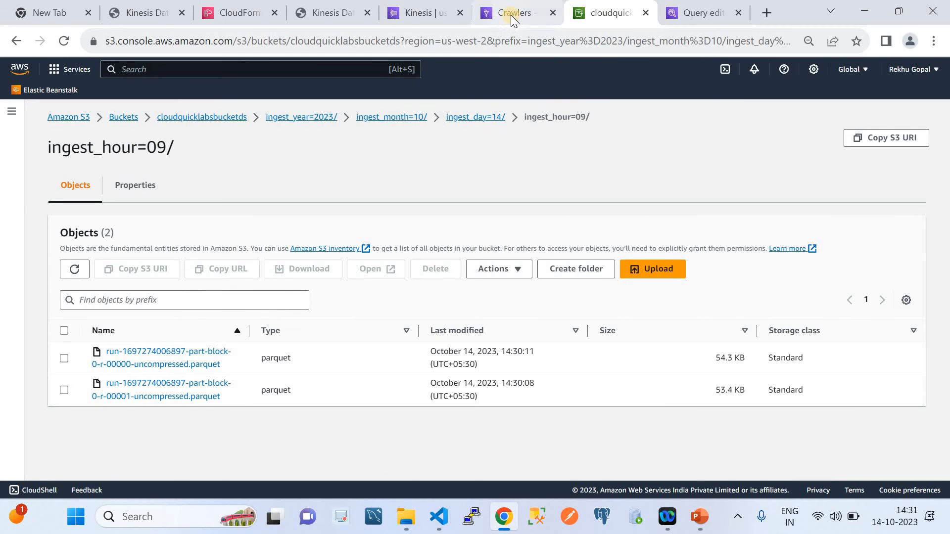
{"action": "left_click", "coordinate": [128, 117]}
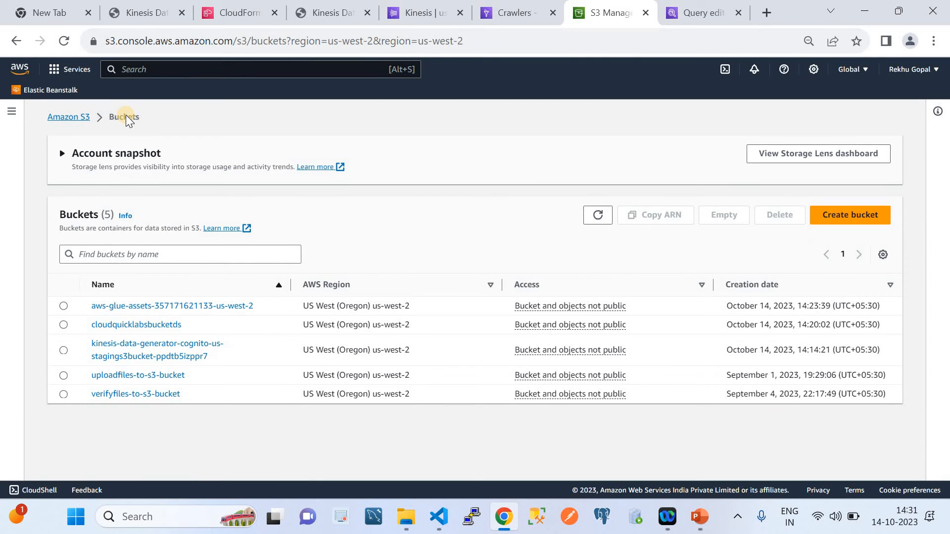
{"action": "left_click", "coordinate": [842, 222]}
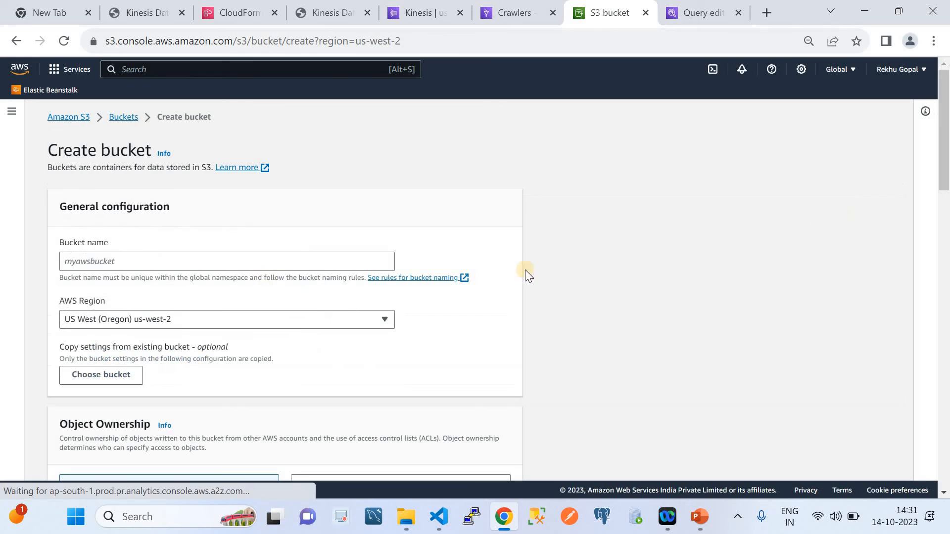
{"action": "left_click", "coordinate": [153, 265]}
{"action": "type", "text": "athenad"}
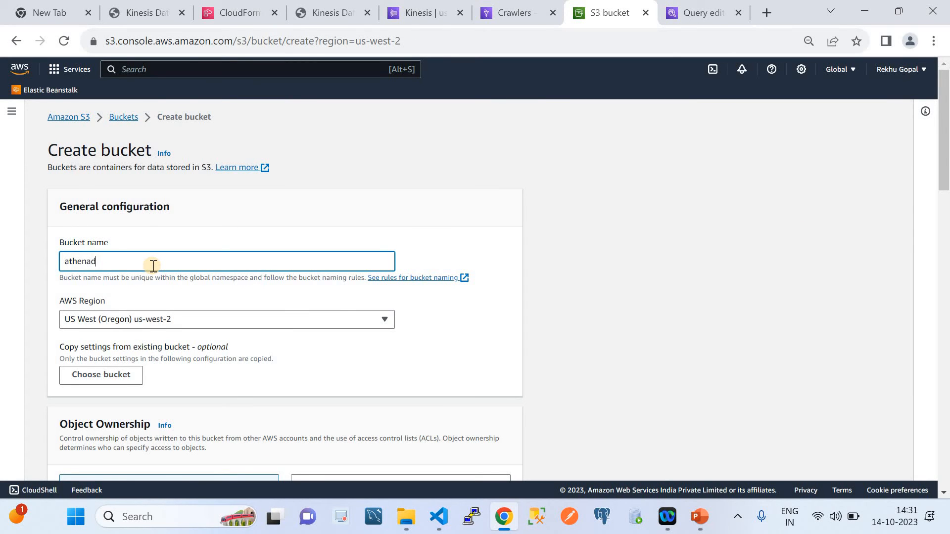
{"action": "type", "text": "emocloudquicklabs"}
{"action": "scroll", "coordinate": [322, 359], "scroll_direction": "down", "scroll_amount": 3}
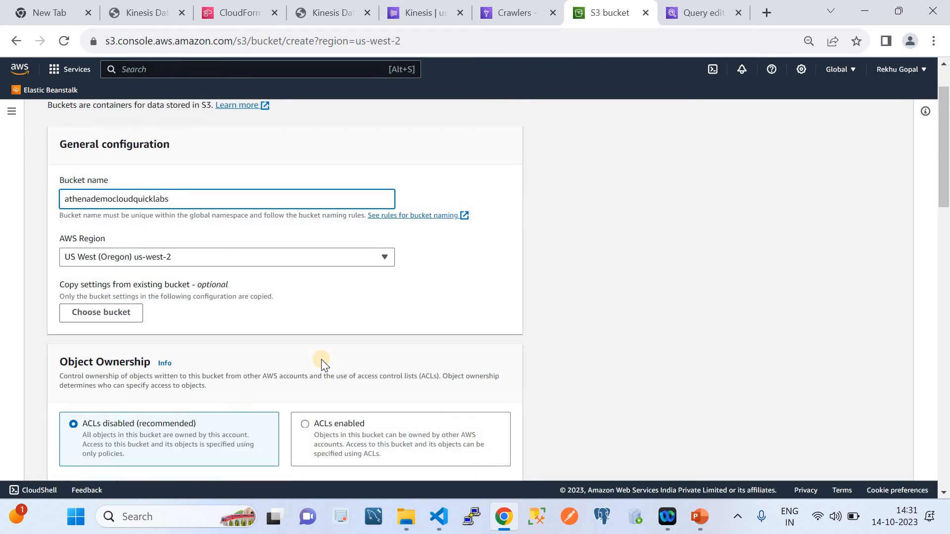
{"action": "scroll", "coordinate": [322, 359], "scroll_direction": "down", "scroll_amount": 18}
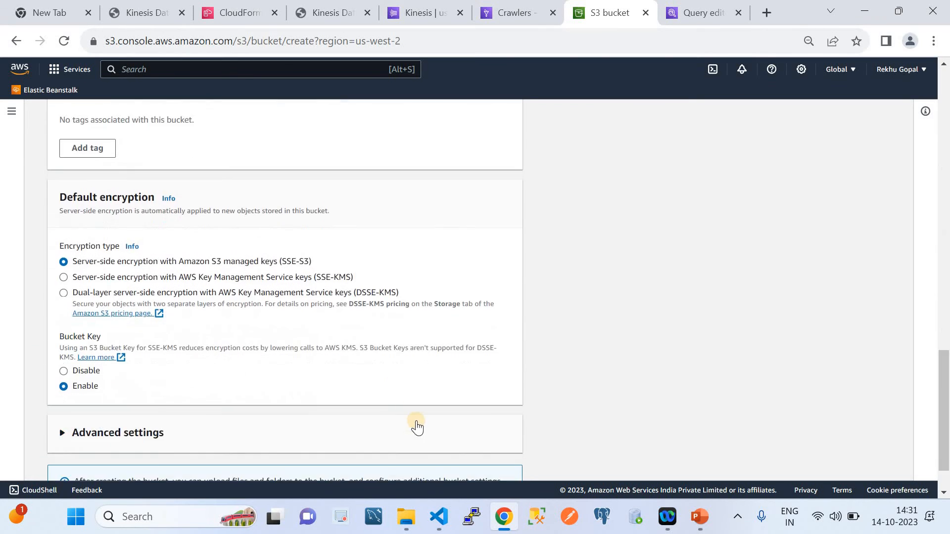
{"action": "left_click", "coordinate": [473, 463]}
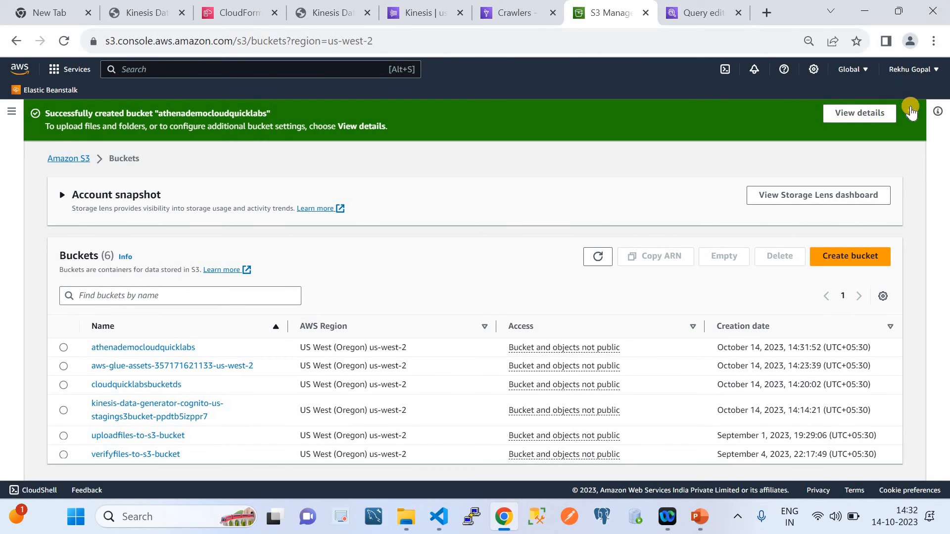
{"action": "left_click", "coordinate": [911, 113]}
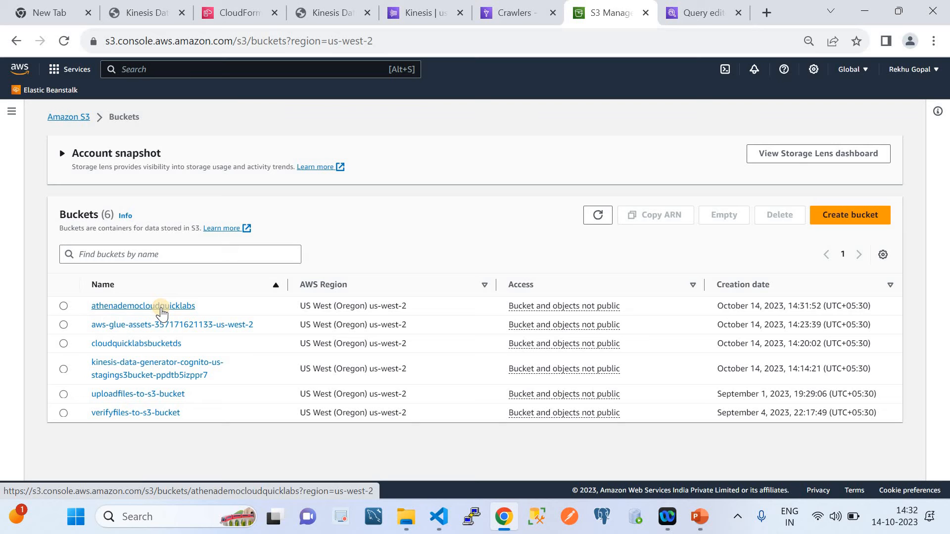
Refresh the Glue crawlers list to check DemoCrawler's run state and open the Connections page
{"action": "left_click", "coordinate": [492, 14]}
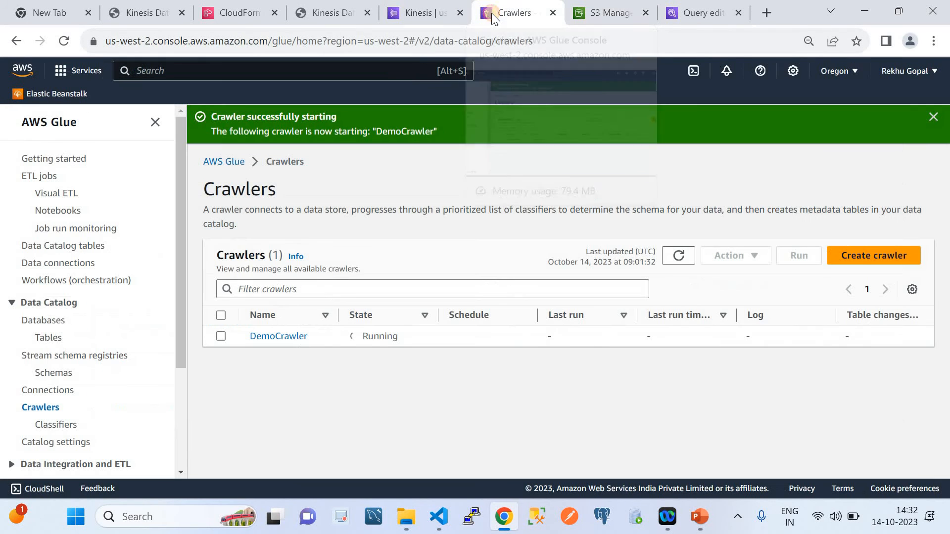
{"action": "left_click", "coordinate": [678, 256]}
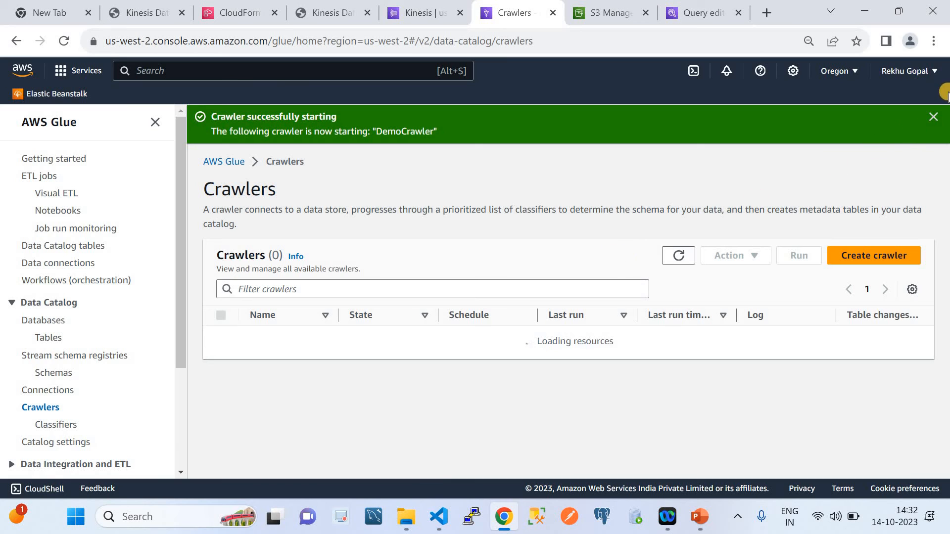
{"action": "left_click", "coordinate": [935, 116]}
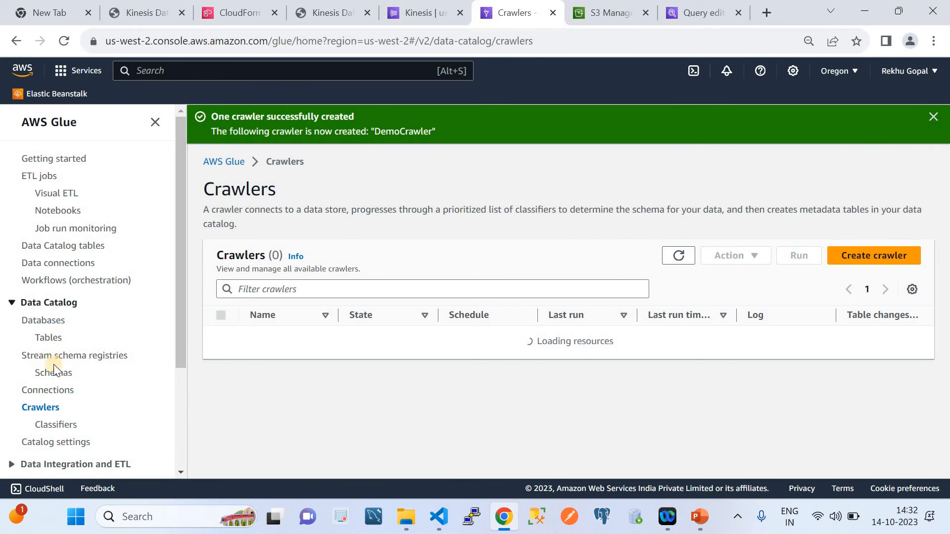
{"action": "left_click", "coordinate": [51, 391]}
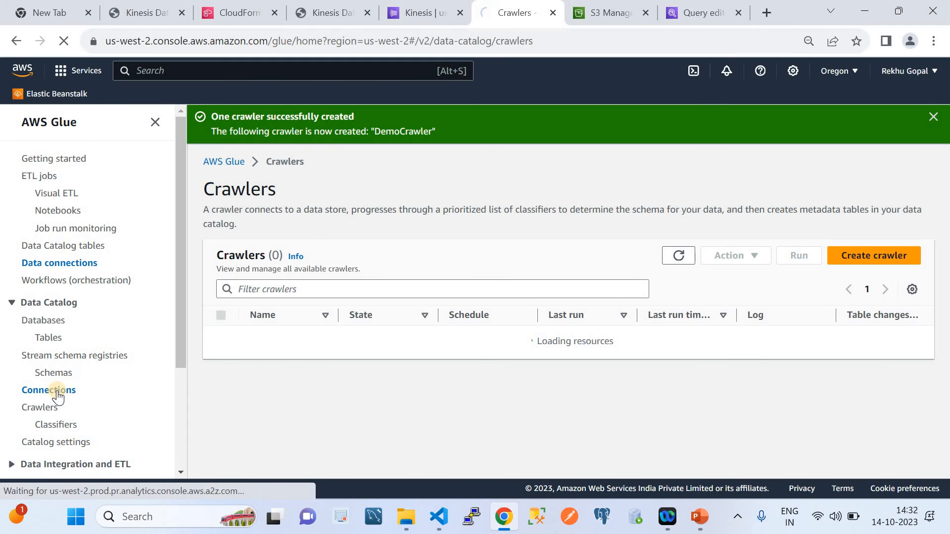
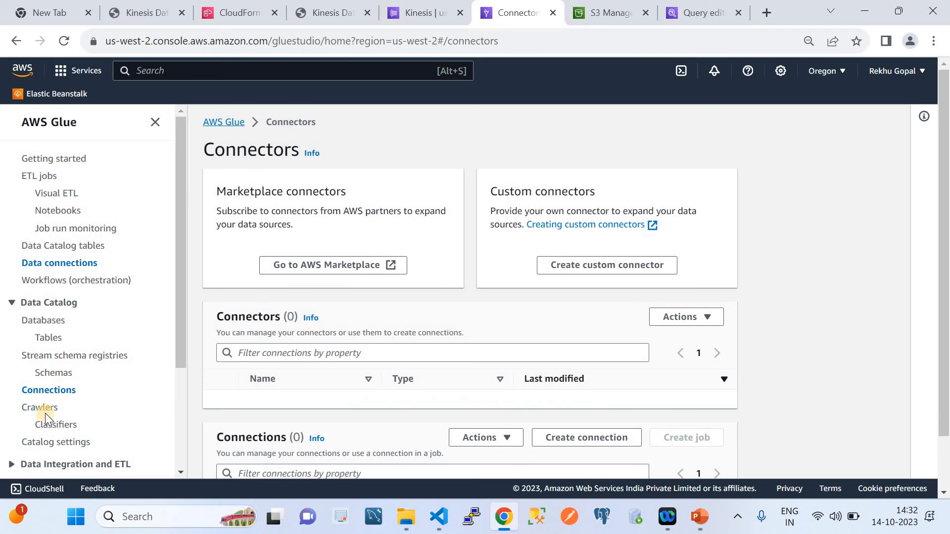
Return to the Glue crawlers list and refresh it to check DemoCrawler's run state
{"action": "left_click", "coordinate": [45, 412]}
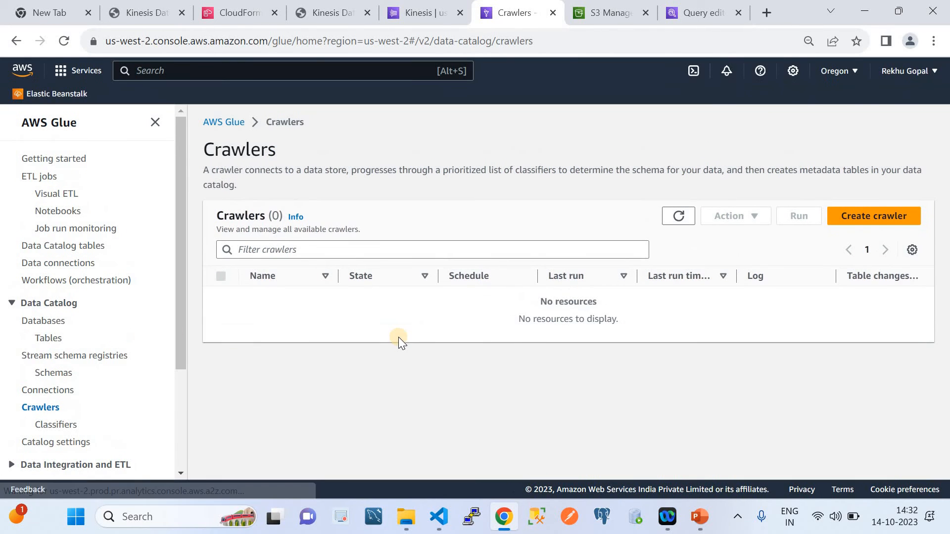
{"action": "left_click", "coordinate": [679, 218]}
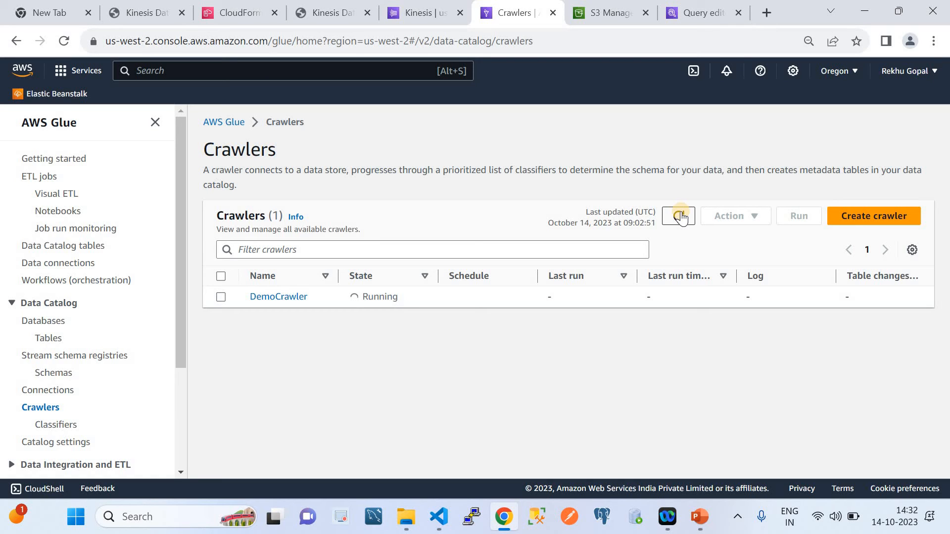
{"action": "left_click", "coordinate": [679, 216]}
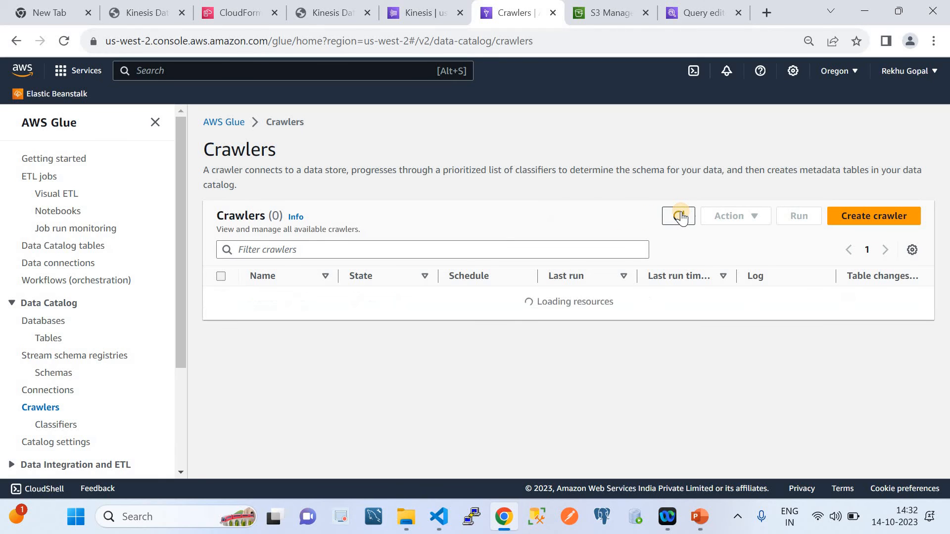
{"action": "left_click", "coordinate": [680, 217]}
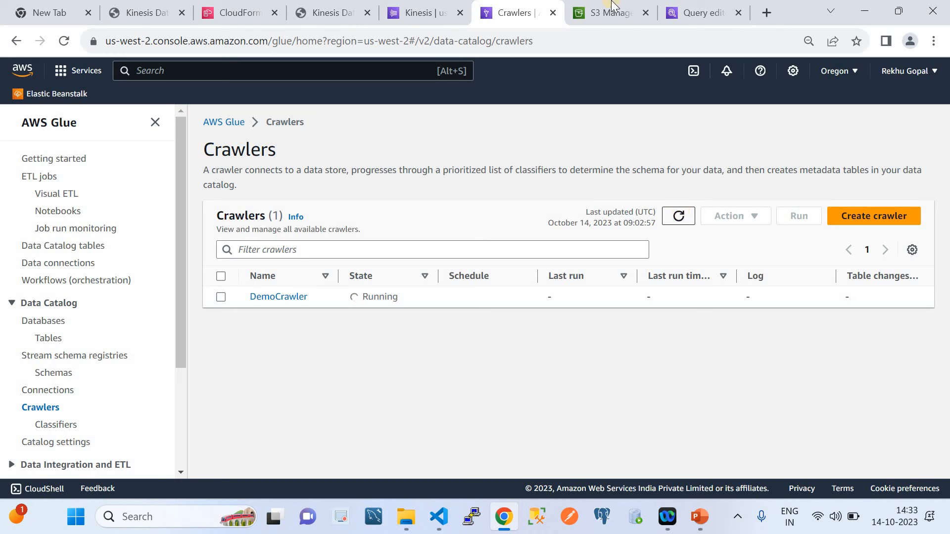
Browse cloudquicklabsbucketds in S3 to ingest_year=2023/ingest_month=10/ingest_day=14/ and inspect the Parquet files in ingest_hour=08/ and ingest_hour=09/
{"action": "left_click", "coordinate": [603, 12]}
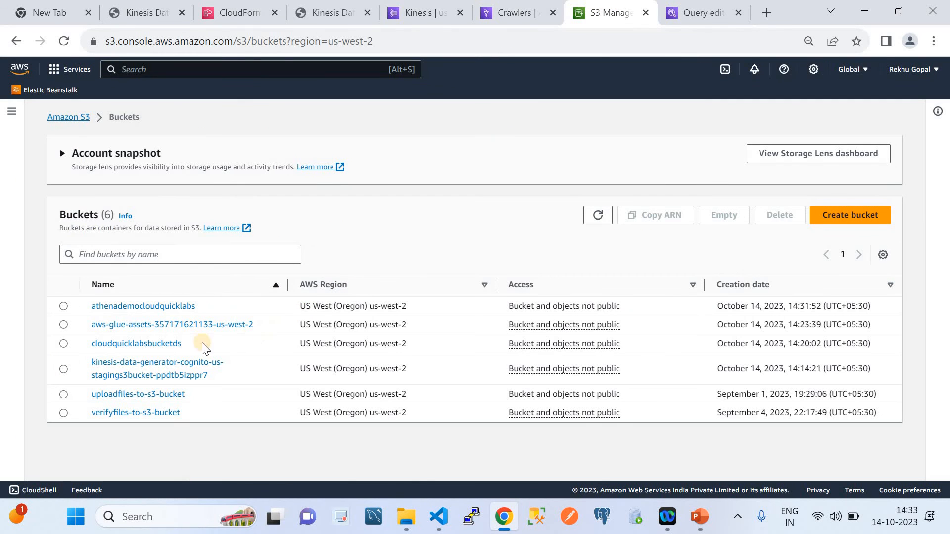
{"action": "left_click", "coordinate": [160, 342]}
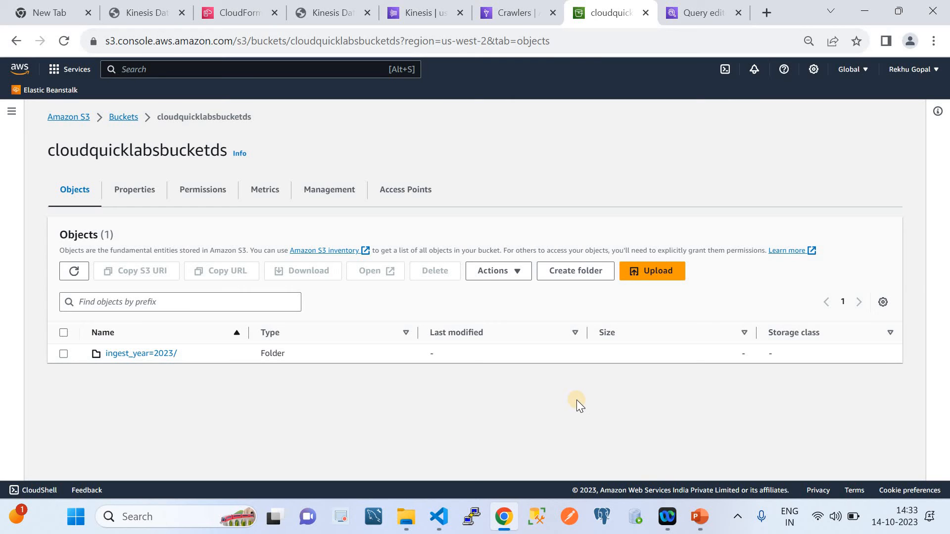
{"action": "left_click", "coordinate": [698, 518]}
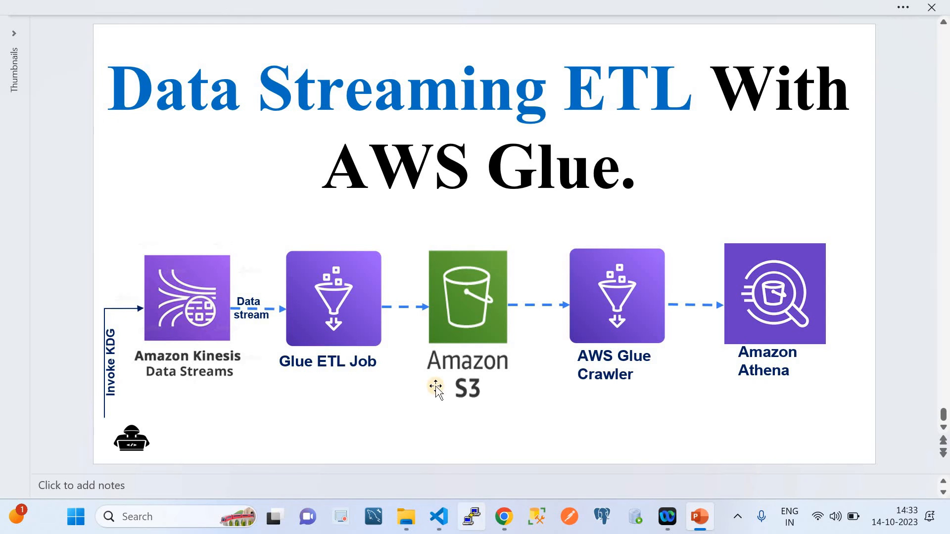
{"action": "left_click", "coordinate": [504, 517]}
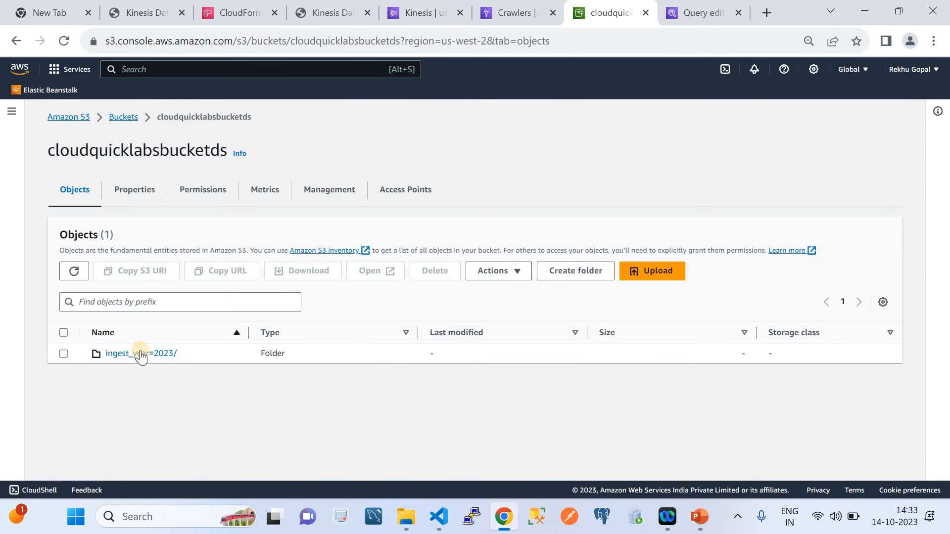
{"action": "left_click", "coordinate": [141, 354]}
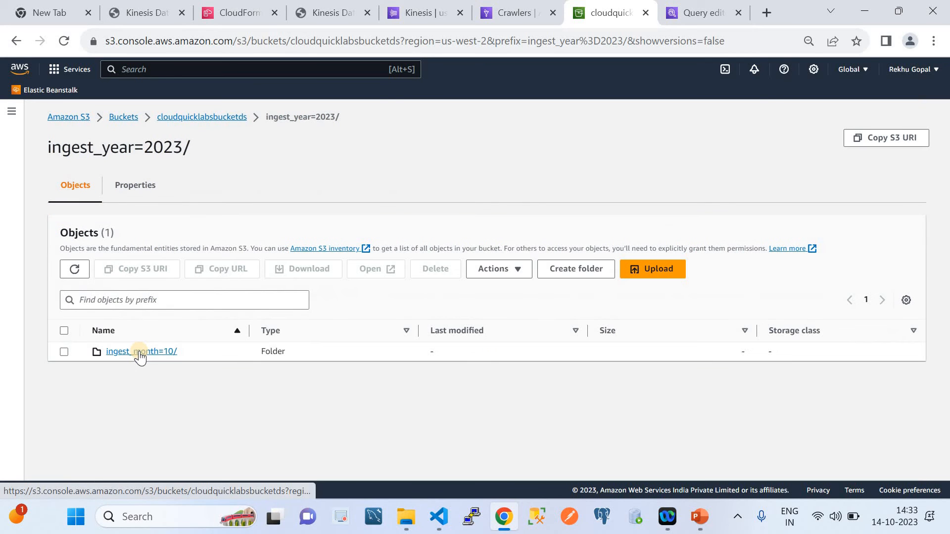
{"action": "left_click", "coordinate": [141, 353]}
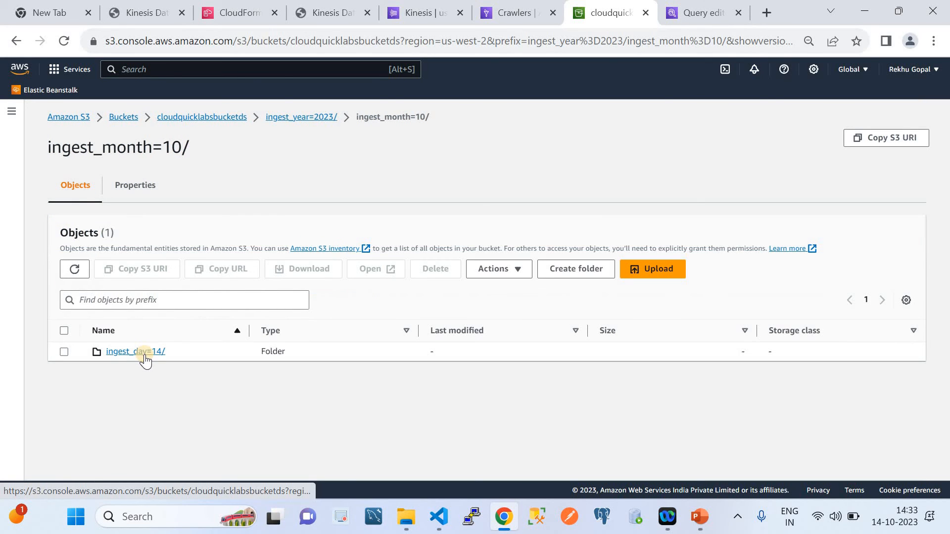
{"action": "left_click", "coordinate": [144, 353]}
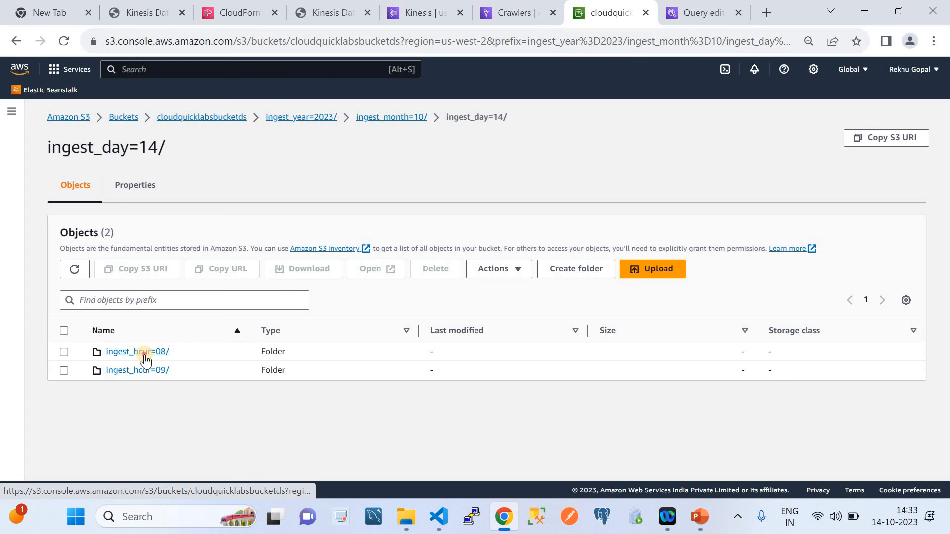
{"action": "left_click", "coordinate": [144, 354]}
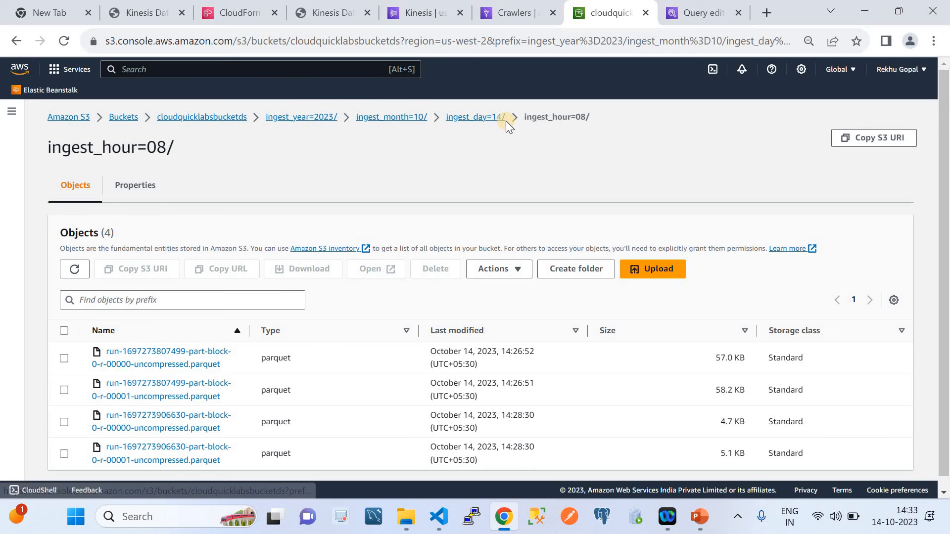
{"action": "left_click", "coordinate": [466, 119]}
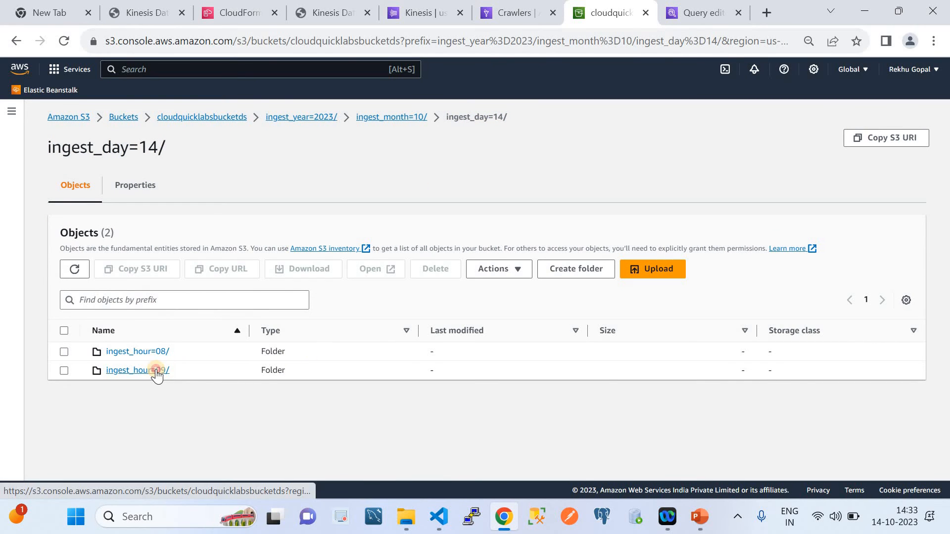
{"action": "left_click", "coordinate": [157, 371]}
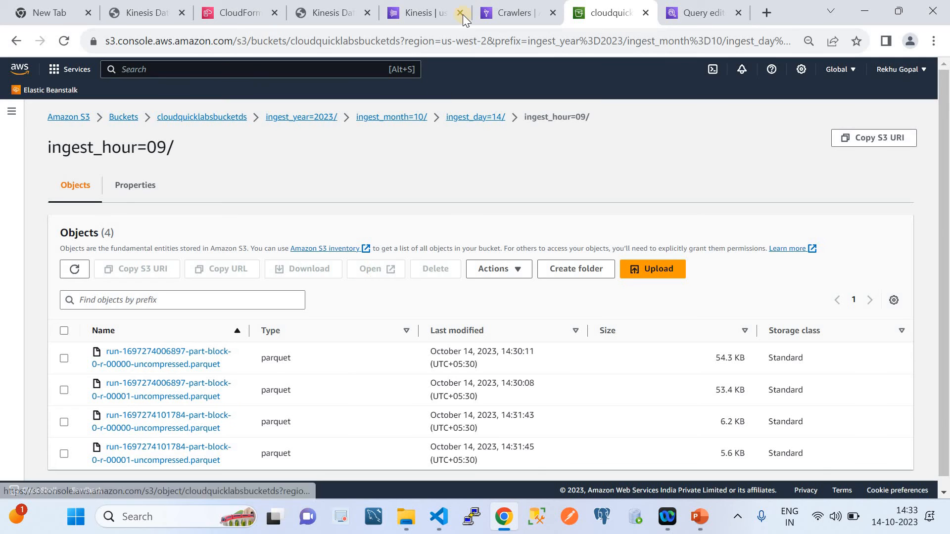
Switch back to AWS Glue and refresh the crawlers list to recheck DemoCrawler's state
{"action": "left_click", "coordinate": [500, 17]}
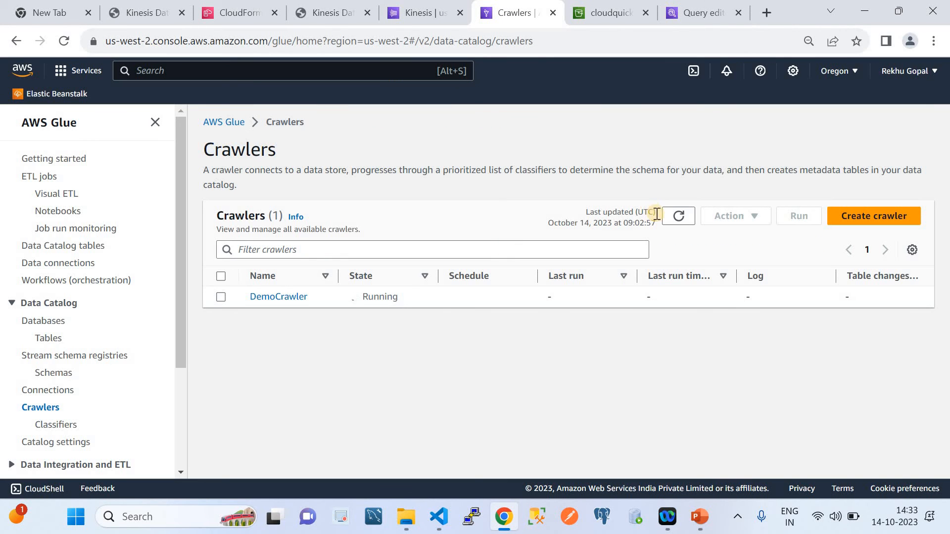
{"action": "left_click", "coordinate": [678, 216]}
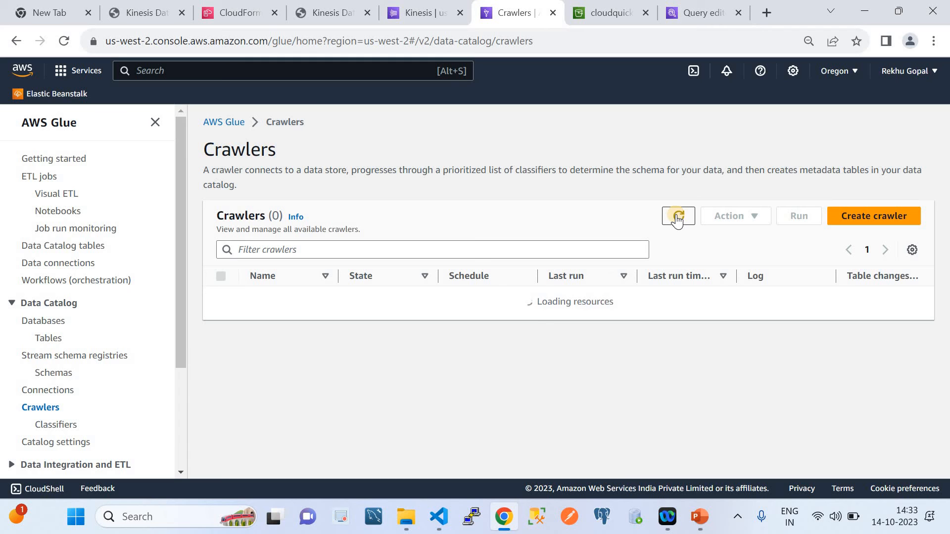
{"action": "left_click", "coordinate": [678, 218]}
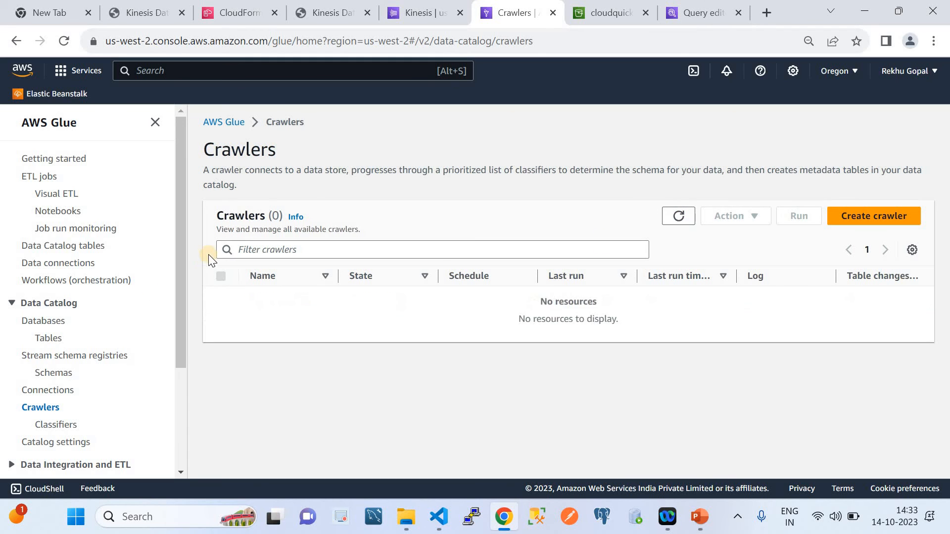
Open the cloudquicklabsdemodb database in the Data Catalog and refresh its tables to look for crawler output
{"action": "left_click", "coordinate": [57, 319]}
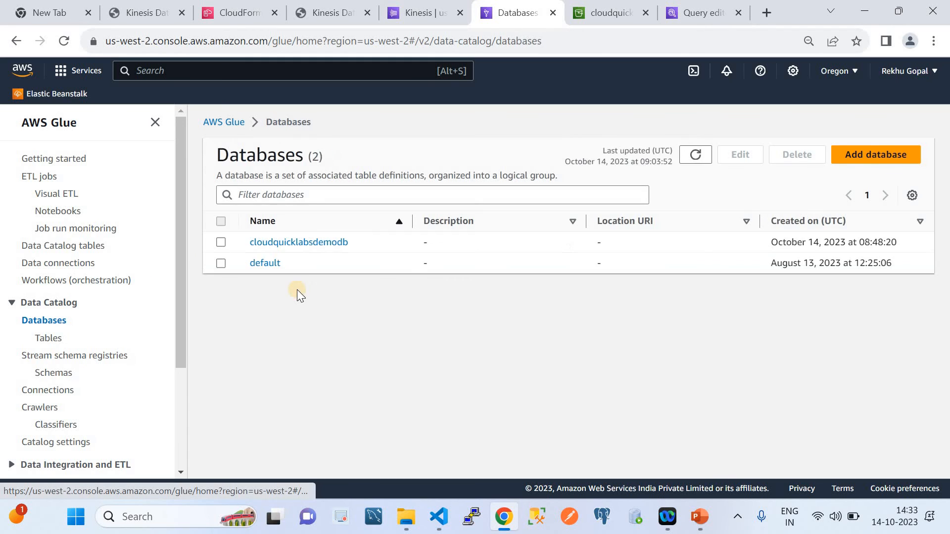
{"action": "left_click", "coordinate": [307, 242]}
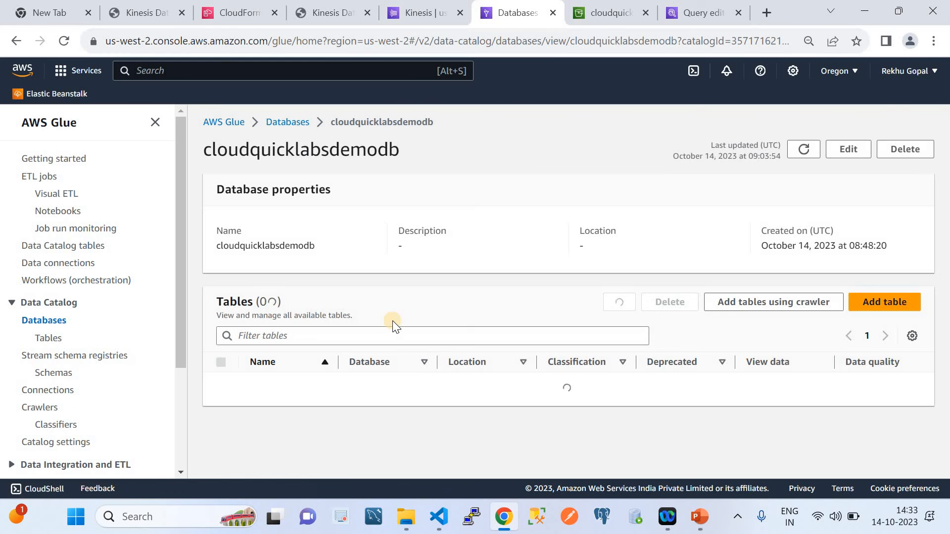
{"action": "left_click", "coordinate": [612, 309]}
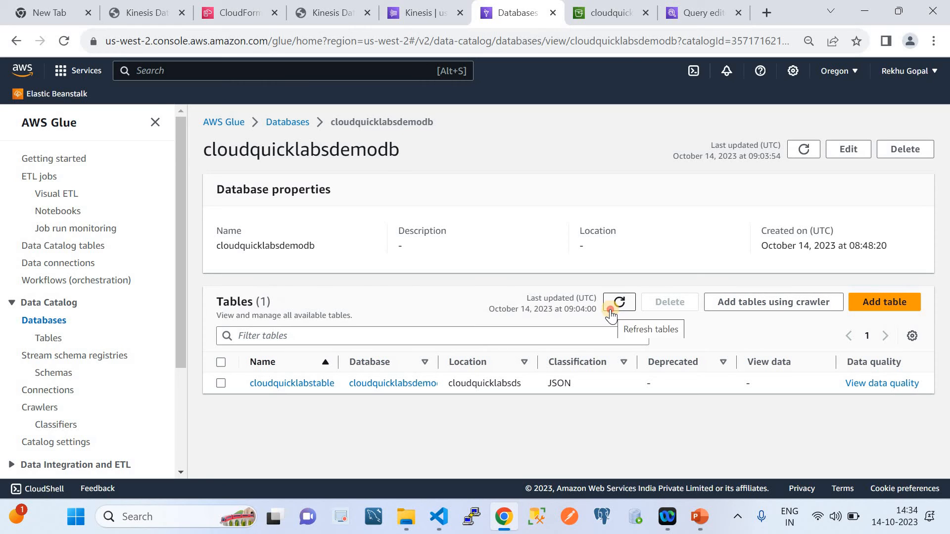
{"action": "left_click", "coordinate": [611, 309]}
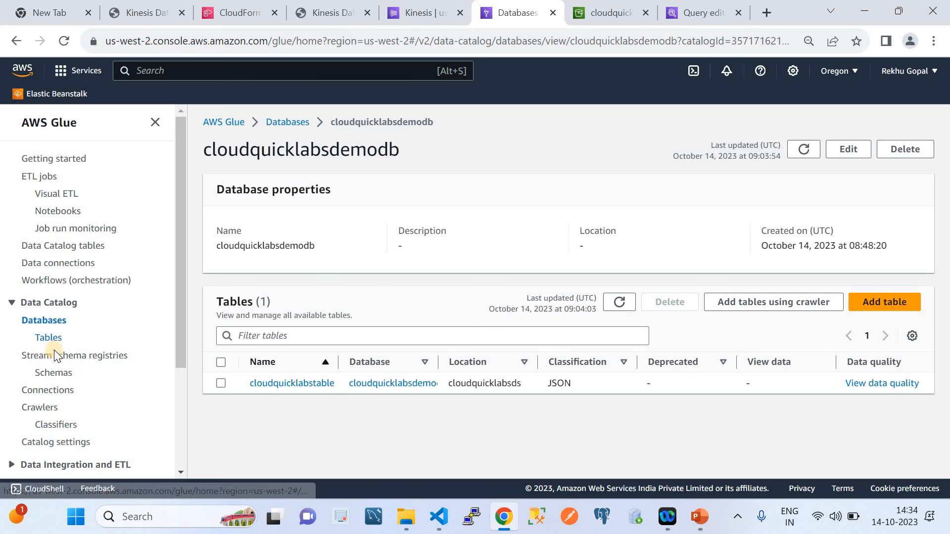
Return to the crawlers list and refresh it to see whether DemoCrawler has finished
{"action": "left_click", "coordinate": [44, 415]}
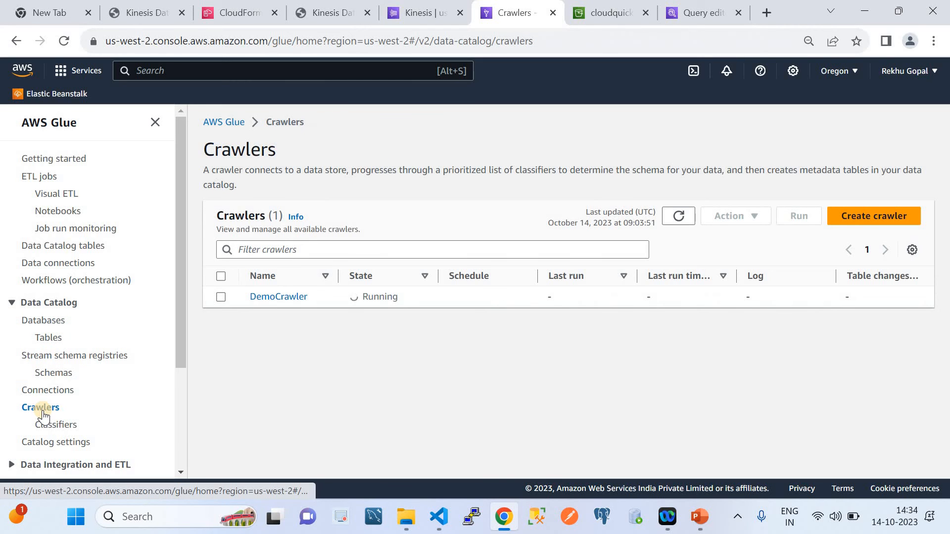
{"action": "left_click", "coordinate": [680, 221]}
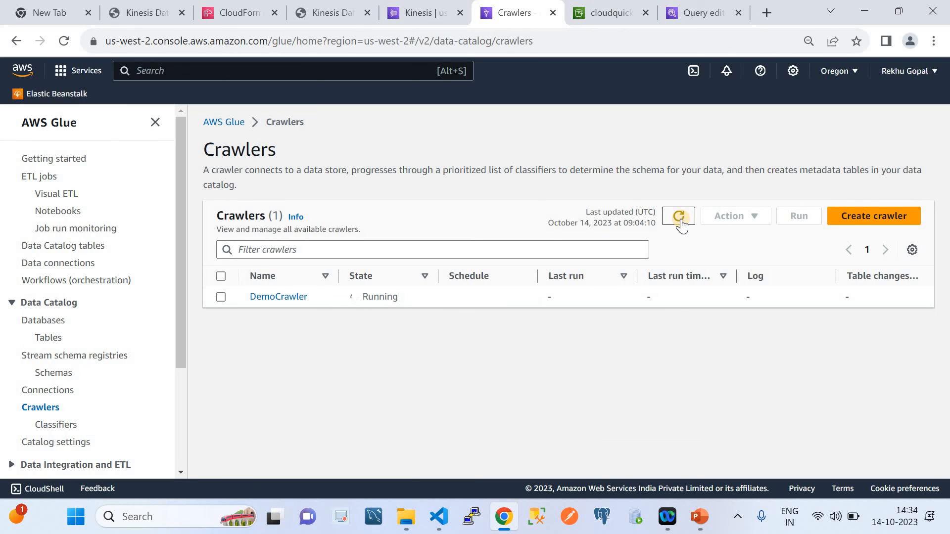
{"action": "left_click", "coordinate": [680, 221]}
{"action": "left_click", "coordinate": [680, 221]}
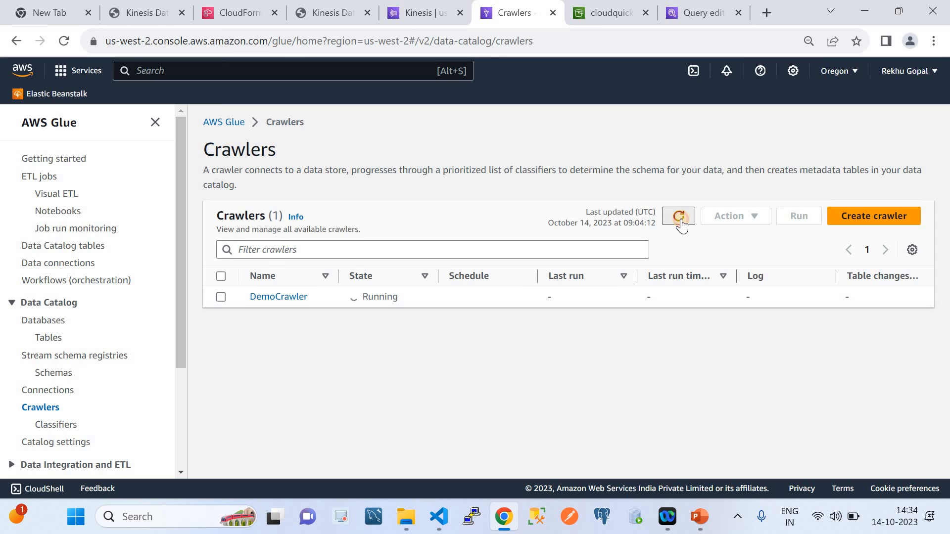
Review the Parquet files in the ingest_hour=08/ and ingest_hour=09/ folders of cloudquicklabsbucketds in S3 again
{"action": "left_click", "coordinate": [611, 12]}
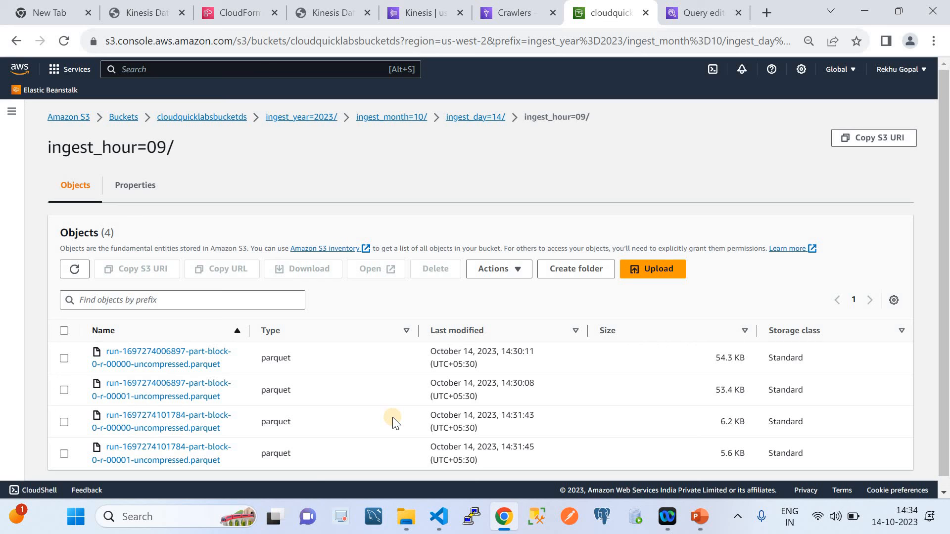
{"action": "left_click", "coordinate": [475, 118]}
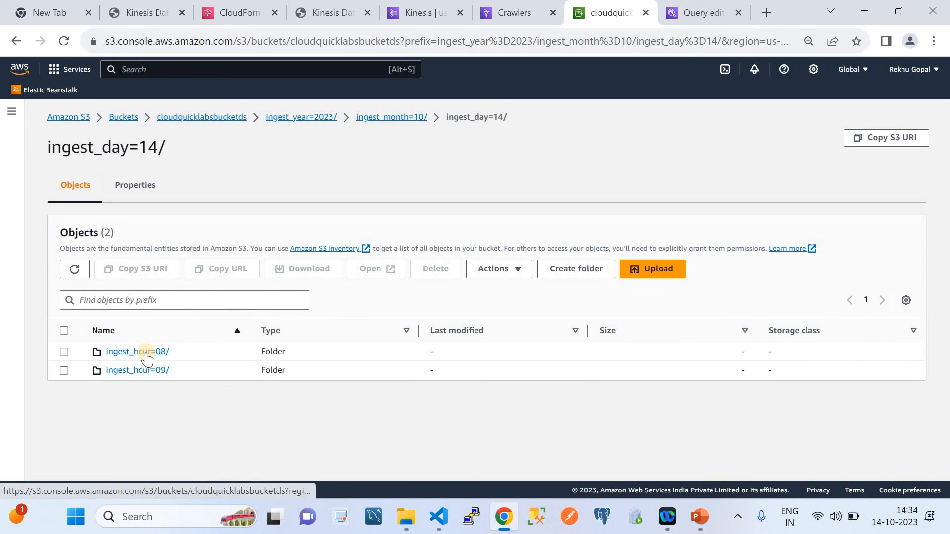
{"action": "left_click", "coordinate": [147, 356]}
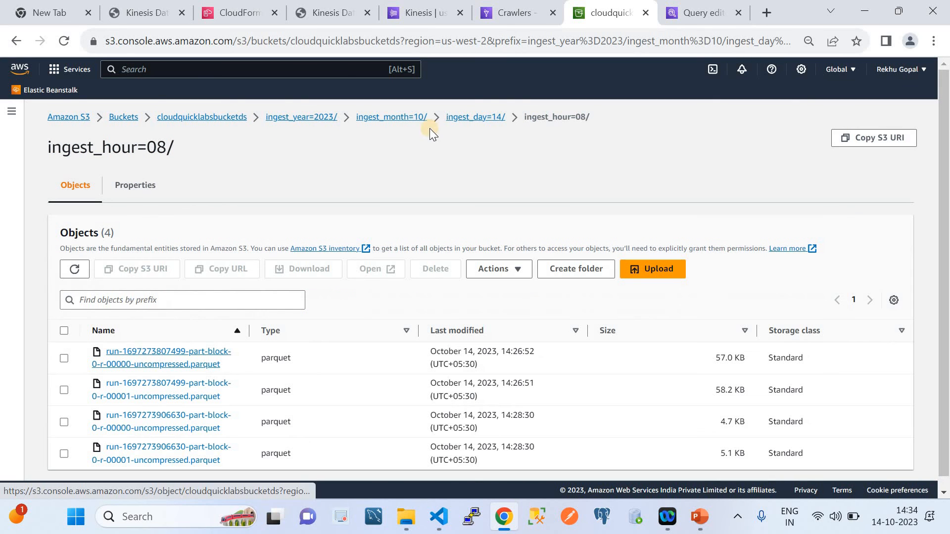
{"action": "left_click", "coordinate": [464, 117]}
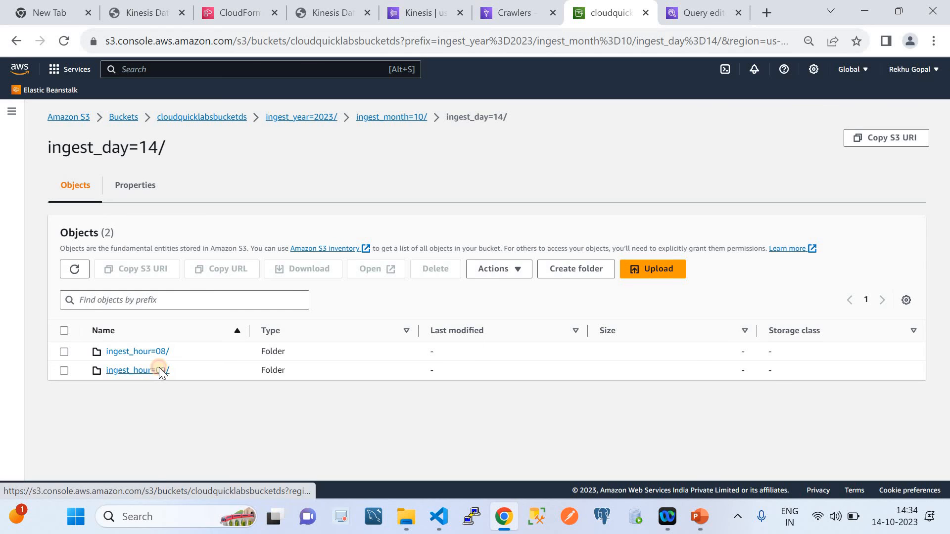
{"action": "left_click", "coordinate": [159, 370]}
{"action": "scroll", "coordinate": [264, 376], "scroll_direction": "down", "scroll_amount": 1}
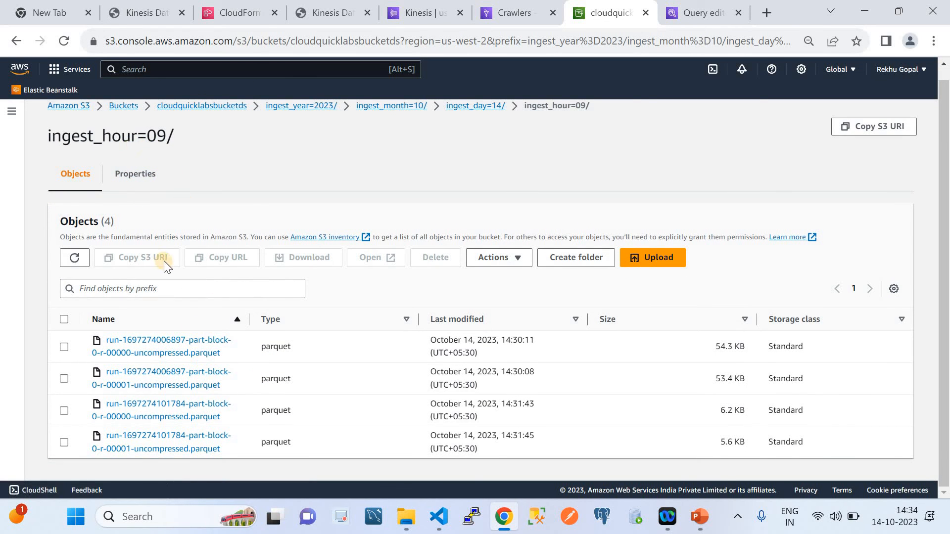
{"action": "left_click", "coordinate": [466, 102]}
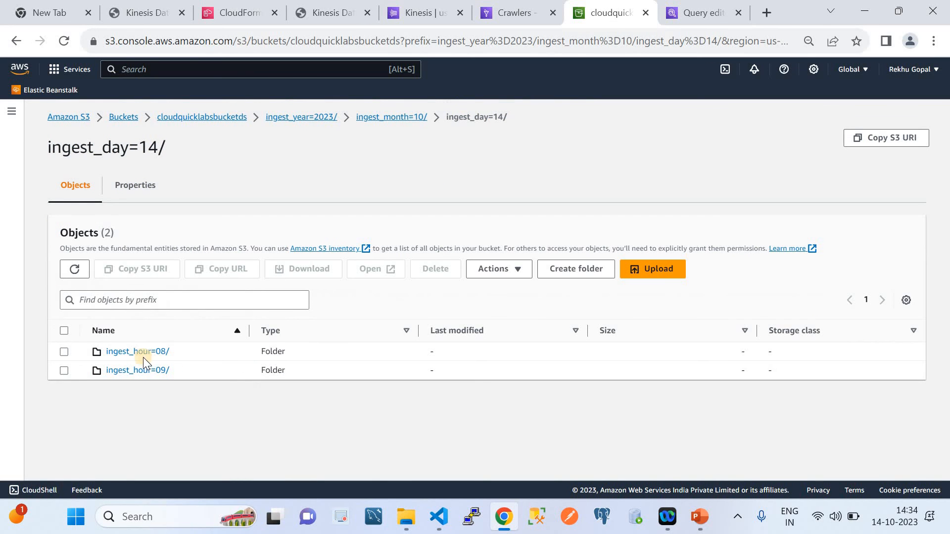
{"action": "left_click", "coordinate": [141, 353]}
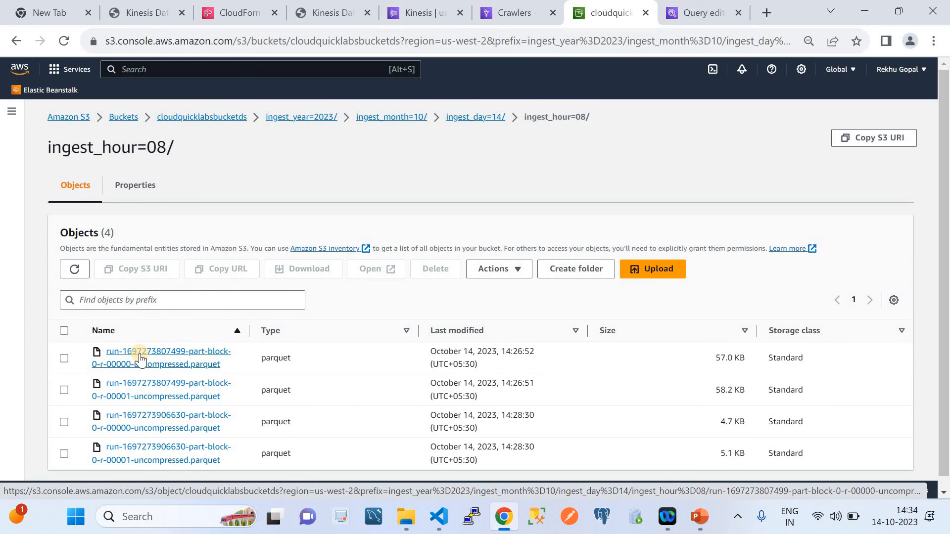
Go back to AWS Glue and refresh the crawlers list to check DemoCrawler's state and table changes
{"action": "left_click", "coordinate": [513, 13]}
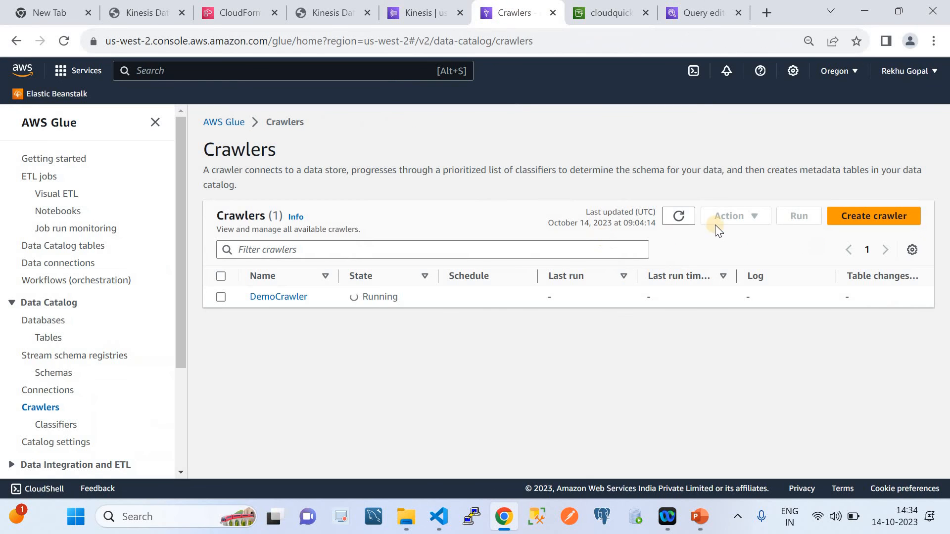
{"action": "left_click", "coordinate": [680, 219]}
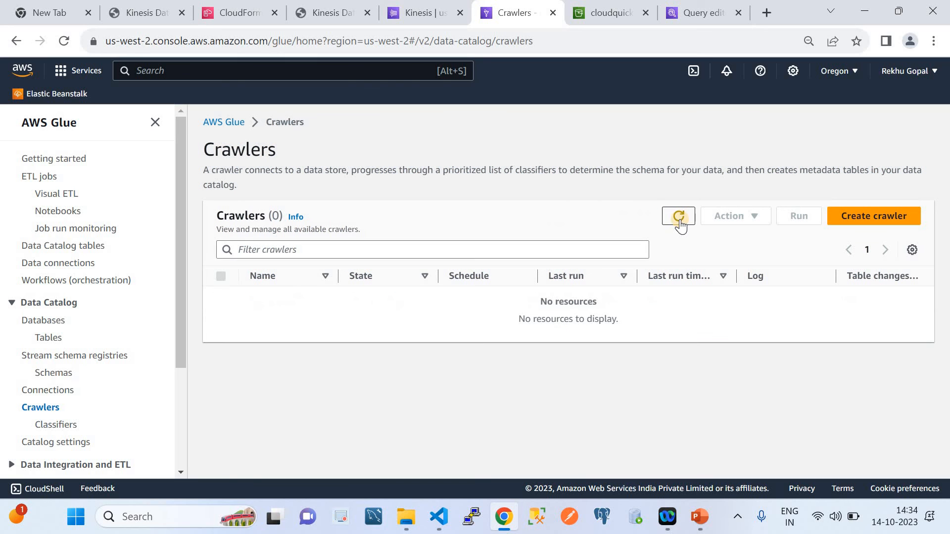
{"action": "left_click", "coordinate": [680, 218]}
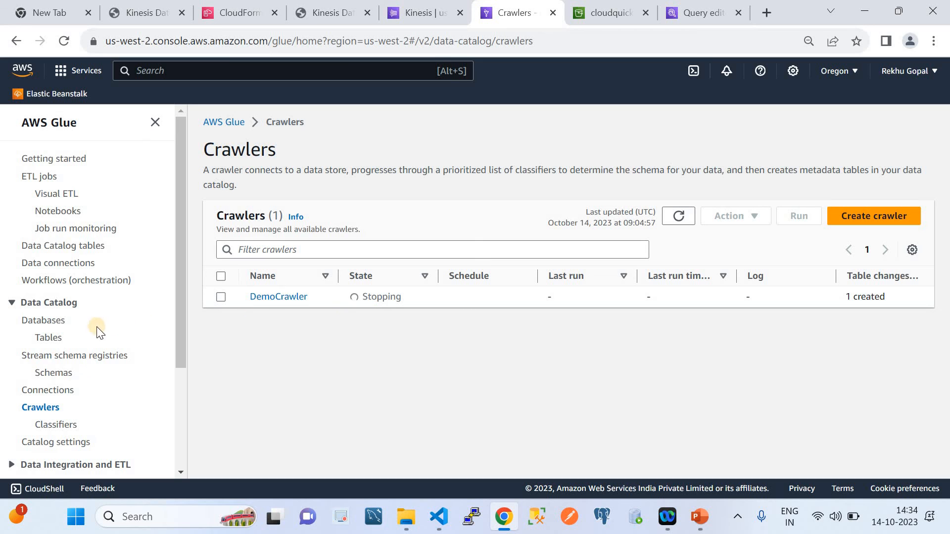
Open the cloudquicklabsdemodb database in the Data Catalog and refresh its tables list for the crawled Parquet table
{"action": "left_click", "coordinate": [57, 326]}
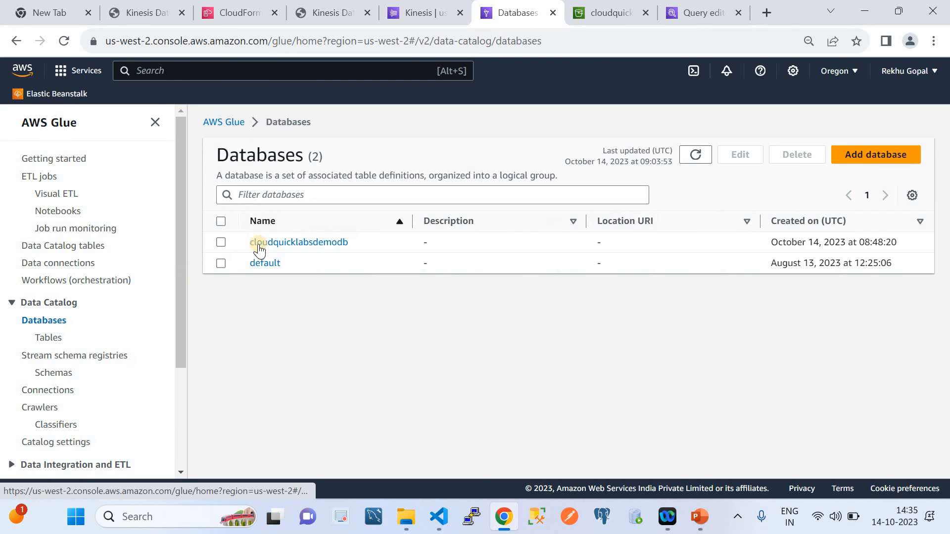
{"action": "left_click", "coordinate": [281, 243]}
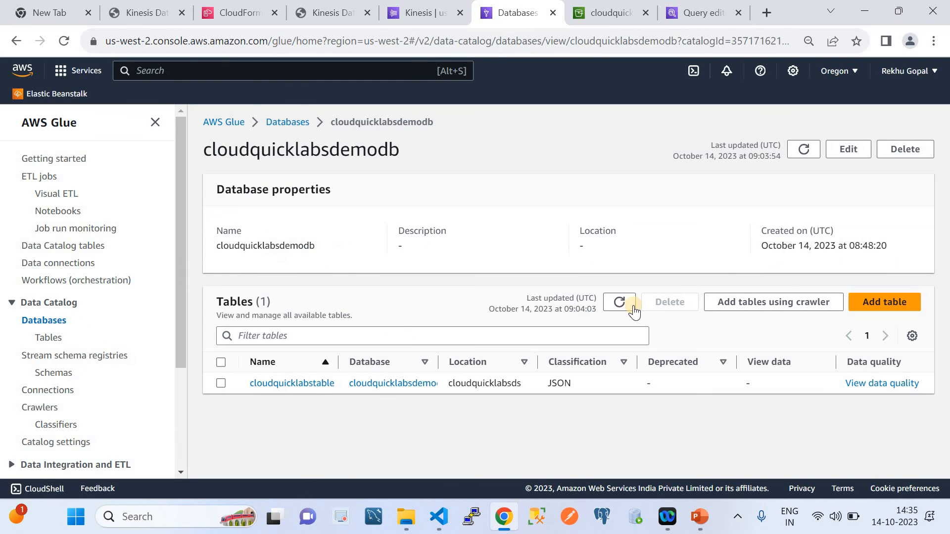
{"action": "left_click", "coordinate": [613, 307]}
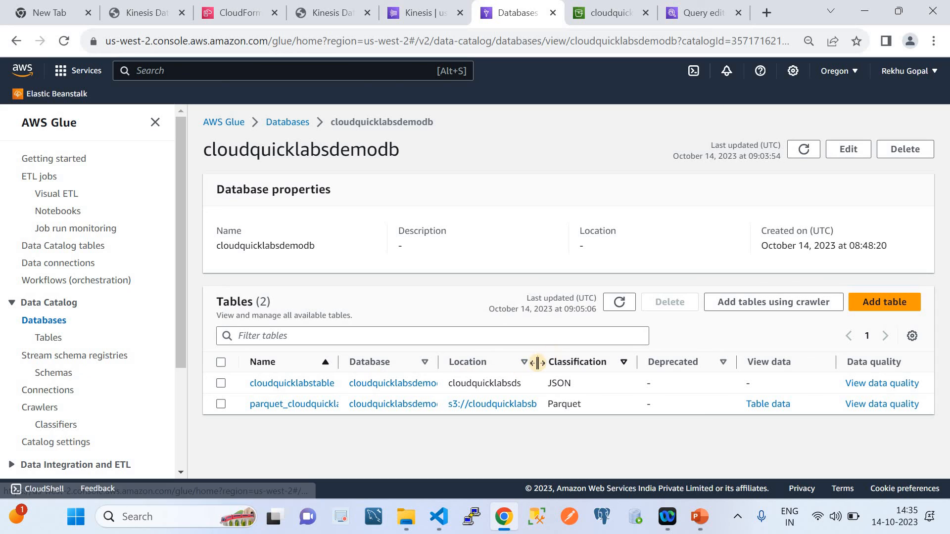
Widen the Location and Name columns, then open the parquet_cloudquicklabsbucketds table and examine its schema and partition keys
{"action": "left_click_drag", "start_coordinate": [537, 362], "coordinate": [653, 362]}
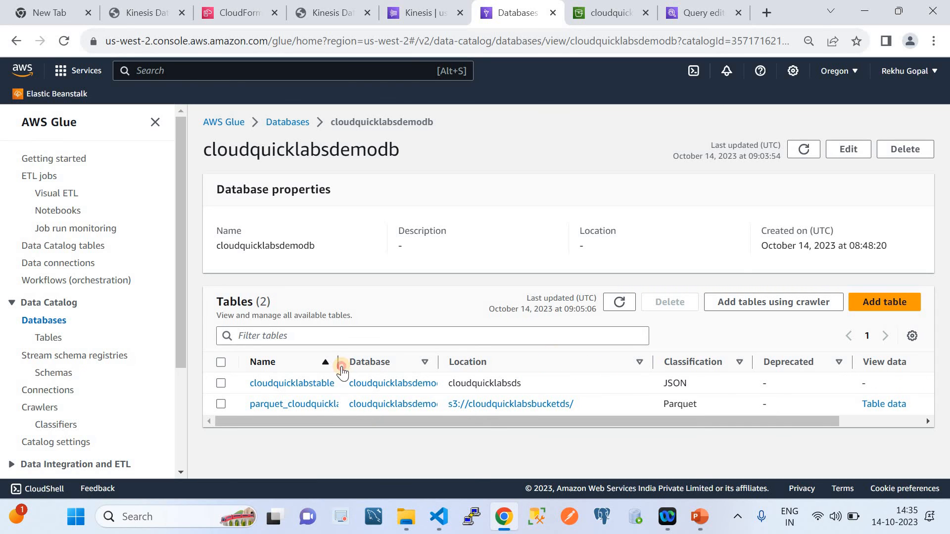
{"action": "left_click_drag", "start_coordinate": [340, 362], "coordinate": [414, 363]}
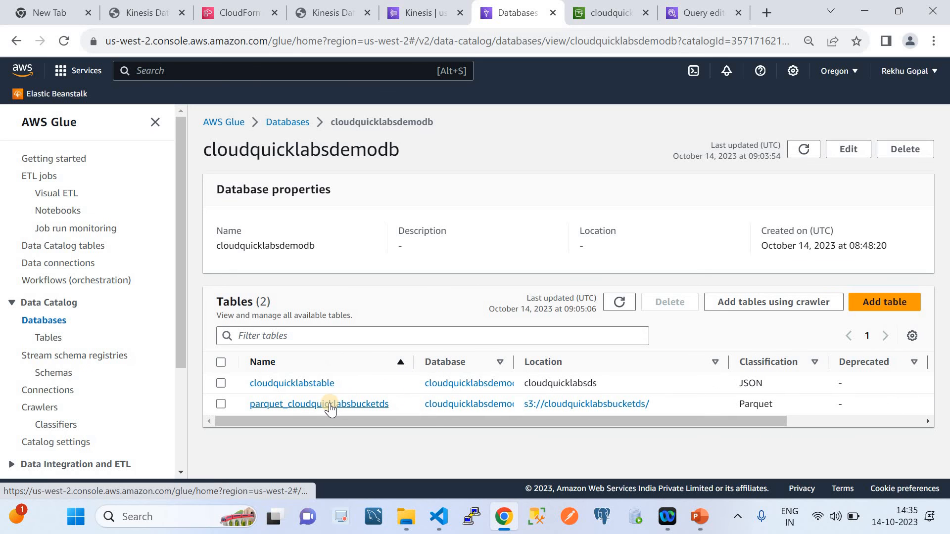
{"action": "left_click", "coordinate": [329, 405]}
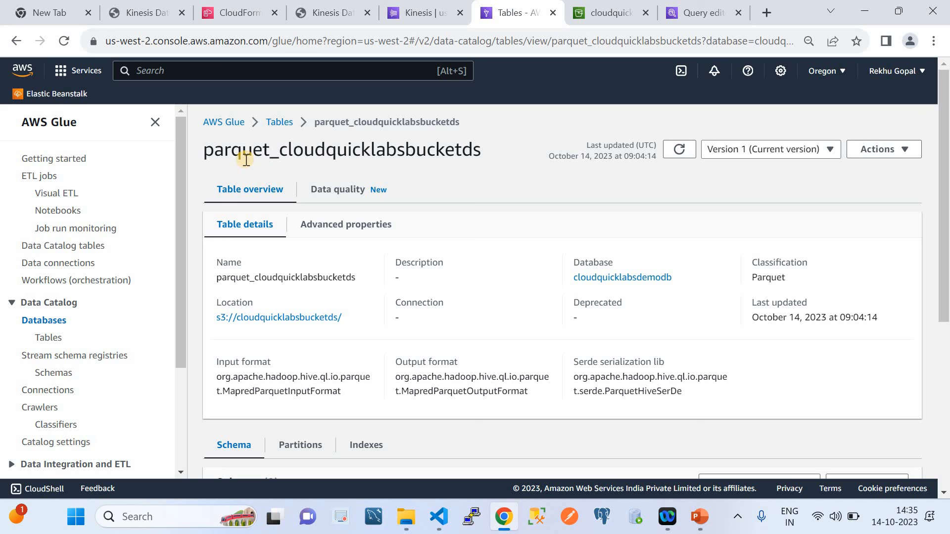
{"action": "scroll", "coordinate": [371, 328], "scroll_direction": "down", "scroll_amount": 5}
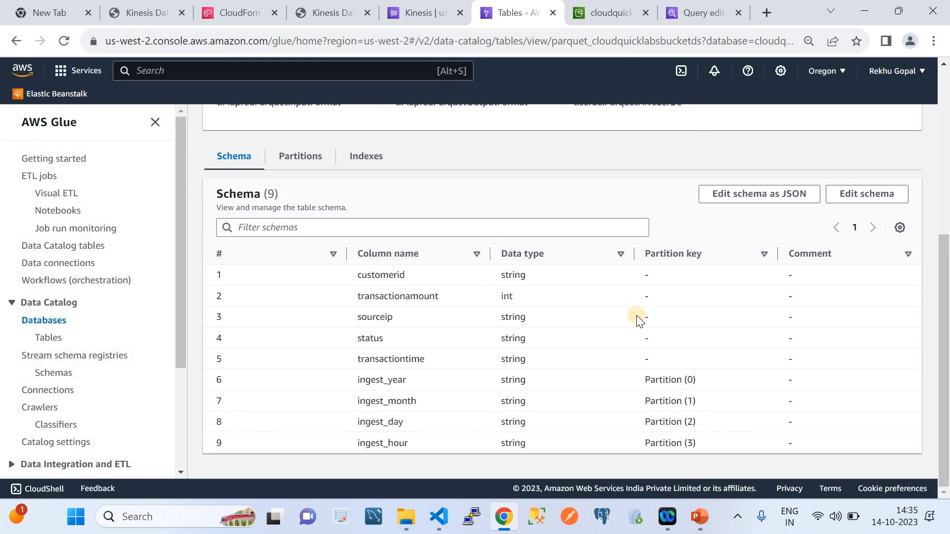
Switch to the Athena query editor, load the tables of cloudquicklabsdemodb, and consult the pipeline diagram in PowerPoint before refreshing the data again
{"action": "left_click", "coordinate": [684, 6]}
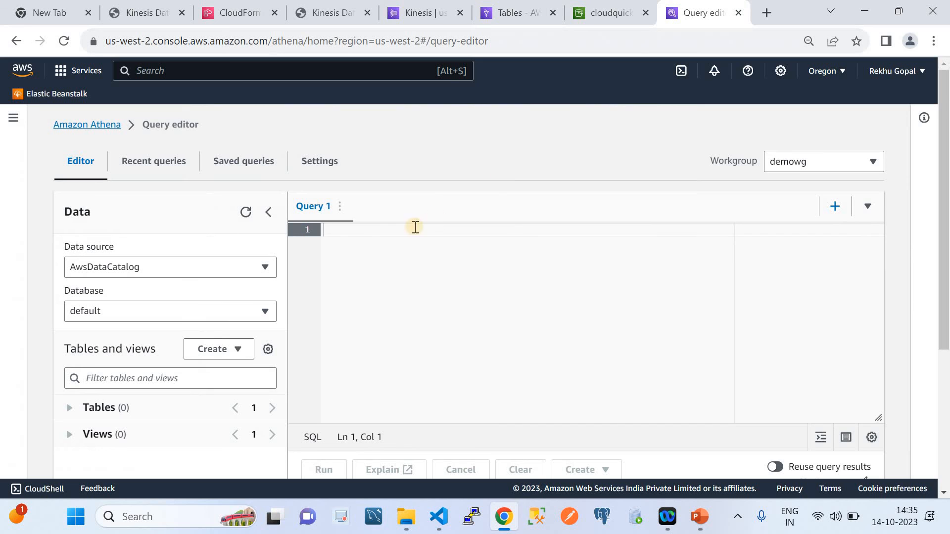
{"action": "left_click", "coordinate": [246, 212]}
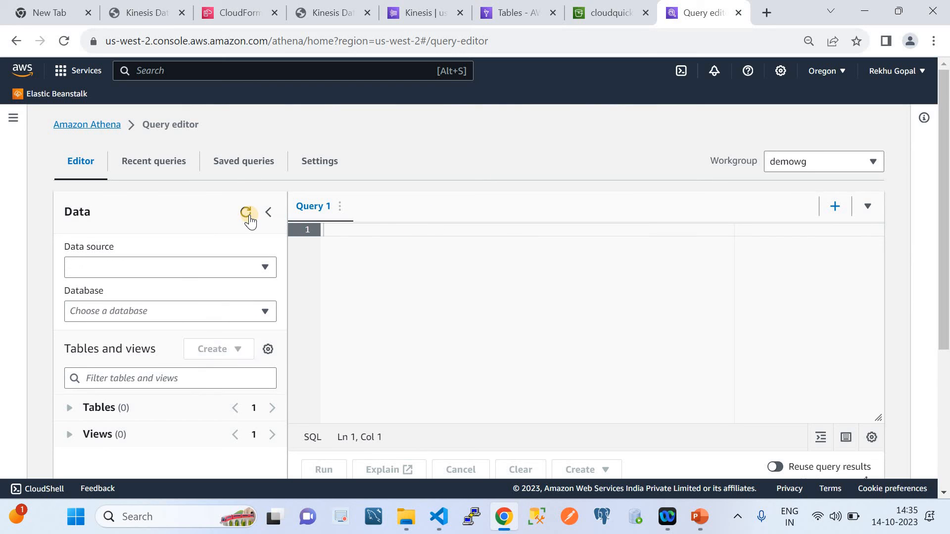
{"action": "left_click", "coordinate": [710, 527]}
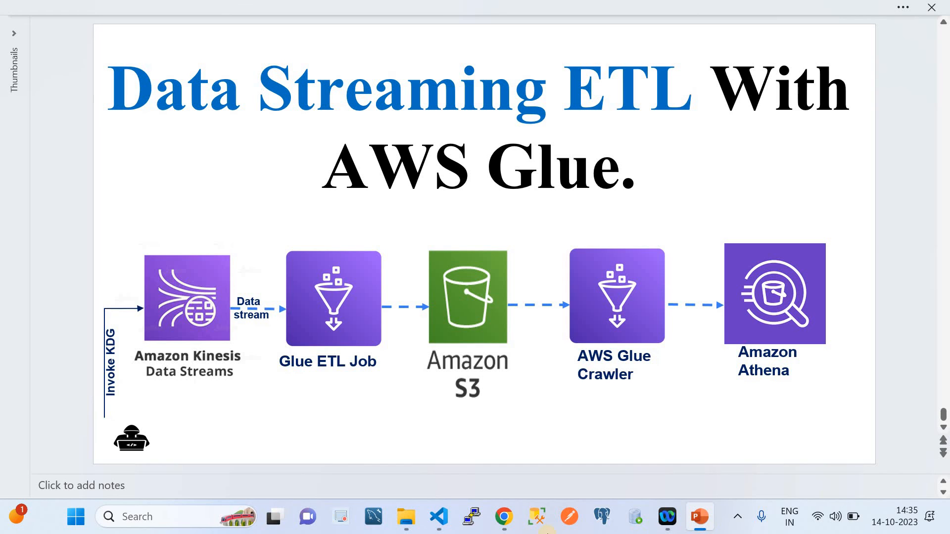
{"action": "left_click", "coordinate": [517, 529]}
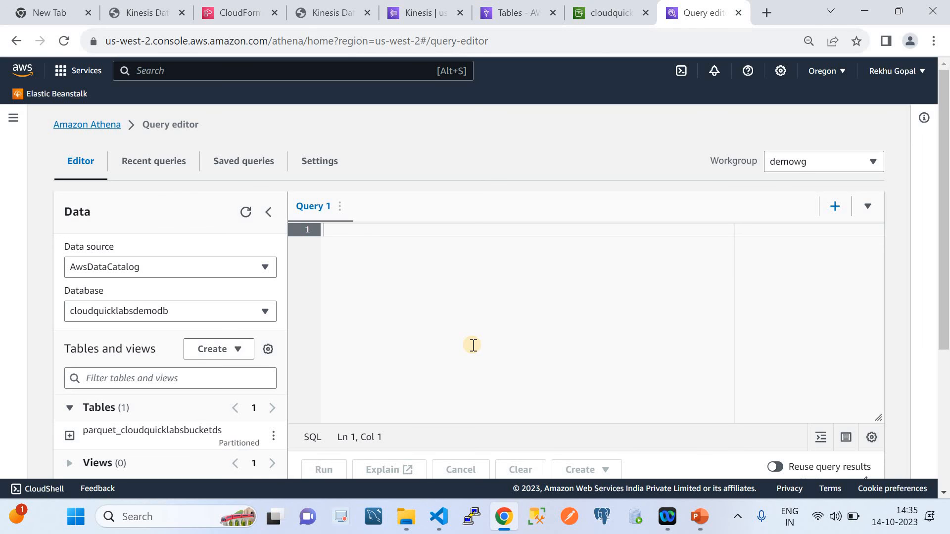
{"action": "left_click", "coordinate": [246, 213]}
Run a Preview Table query on parquet_cloudquicklabsbucketds
{"action": "left_click", "coordinate": [273, 434]}
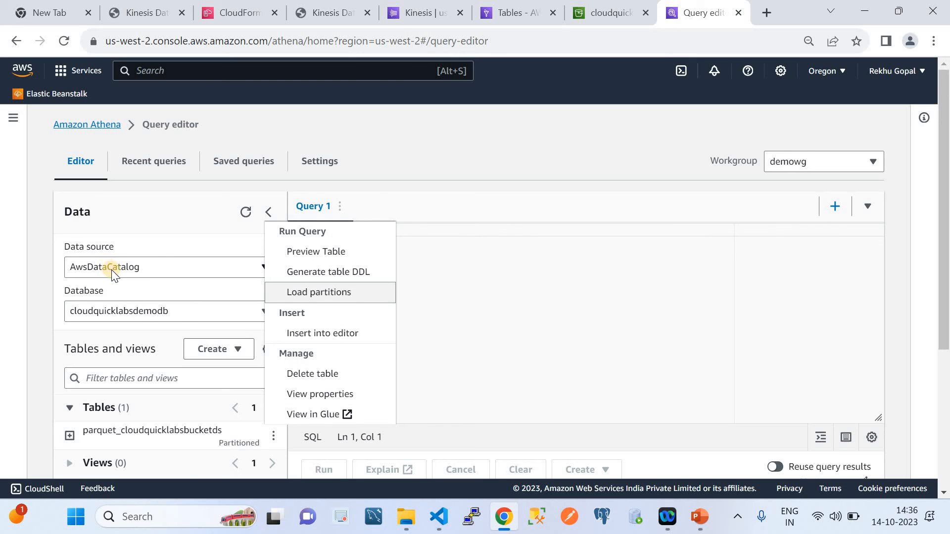
{"action": "left_click", "coordinate": [483, 307]}
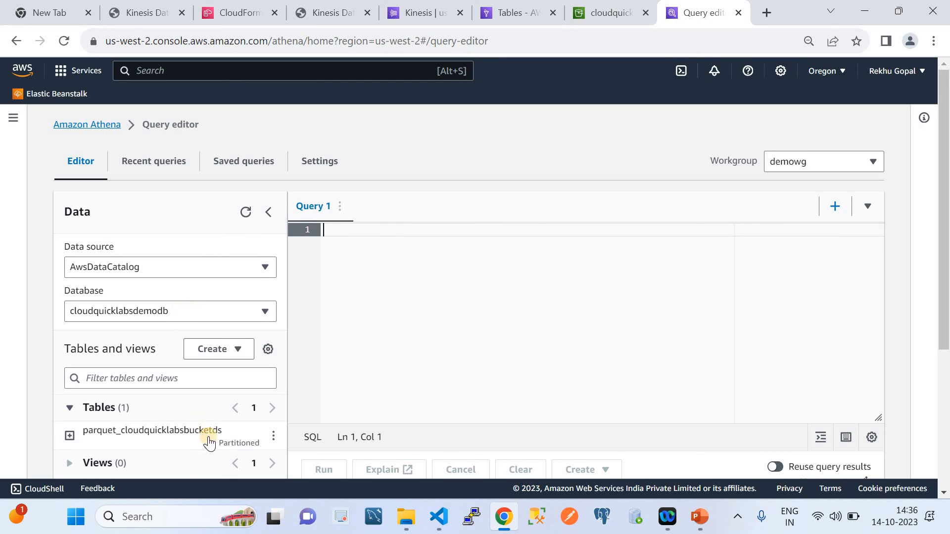
{"action": "left_click", "coordinate": [273, 437]}
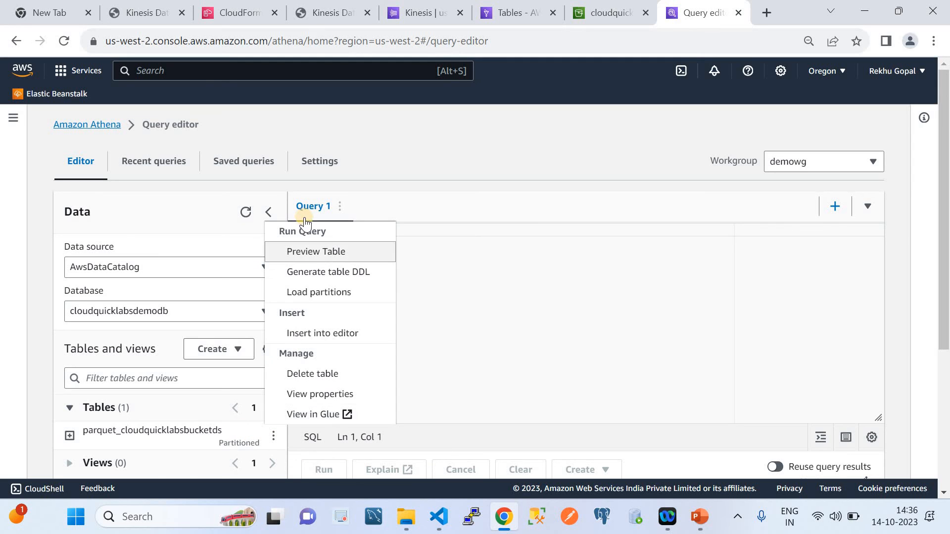
{"action": "left_click", "coordinate": [330, 252]}
Examine the preview rows, including the ingest partition columns, and compare their fields with the record template in the Kinesis Data Generator
{"action": "scroll", "coordinate": [461, 305], "scroll_direction": "down", "scroll_amount": 3}
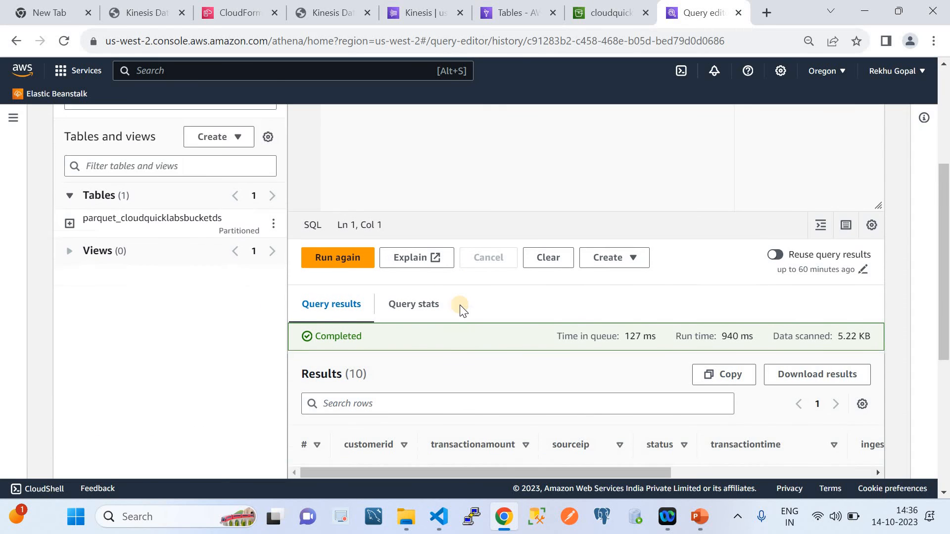
{"action": "scroll", "coordinate": [460, 305], "scroll_direction": "down", "scroll_amount": 6}
{"action": "scroll", "coordinate": [460, 305], "scroll_direction": "up", "scroll_amount": 10}
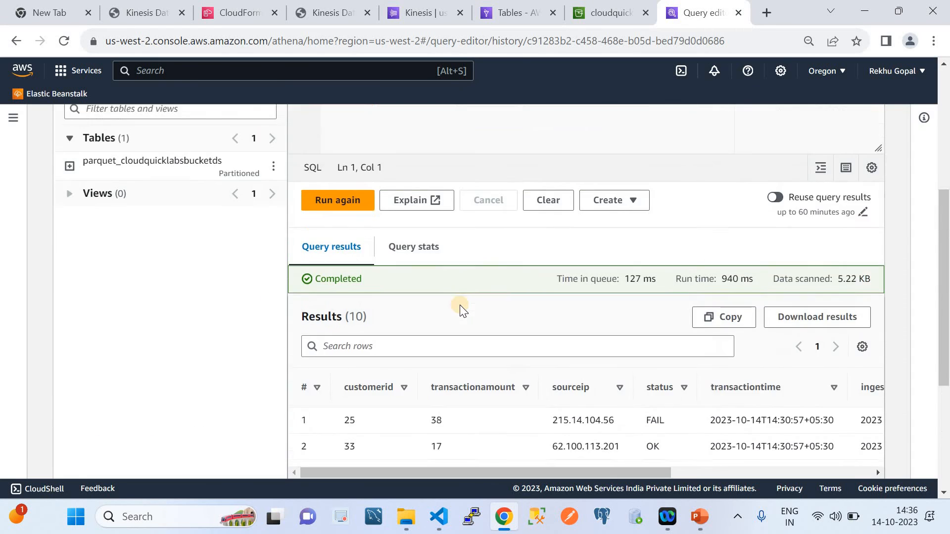
{"action": "scroll", "coordinate": [459, 305], "scroll_direction": "down", "scroll_amount": 5}
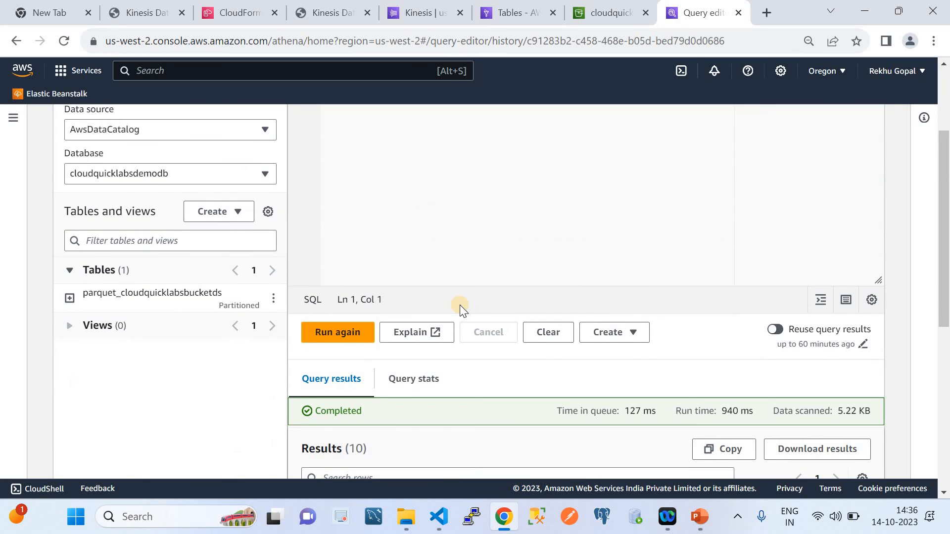
{"action": "scroll", "coordinate": [514, 341], "scroll_direction": "down", "scroll_amount": 3}
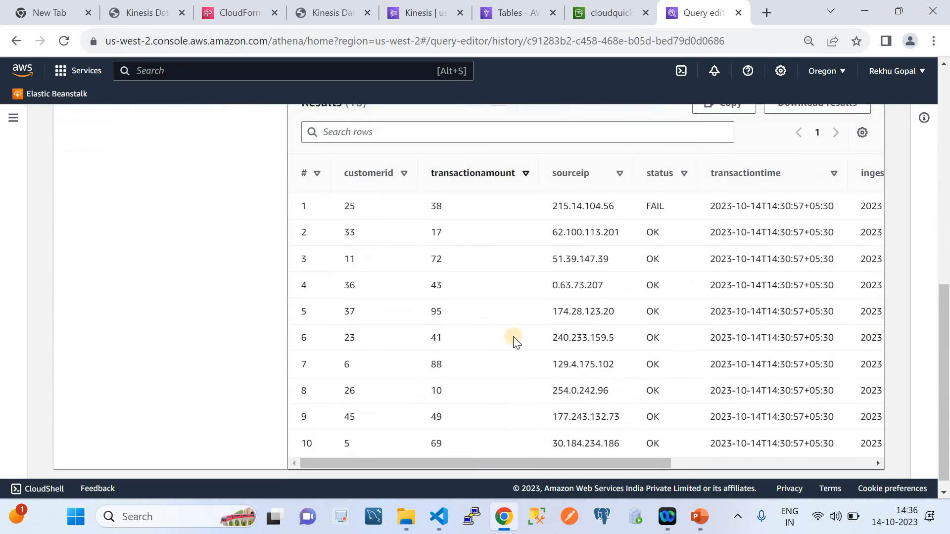
{"action": "scroll", "coordinate": [604, 318], "scroll_direction": "right", "scroll_amount": 5}
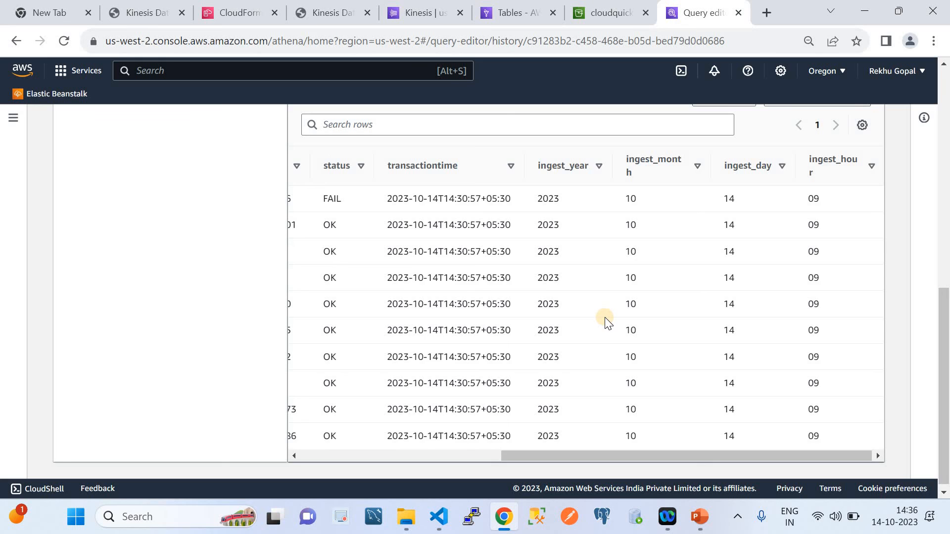
{"action": "scroll", "coordinate": [605, 316], "scroll_direction": "left", "scroll_amount": 5}
{"action": "left_click", "coordinate": [319, 10]}
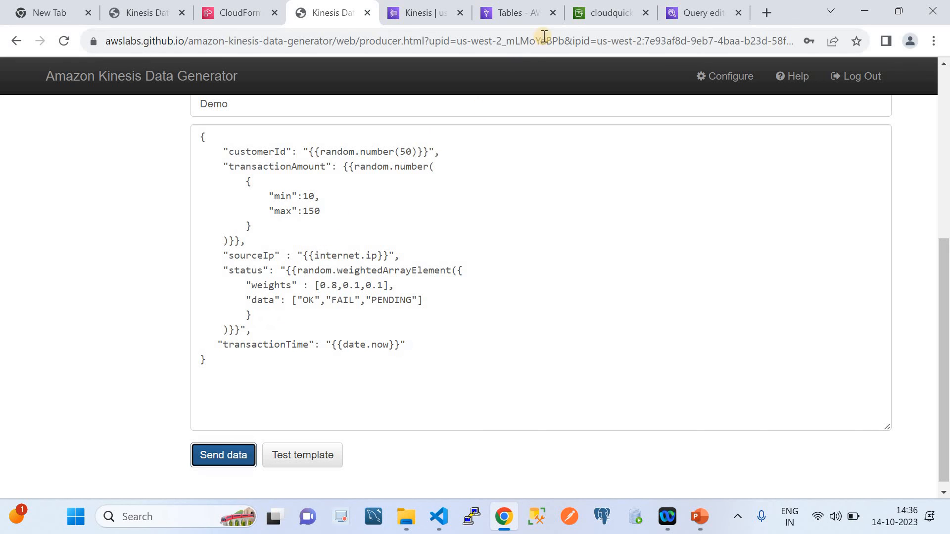
{"action": "left_click", "coordinate": [693, 11]}
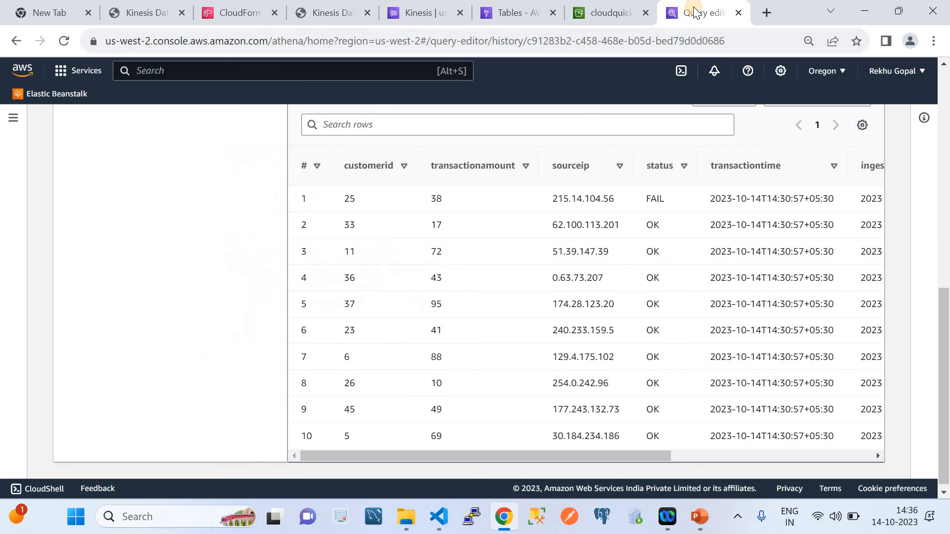
Switch to VS Code, open Query1.sql in the AWS_ETL_Glue_Streaming folder and copy its full SQL statement
{"action": "left_click", "coordinate": [439, 518]}
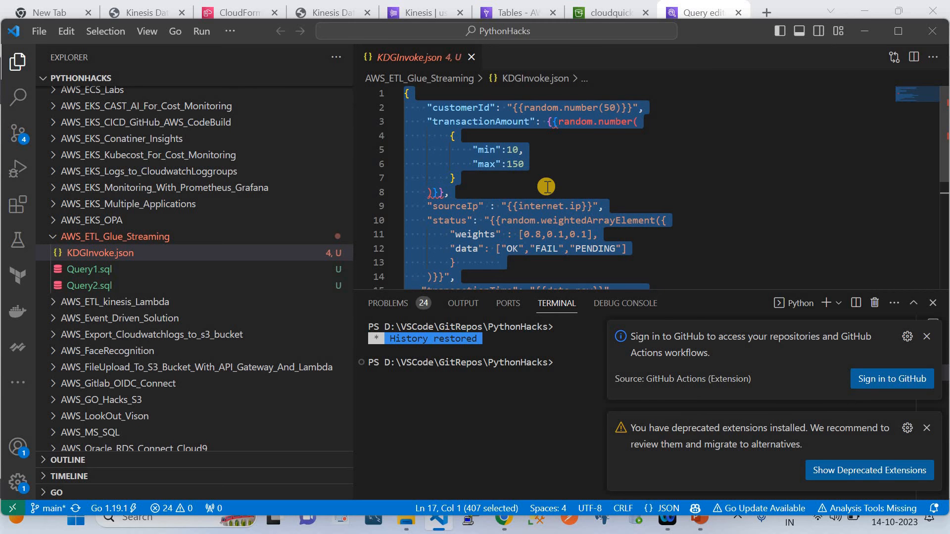
{"action": "left_click", "coordinate": [109, 270]}
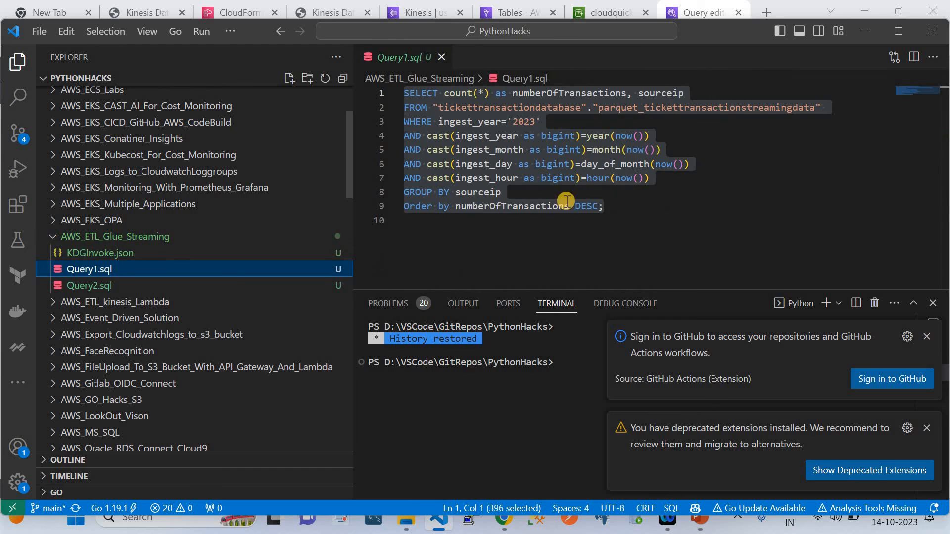
{"action": "left_click", "coordinate": [606, 208]}
{"action": "left_click_drag", "start_coordinate": [606, 208], "coordinate": [395, 93]}
{"action": "key", "text": "ctrl+c"}
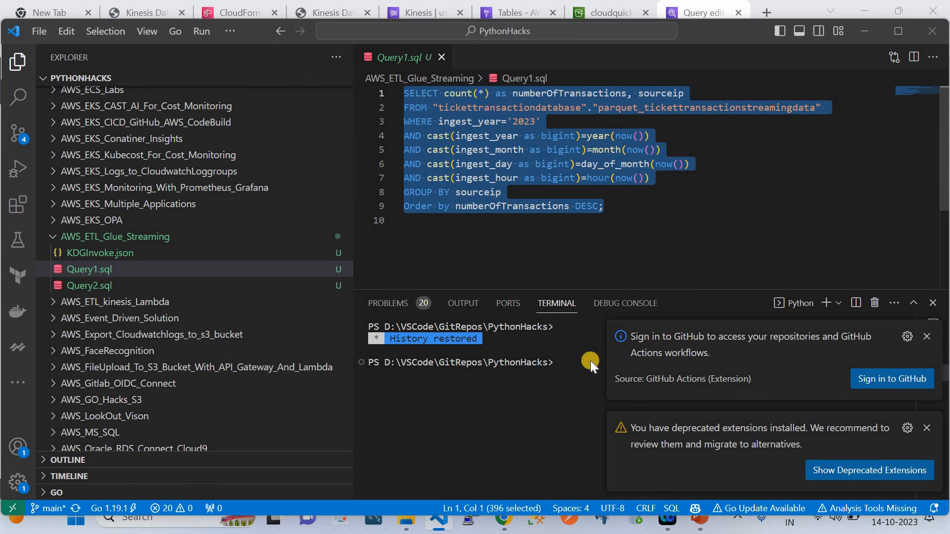
Return to Athena in Chrome and paste the copied statement on a new line below the preview SELECT in Query 2
{"action": "left_click", "coordinate": [503, 520]}
{"action": "scroll", "coordinate": [475, 195], "scroll_direction": "up", "scroll_amount": 5}
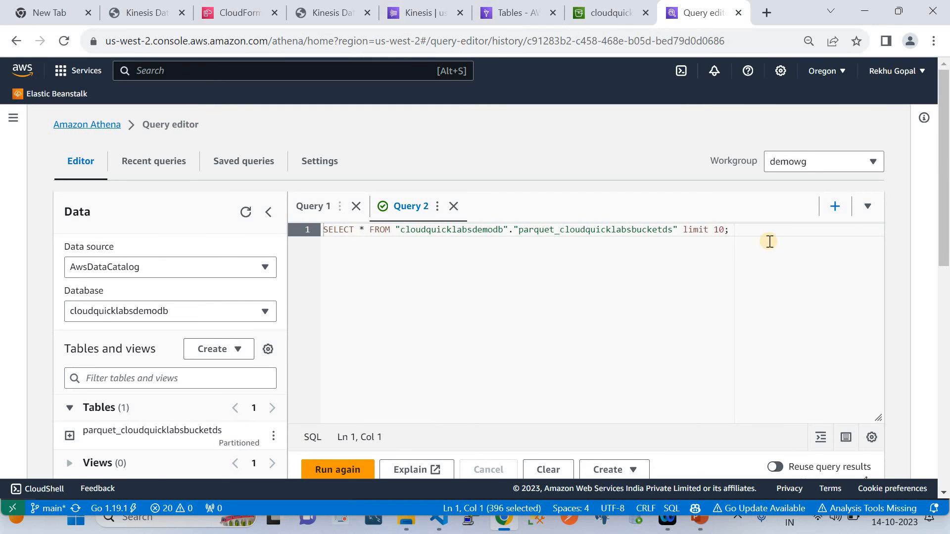
{"action": "left_click", "coordinate": [752, 231]}
{"action": "key", "text": "Return"}
{"action": "key", "text": "ctrl+v"}
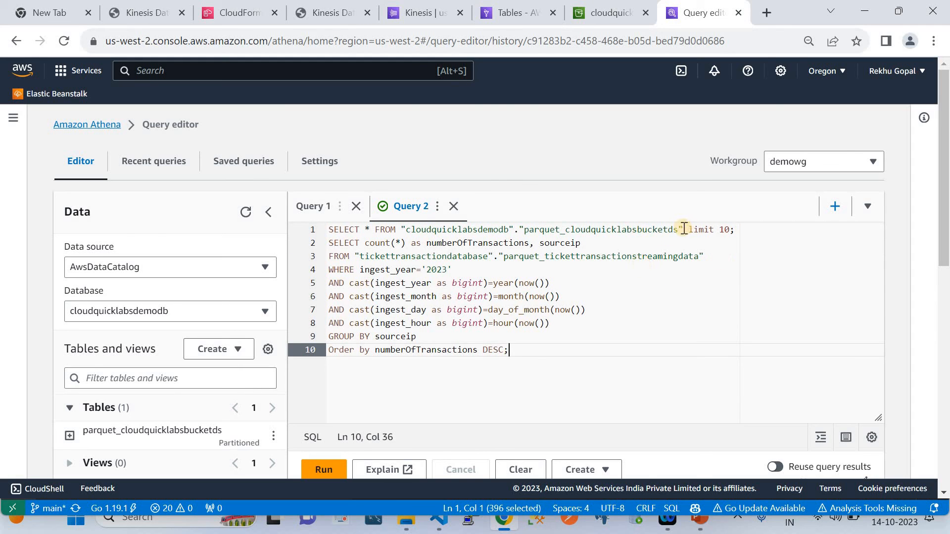
Replace the pasted query's FROM target with "cloudquicklabsdemodb"."parquet_cloudquicklabsbucketds", copied from the preview statement
{"action": "left_click_drag", "start_coordinate": [680, 229], "coordinate": [405, 230]}
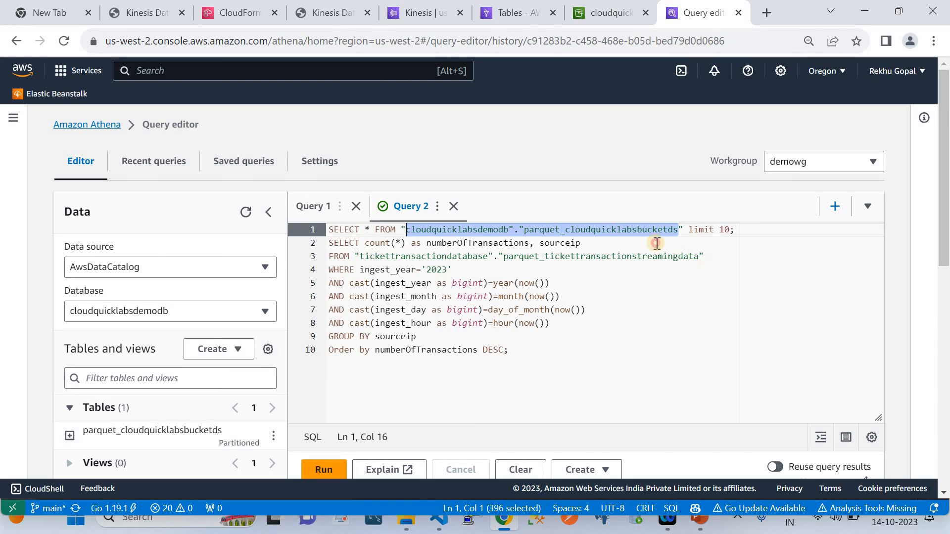
{"action": "left_click_drag", "start_coordinate": [699, 255], "coordinate": [360, 256]}
{"action": "type", "text": "cloudquicklabsdemodb\".\"parquet_cloudquicklabsbucketds"}
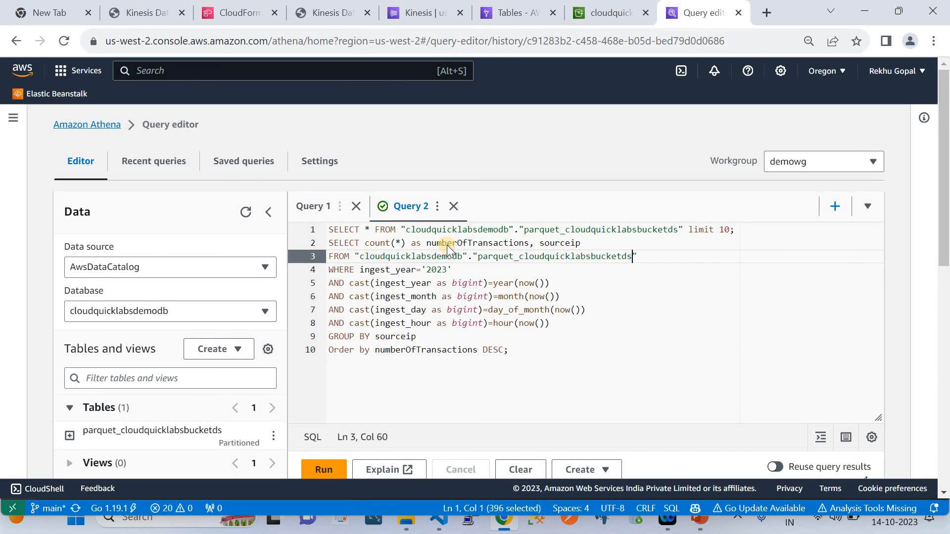
Delete the SELECT * preview statement and the empty line above the transaction count query
{"action": "left_click_drag", "start_coordinate": [734, 229], "coordinate": [365, 229]}
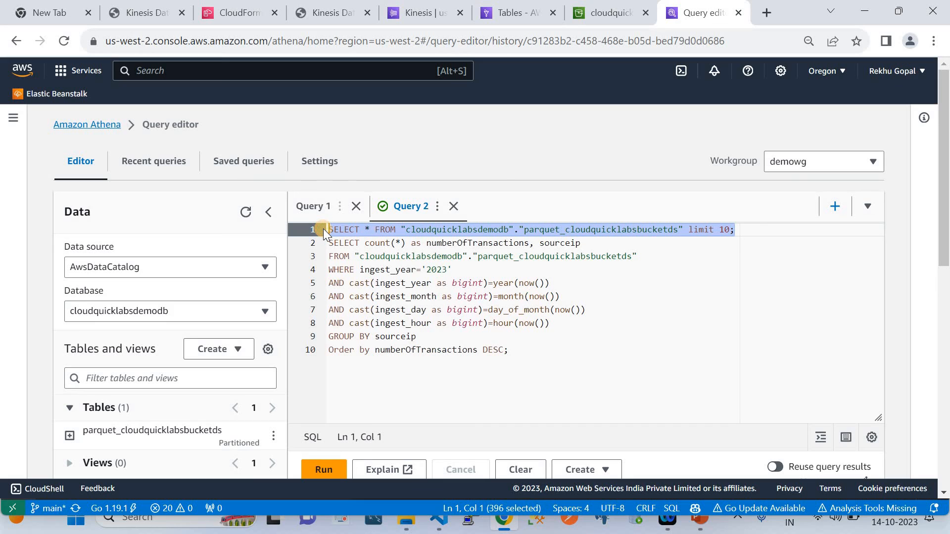
{"action": "key", "text": "shift+super+s"}
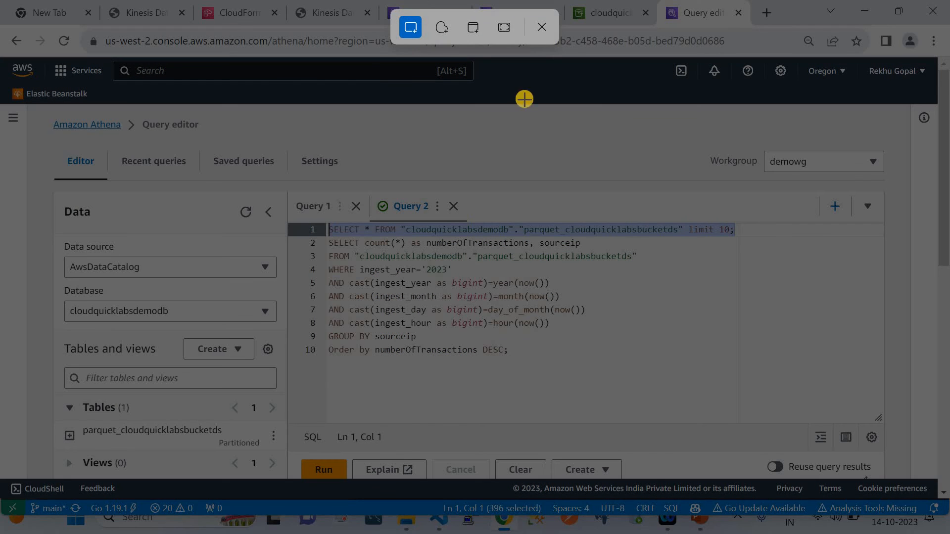
{"action": "left_click", "coordinate": [543, 28]}
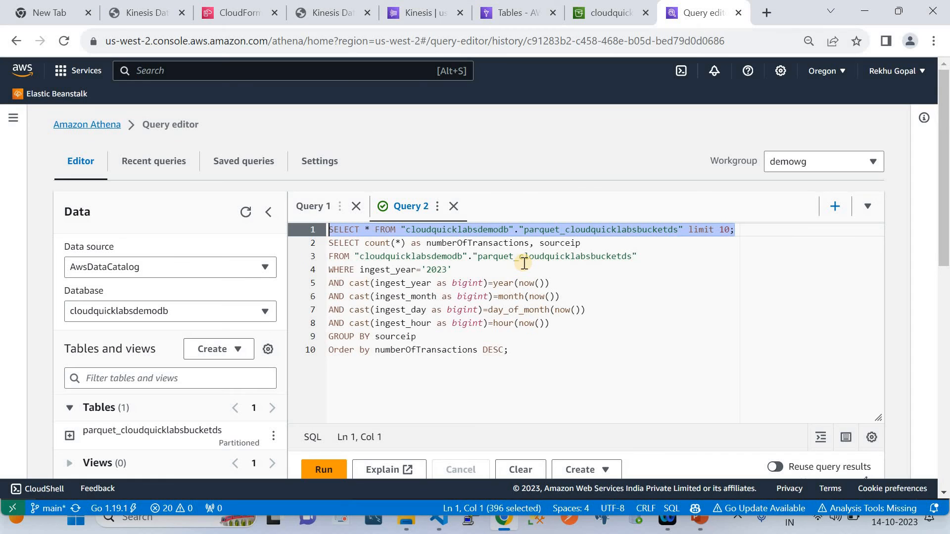
{"action": "key", "text": "BackSpace"}
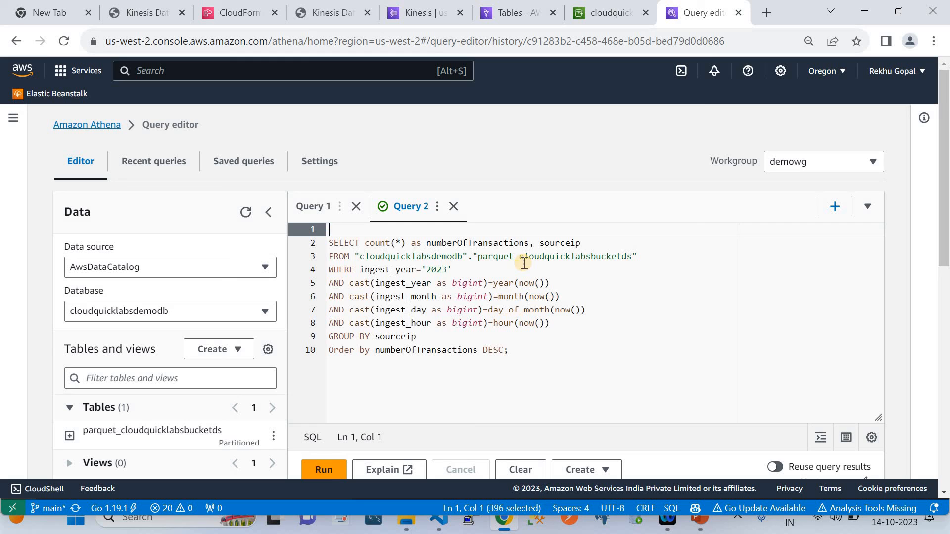
{"action": "left_click", "coordinate": [329, 243]}
{"action": "key", "text": "BackSpace"}
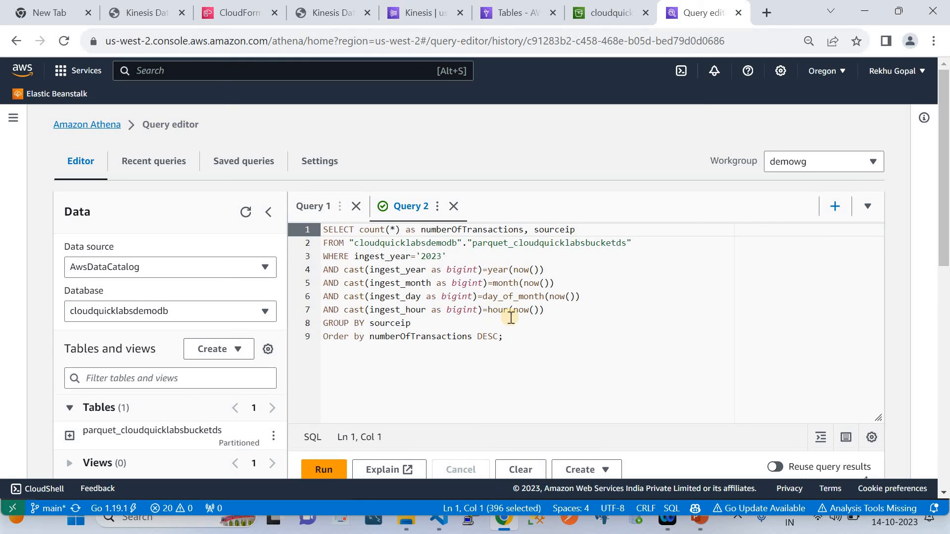
Run the query counting transactions per sourceip for the current hour and review its results
{"action": "key", "text": "ctrl+Return"}
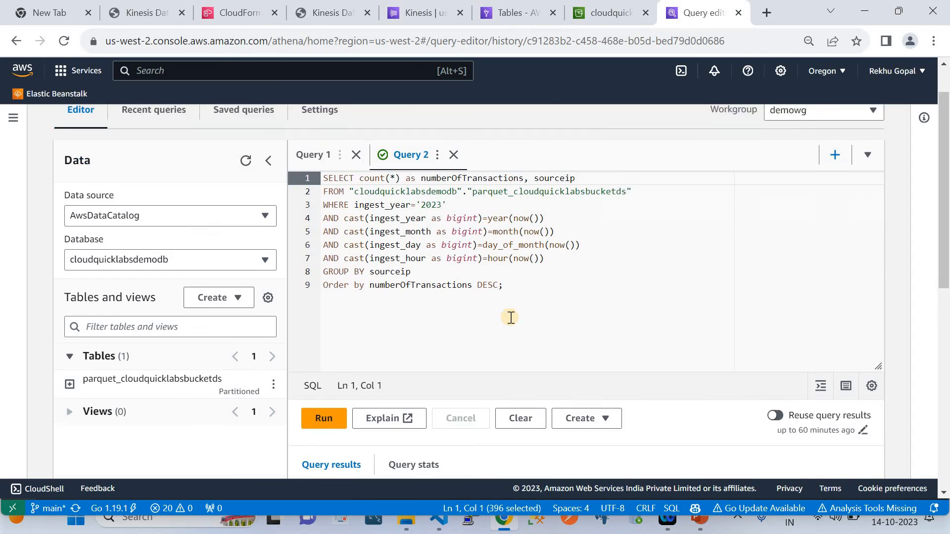
{"action": "scroll", "coordinate": [323, 356], "scroll_direction": "down", "scroll_amount": 2}
{"action": "left_click", "coordinate": [320, 360]}
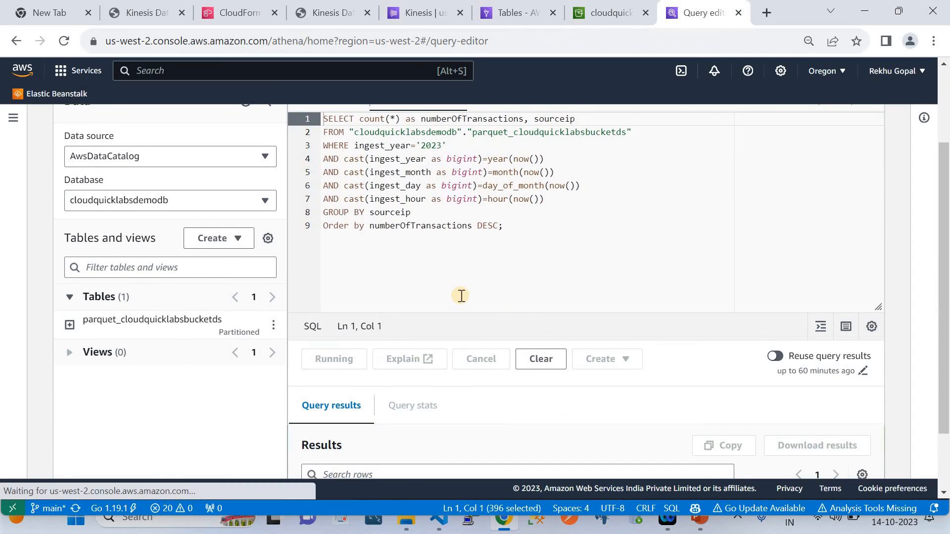
{"action": "scroll", "coordinate": [461, 297], "scroll_direction": "down", "scroll_amount": 2}
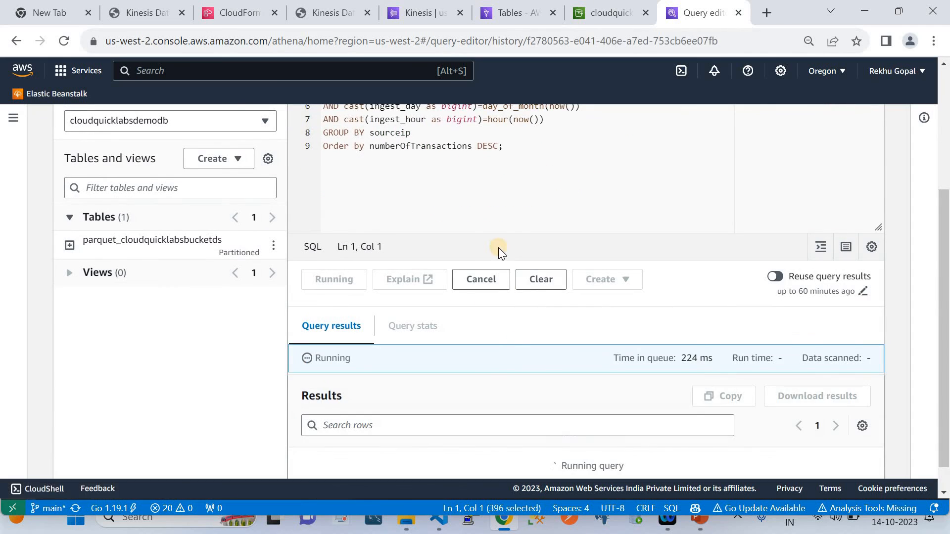
{"action": "scroll", "coordinate": [500, 337], "scroll_direction": "down", "scroll_amount": 3}
{"action": "scroll", "coordinate": [500, 337], "scroll_direction": "down", "scroll_amount": 2}
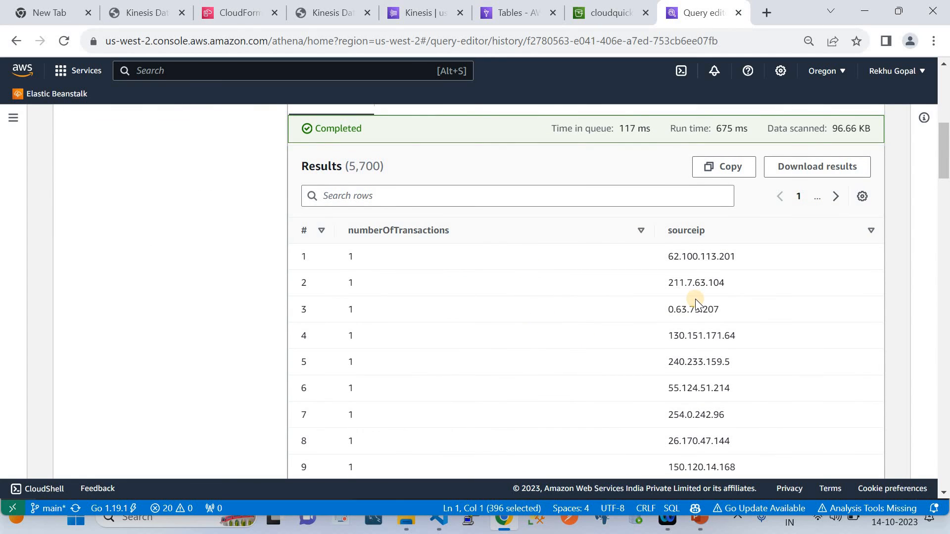
{"action": "scroll", "coordinate": [696, 303], "scroll_direction": "left", "scroll_amount": 5}
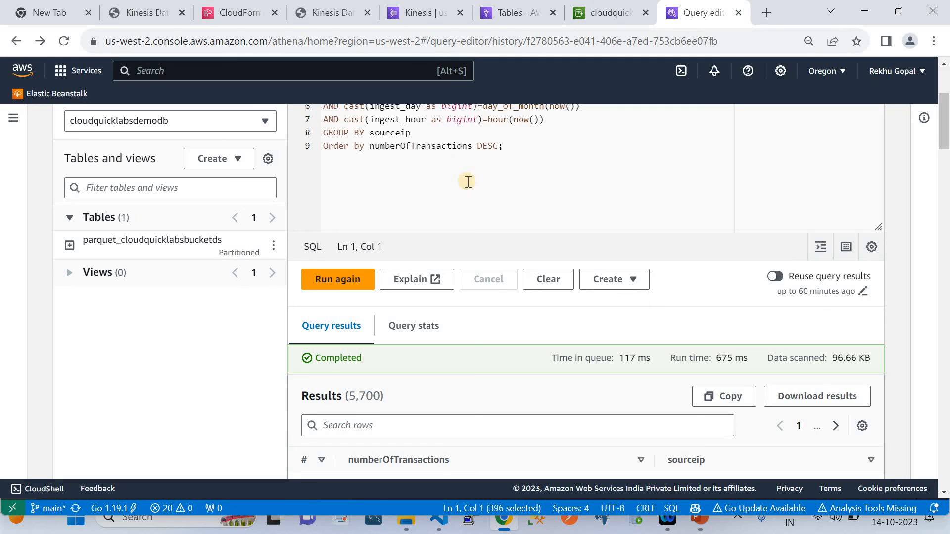
{"action": "scroll", "coordinate": [468, 181], "scroll_direction": "up", "scroll_amount": 1}
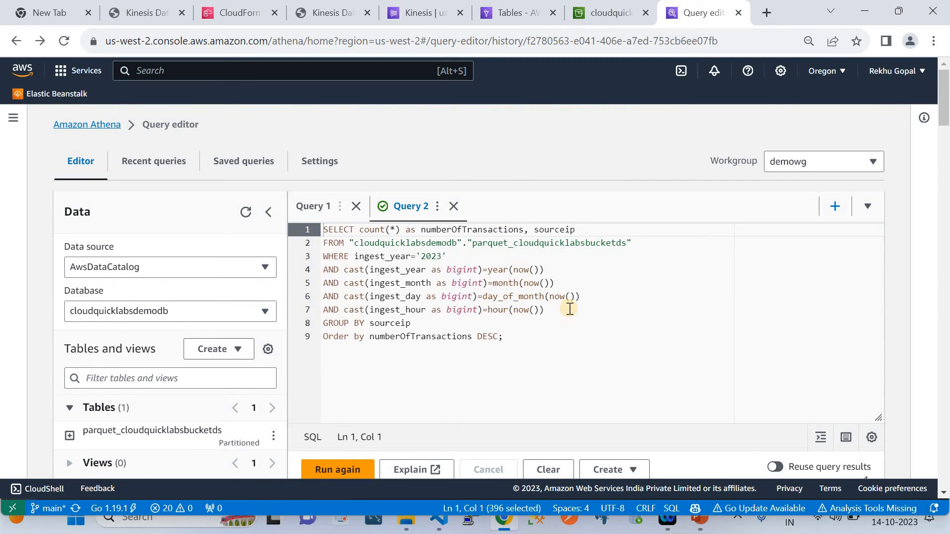